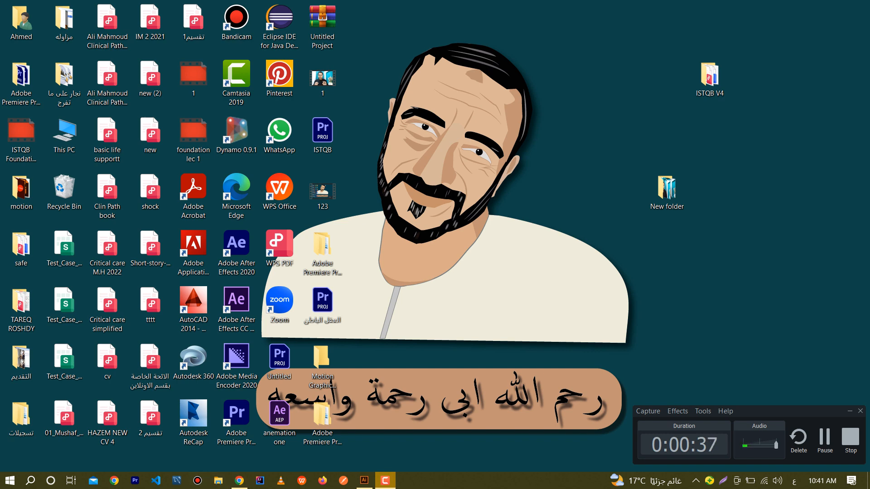
# Open Chrome and load the Freepik home page from the saved bookmarks.
pyautogui.click(240, 481)
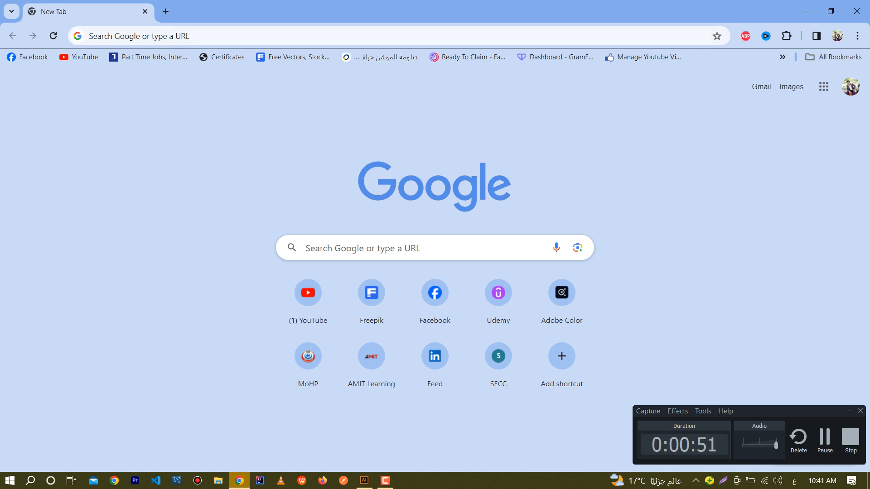
pyautogui.click(783, 57)
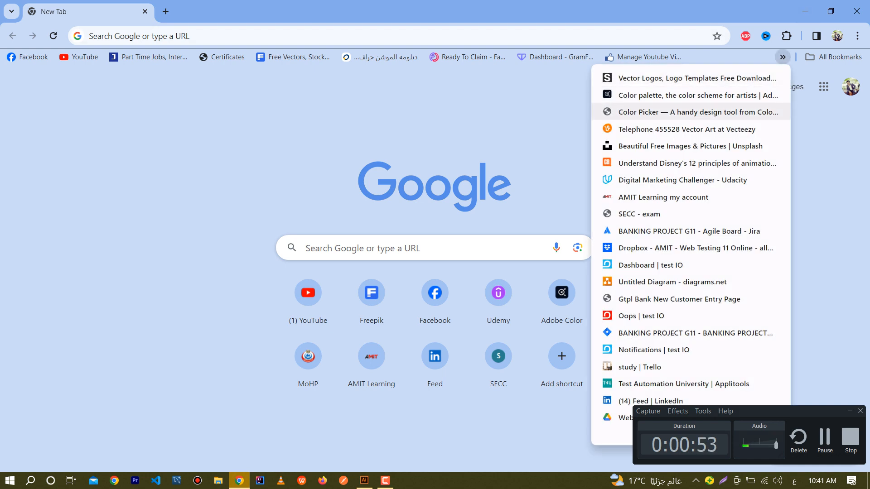
pyautogui.click(782, 57)
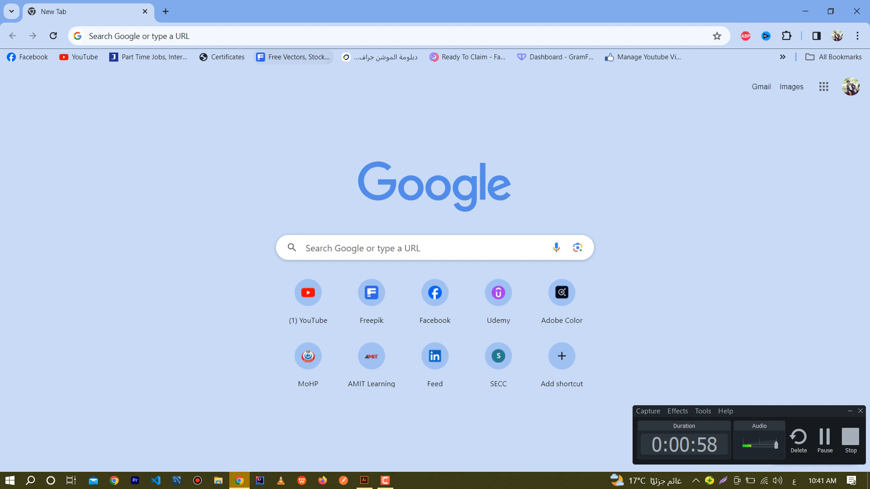
pyautogui.click(294, 57)
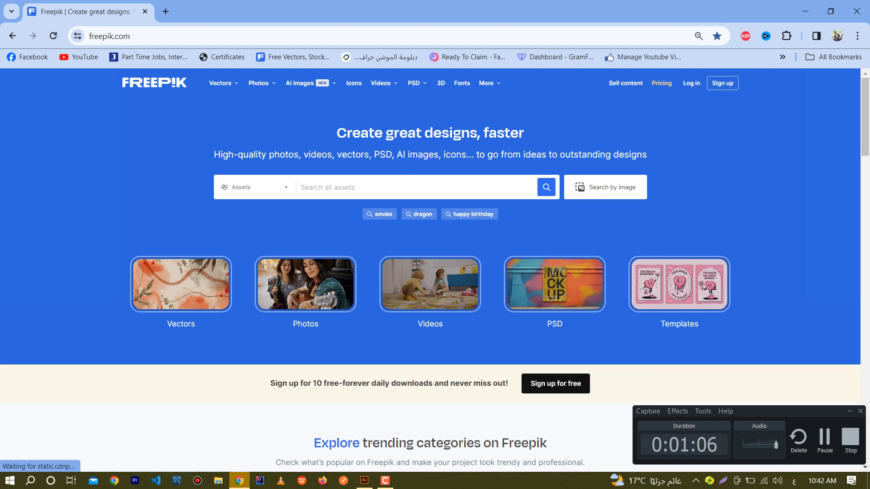
pyautogui.scroll(-5, 430, 272)
pyautogui.scroll(5, 430, 272)
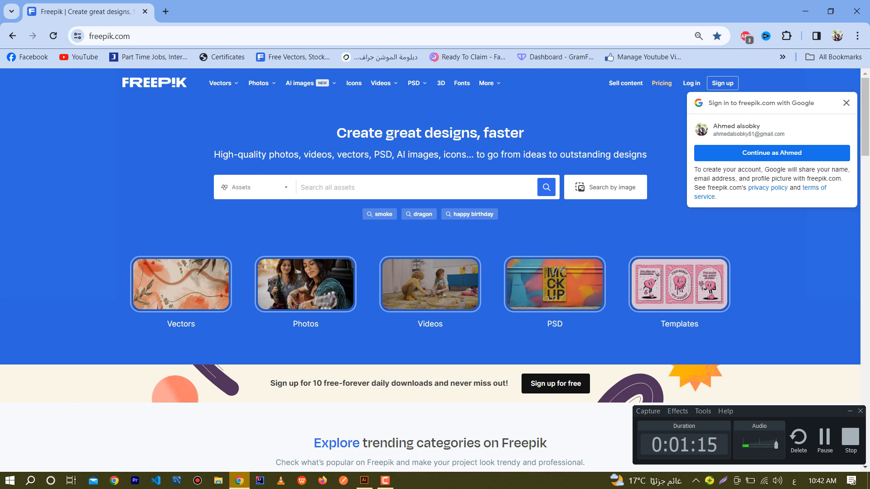
# Enter "car" as the search term for all assets on the Freepik home page.
pyautogui.click(328, 187)
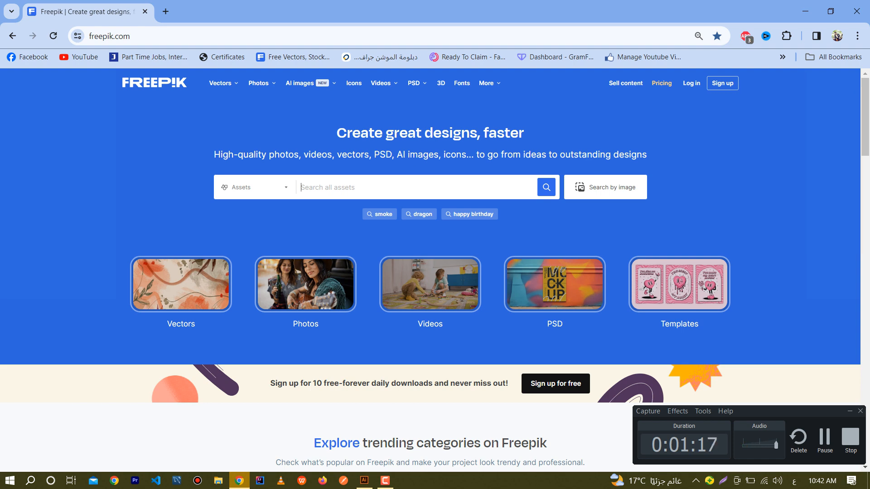
pyautogui.write('ؤشق')
pyautogui.press('BackSpace')
pyautogui.press('BackSpace')
pyautogui.press('BackSpace')
pyautogui.write('car')
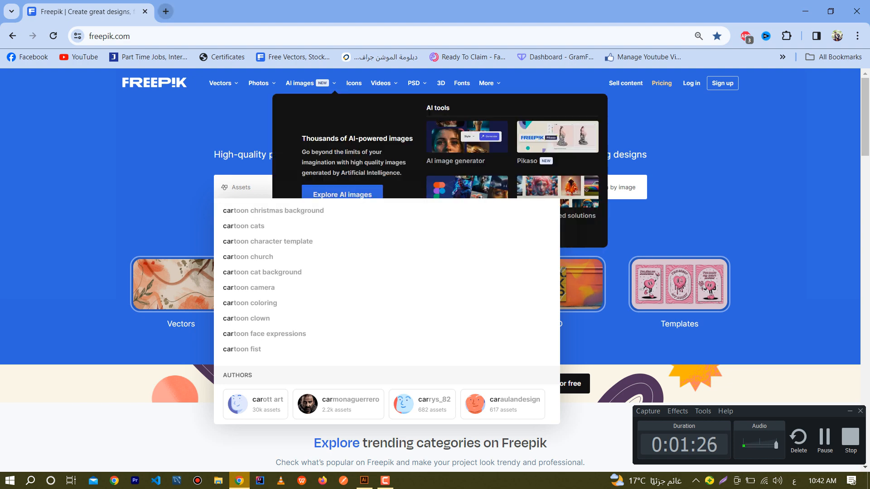
# Search Google for "translation" in a new browser tab.
pyautogui.click(165, 11)
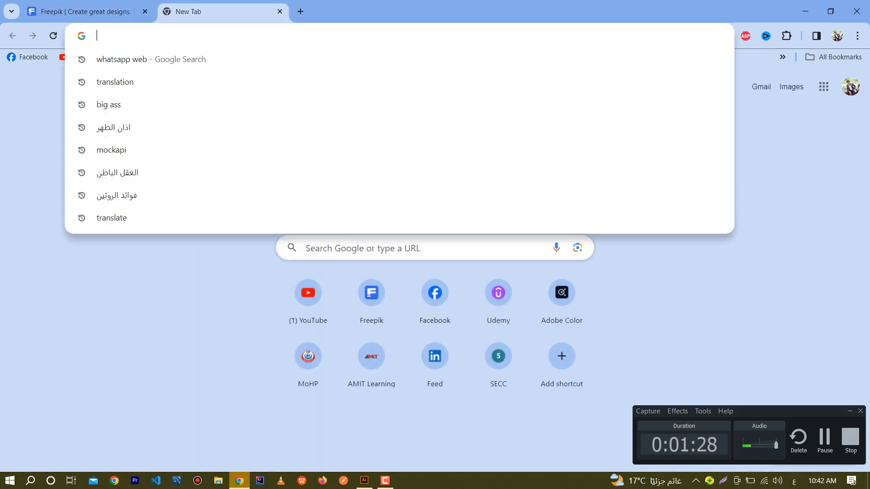
pyautogui.write('trans')
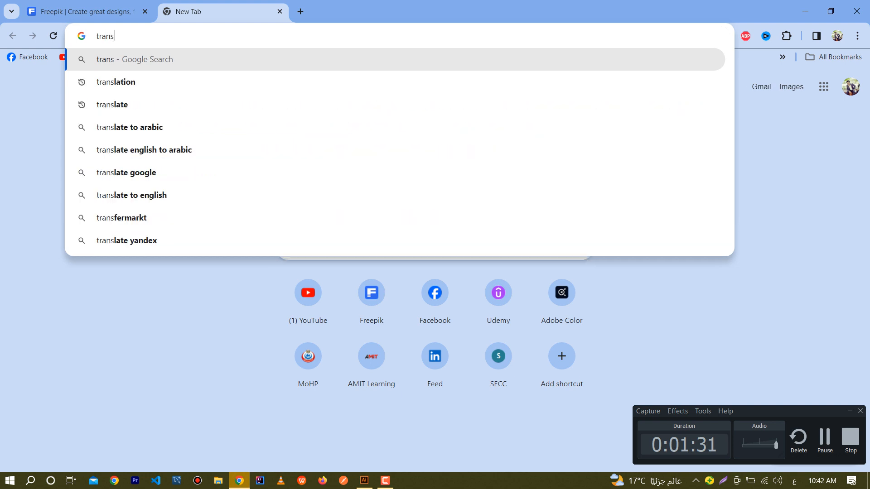
pyautogui.write('lation')
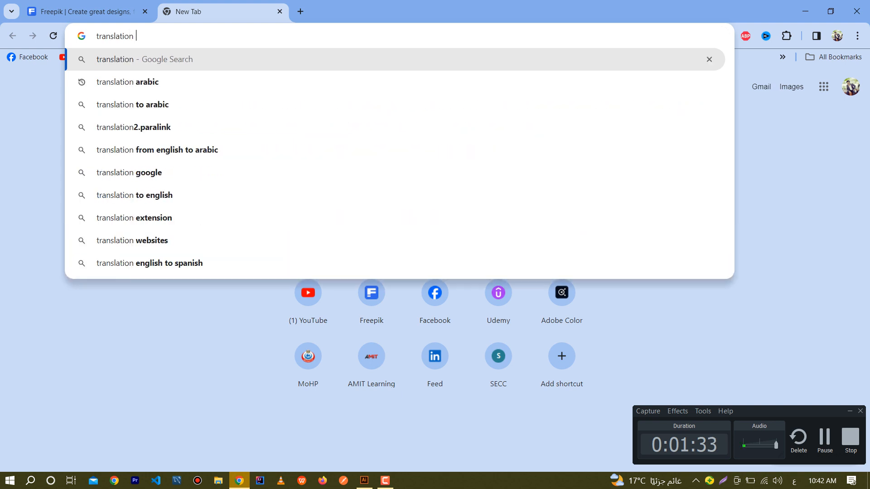
pyautogui.press('Return')
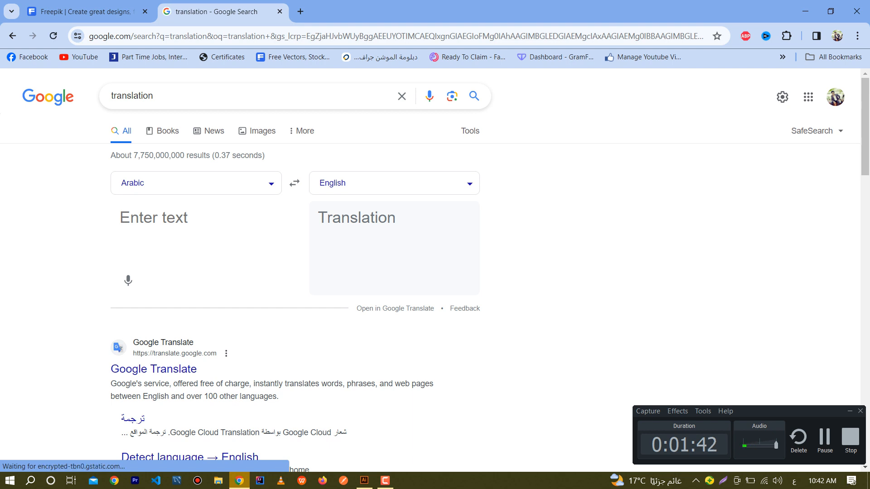
pyautogui.write('عربيه')
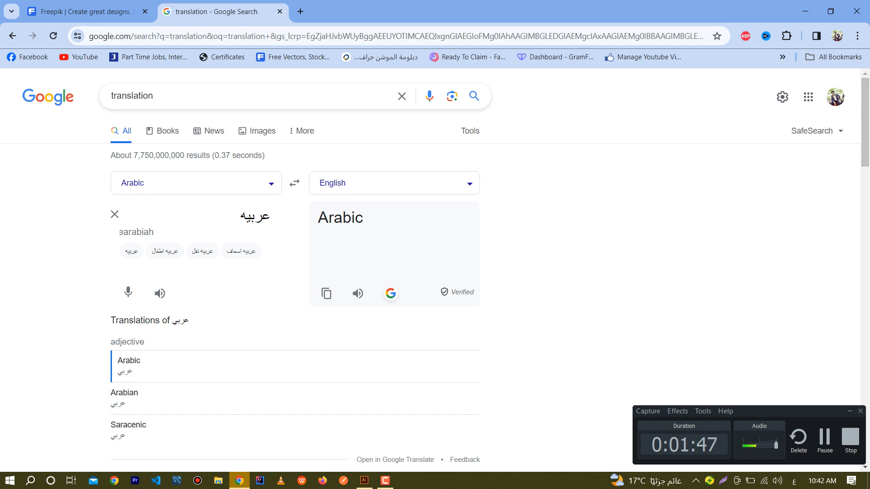
pyautogui.press('BackSpace')
pyautogui.press('BackSpace')
pyautogui.press('BackSpace')
pyautogui.press('BackSpace')
pyautogui.press('BackSpace')
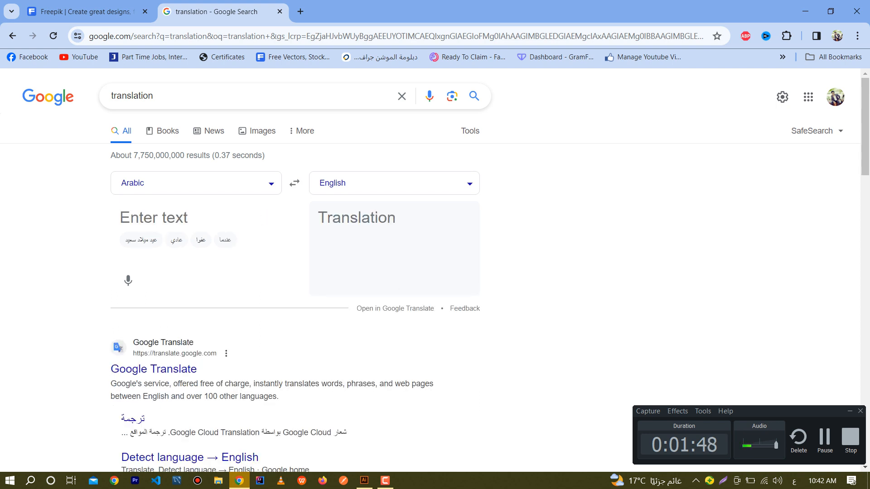
pyautogui.write('شياره')
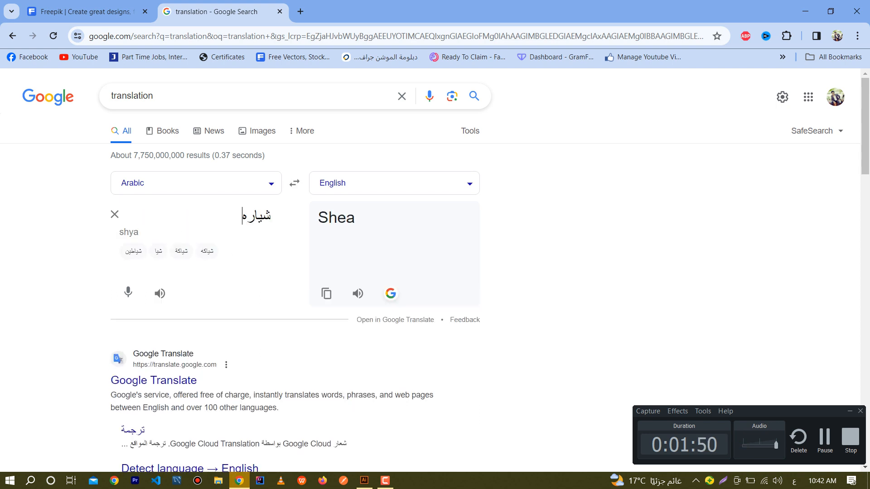
pyautogui.press('BackSpace')
pyautogui.press('BackSpace')
pyautogui.press('BackSpace')
pyautogui.press('BackSpace')
pyautogui.press('BackSpace')
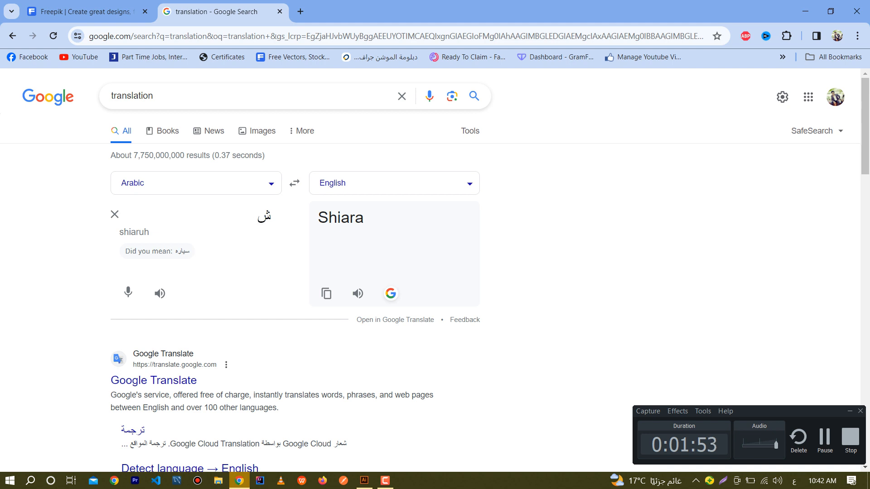
# Translate the Arabic word "سياره" into English and copy the translated word.
pyautogui.write('س')
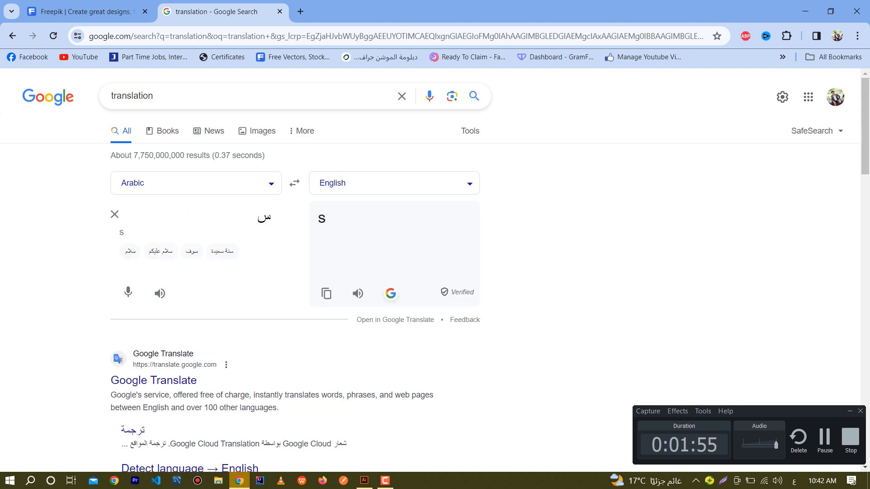
pyautogui.write('ياره')
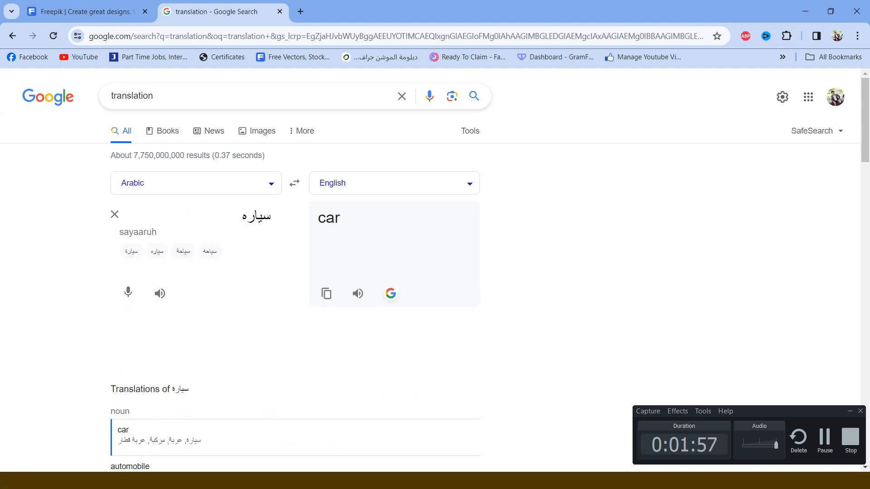
pyautogui.doubleClick(329, 218)
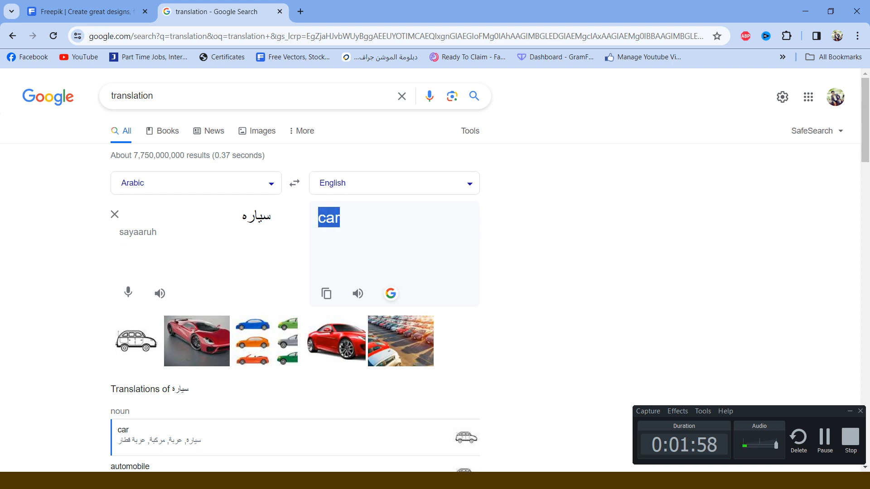
pyautogui.hotkey('ctrl', 'c')
# Return to Freepik, run the asset search for "car" and look over the first results.
pyautogui.click(87, 12)
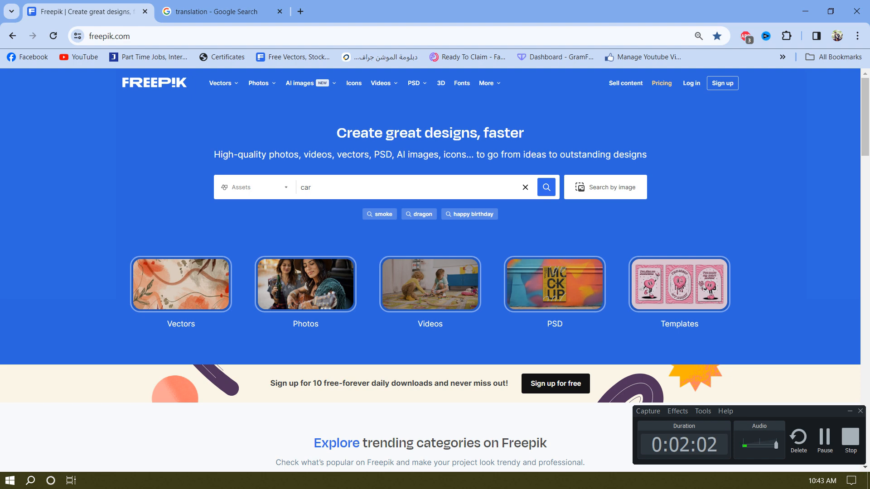
pyautogui.press('Return')
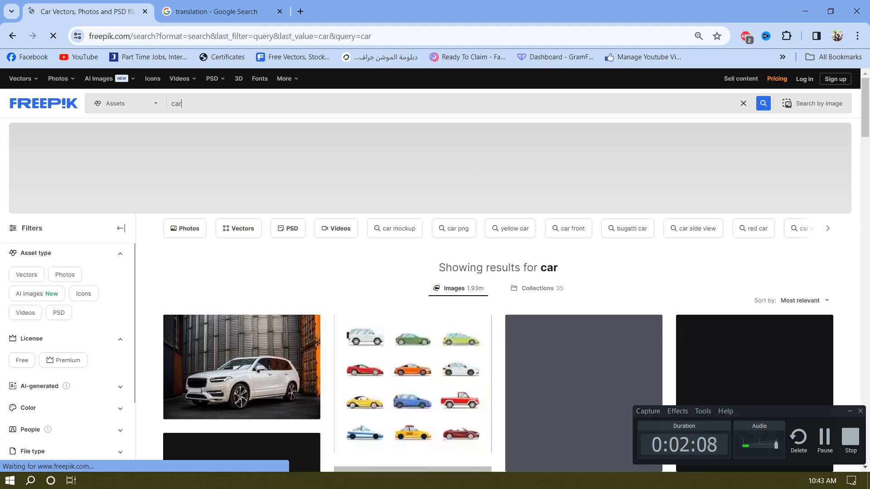
pyautogui.scroll(-3, 430, 295)
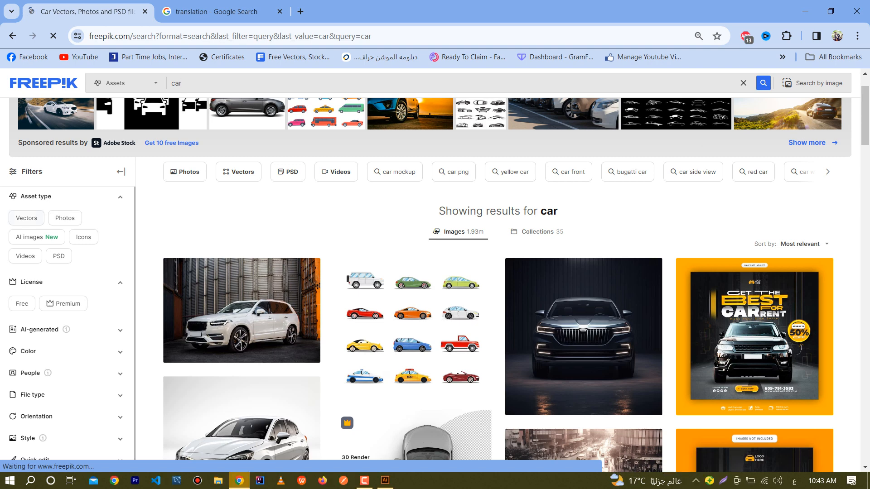
pyautogui.scroll(1, 436, 272)
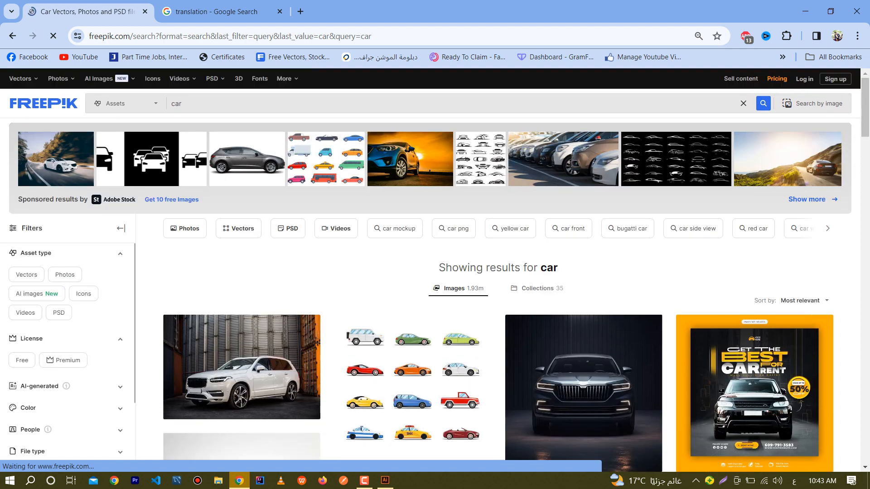
pyautogui.scroll(-1, 435, 272)
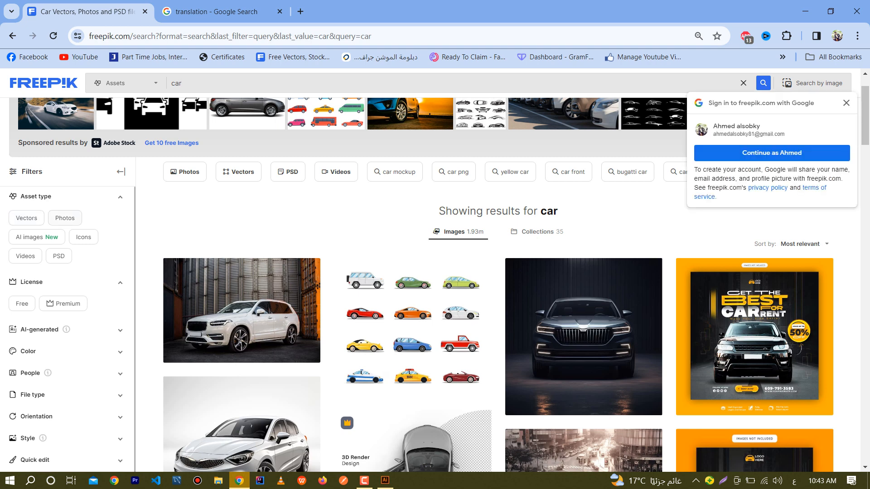
# Dismiss the Google sign-in prompt and filter the car results to vectors with a free license.
pyautogui.click(846, 104)
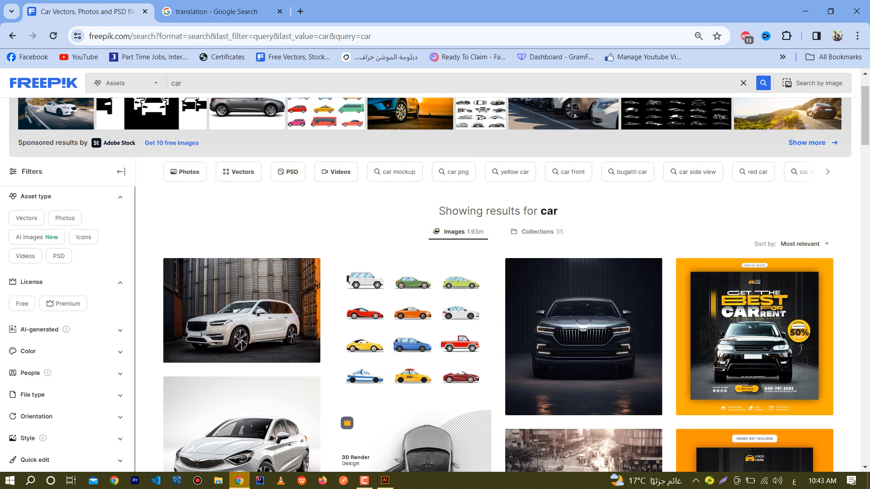
pyautogui.click(26, 218)
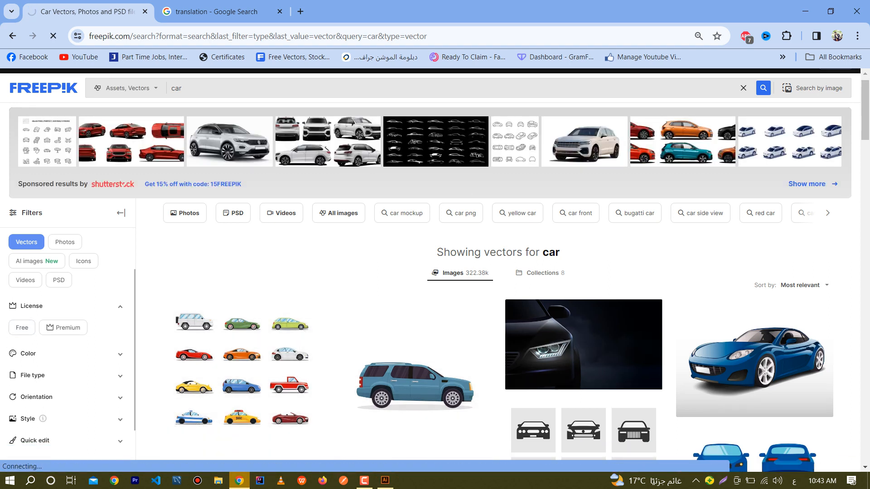
pyautogui.click(21, 343)
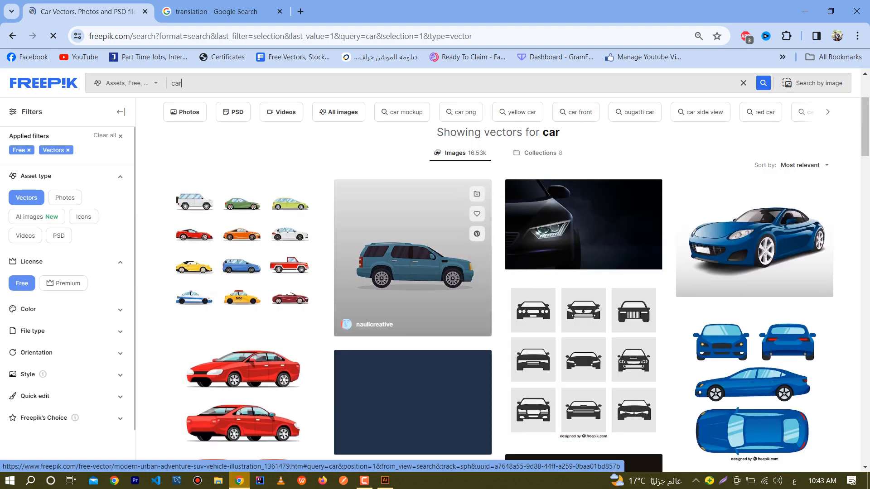
# Browse the free car vectors, preview the yellow hand drawn muscle car illustration, and close its preview.
pyautogui.scroll(-5, 412, 203)
pyautogui.scroll(-4, 412, 227)
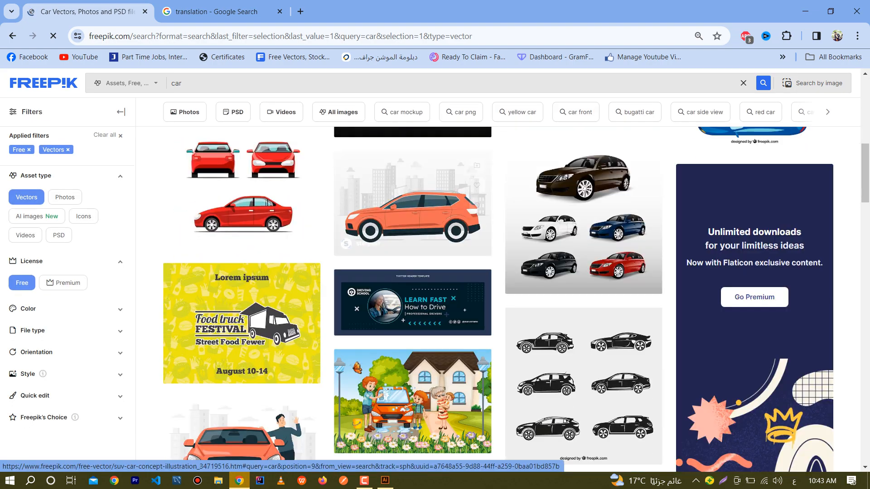
pyautogui.scroll(-10, 412, 244)
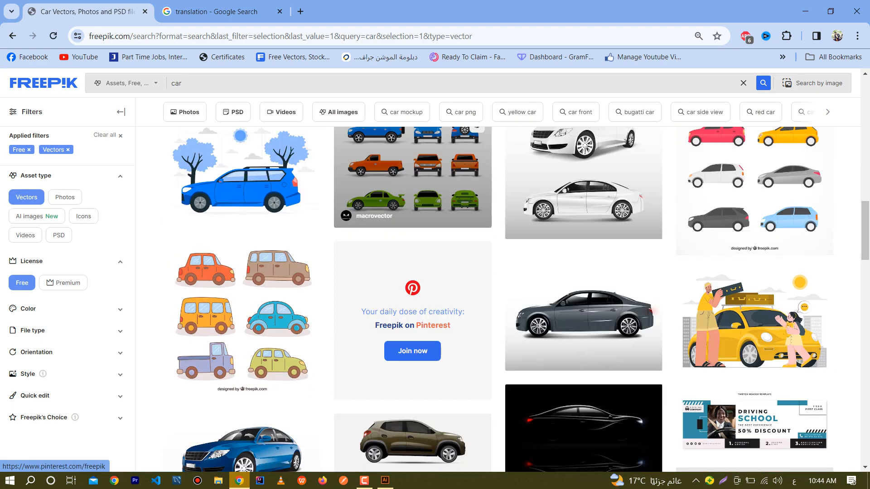
pyautogui.scroll(-9, 413, 244)
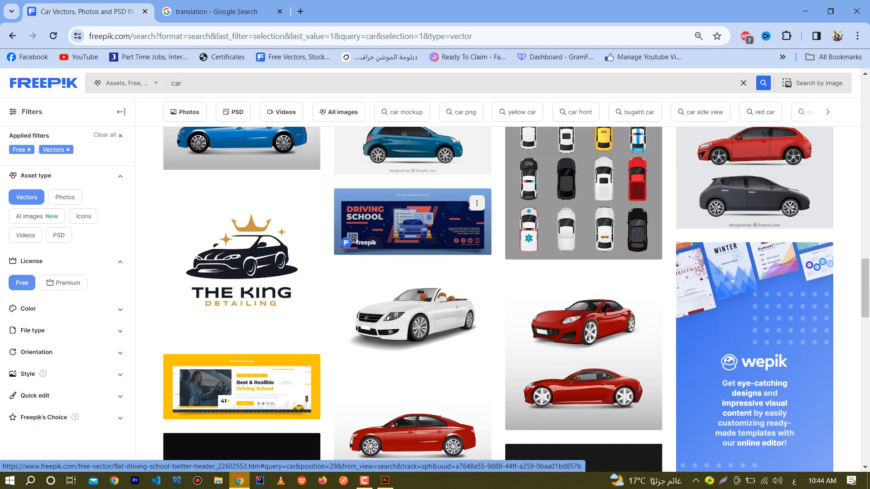
pyautogui.scroll(-7, 412, 318)
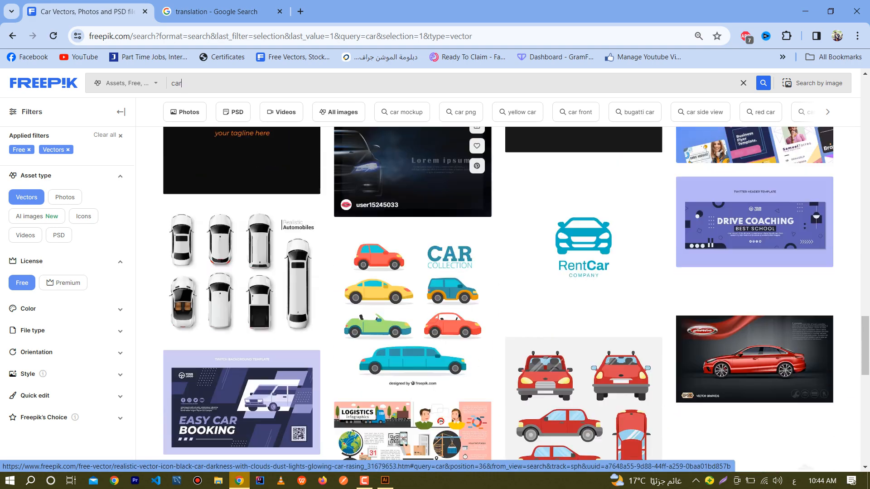
pyautogui.scroll(-6, 413, 290)
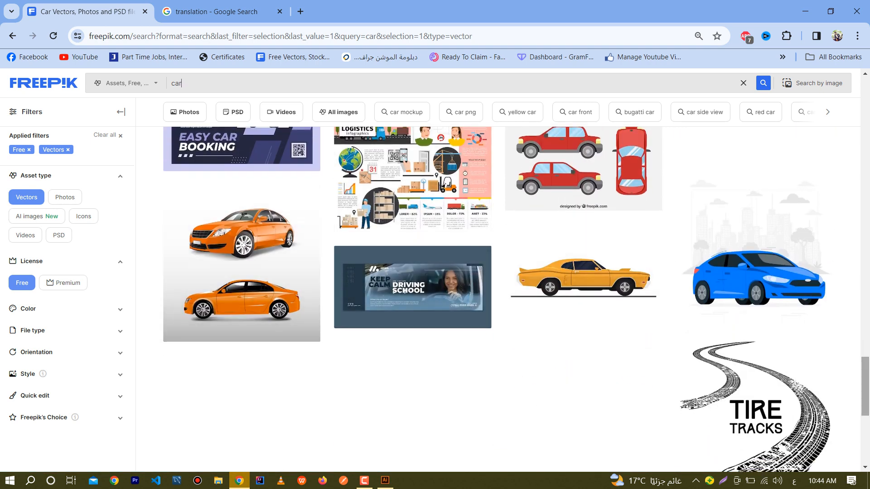
pyautogui.click(550, 287)
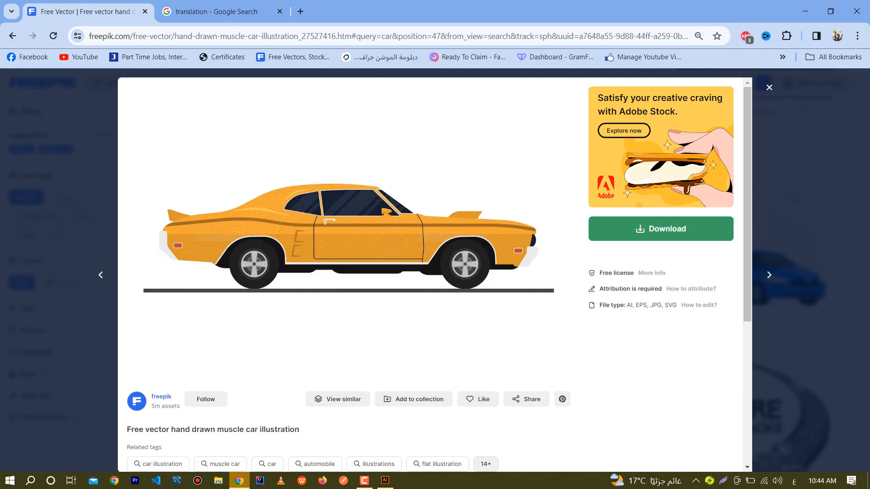
pyautogui.click(769, 88)
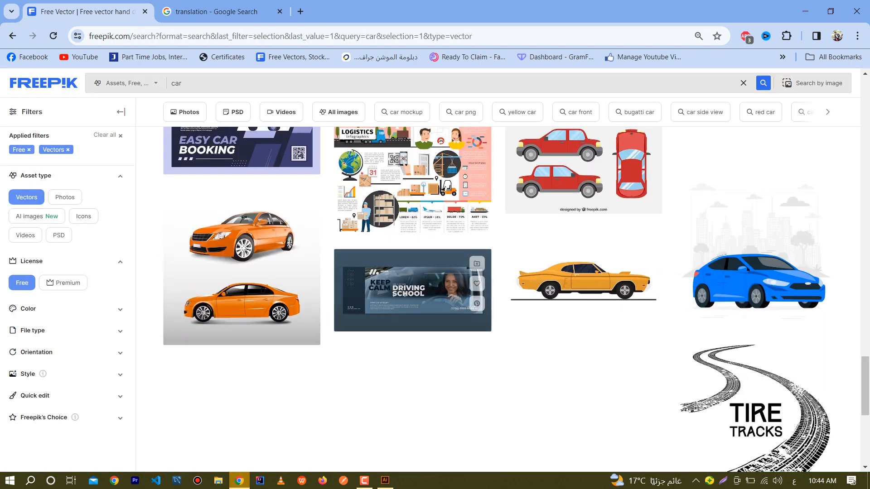
# Go back up the results and open the preview of the hand-drawn set of six colored cartoon vehicles.
pyautogui.scroll(10, 412, 322)
pyautogui.scroll(10, 413, 322)
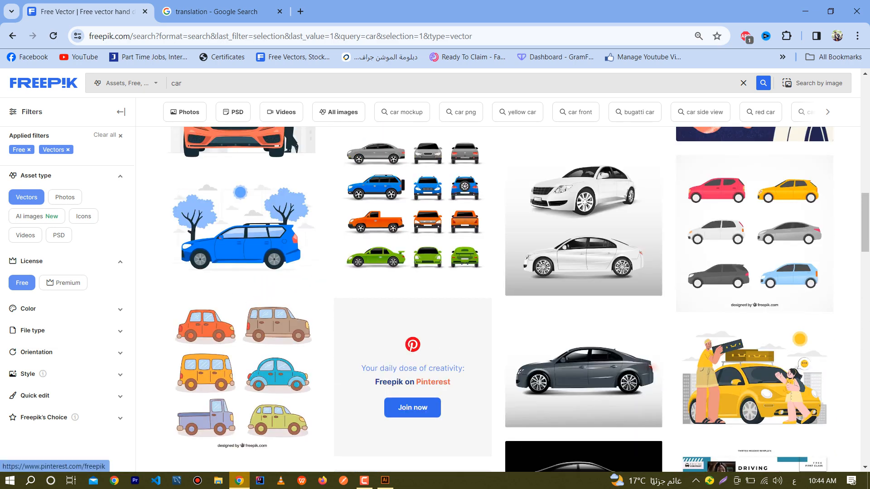
pyautogui.click(240, 372)
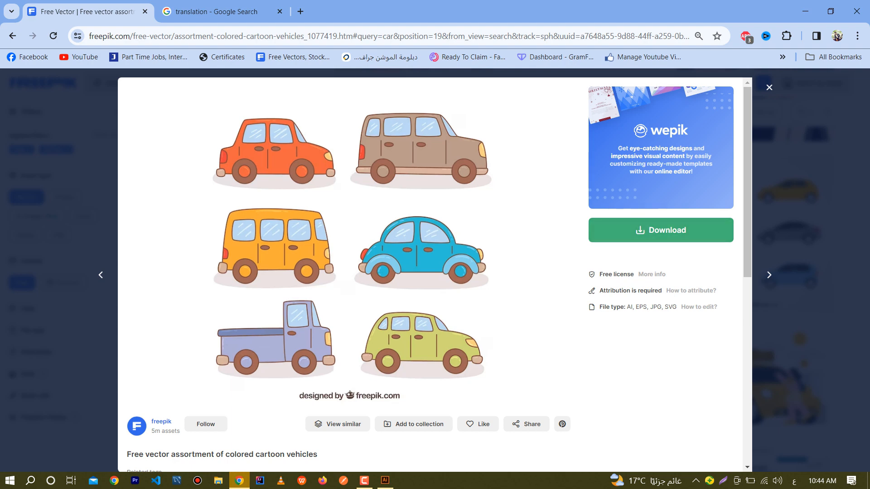
# Download the free colored cartoon vehicles vector and save the archive as 123 in the desktop project folder.
pyautogui.click(660, 230)
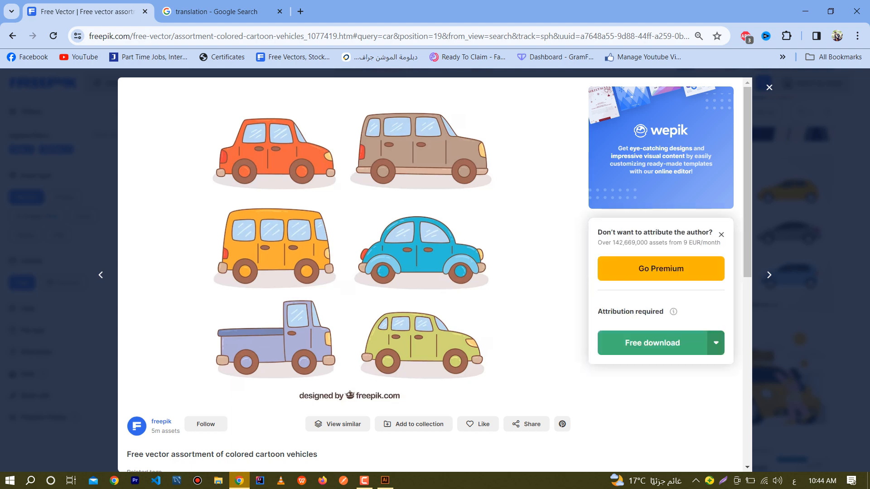
pyautogui.click(653, 343)
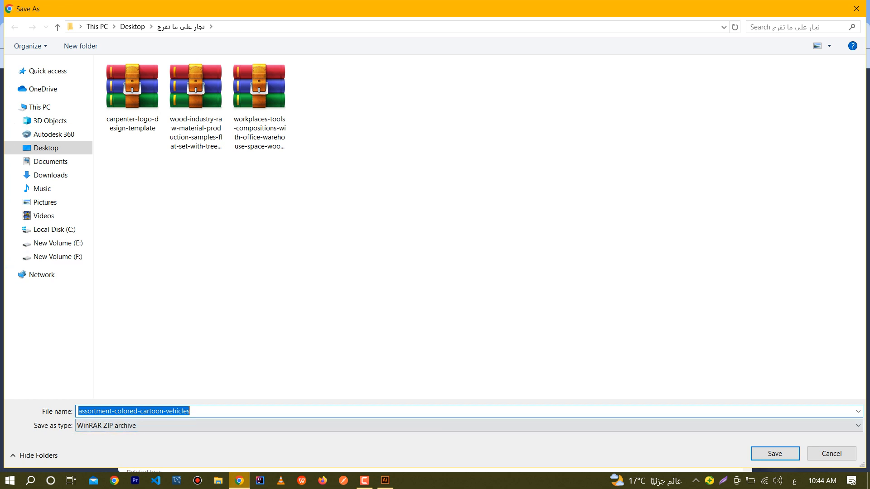
pyautogui.press('BackSpace')
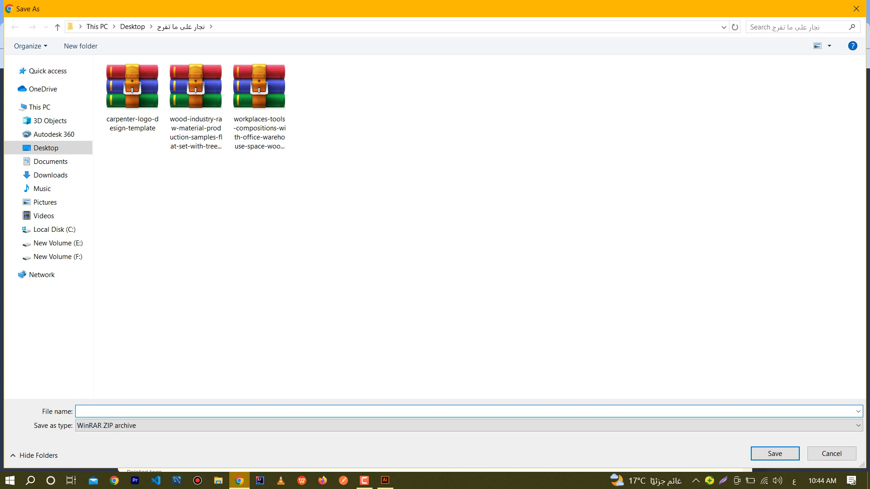
pyautogui.write('123')
pyautogui.press('Return')
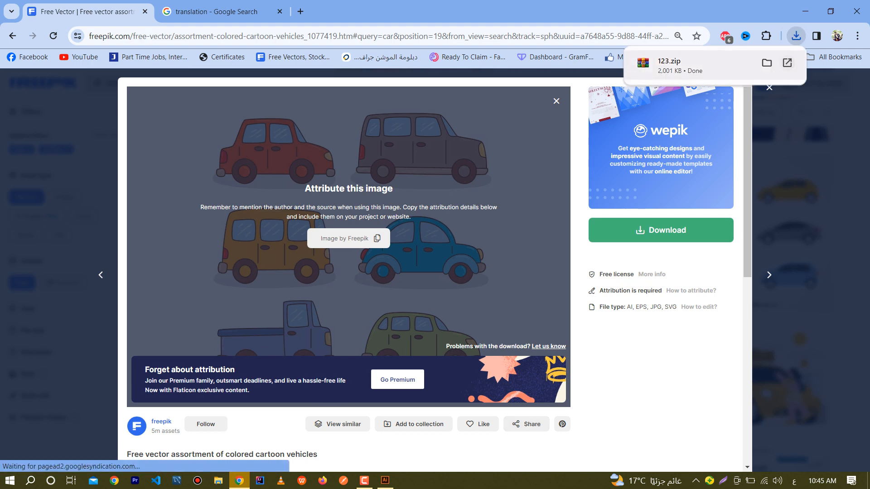
# Open the folder that contains the downloaded 123.zip archive.
pyautogui.click(805, 11)
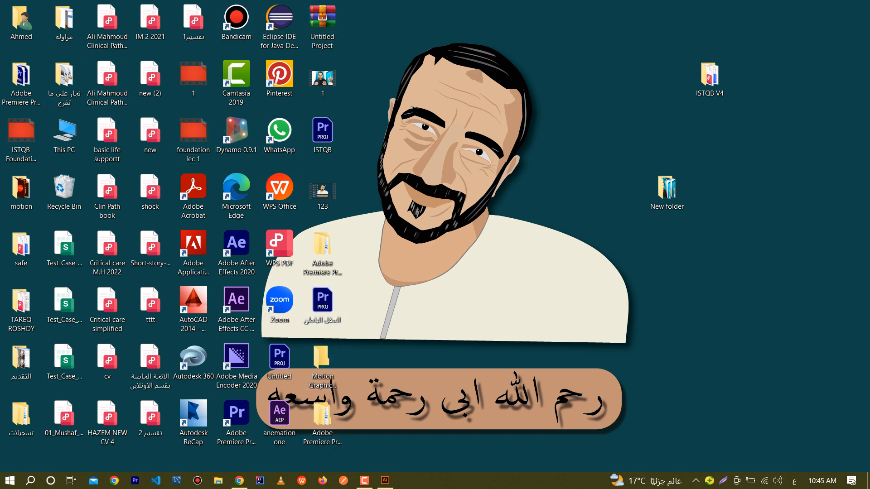
pyautogui.hotkey('alt', 'Tab')
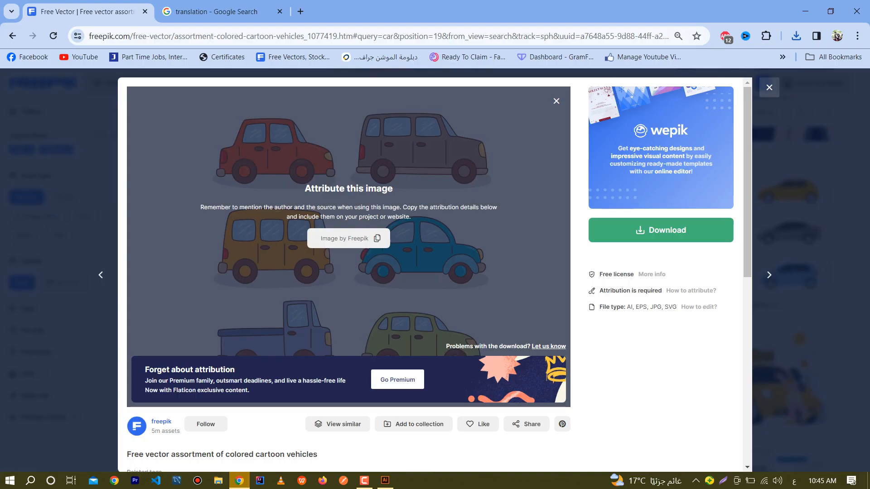
pyautogui.click(796, 35)
pyautogui.click(796, 36)
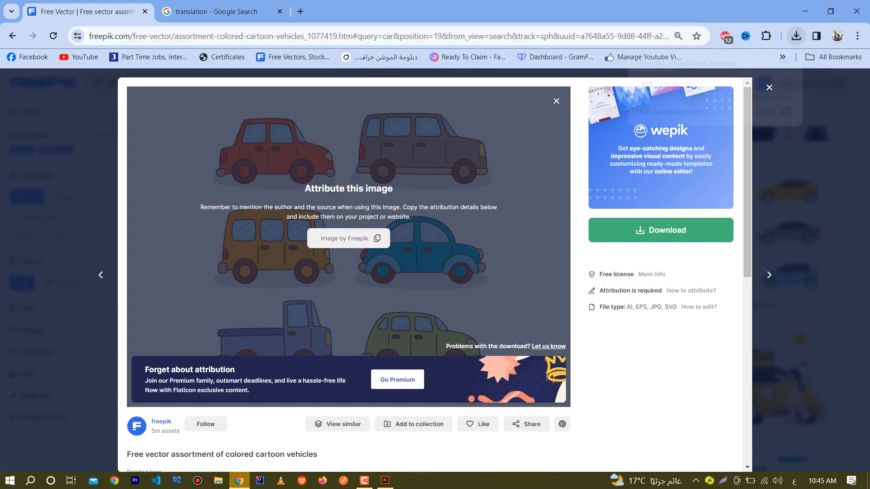
pyautogui.click(796, 36)
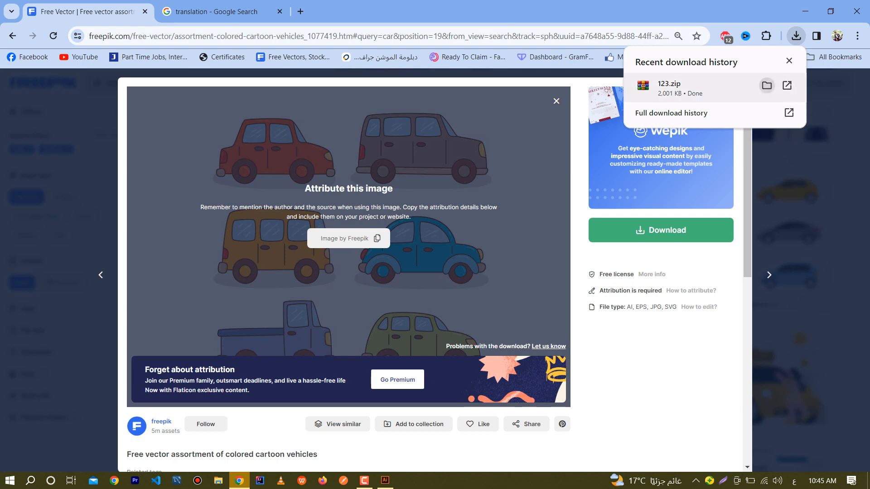
pyautogui.click(767, 85)
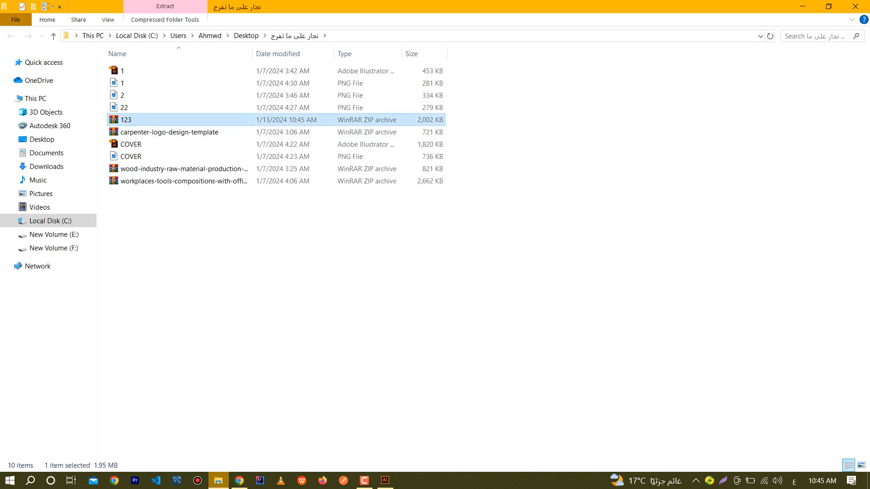
pyautogui.moveTo(127, 120); pyautogui.dragTo(144, 218)
pyautogui.click(365, 481)
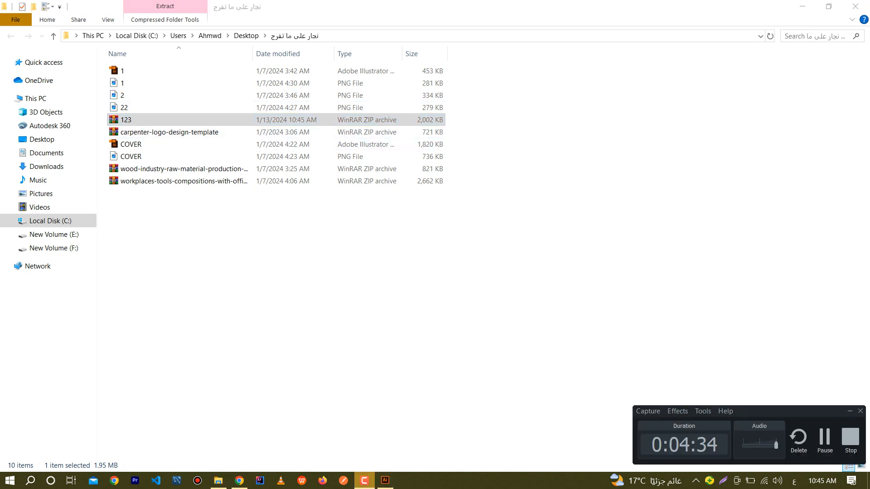
pyautogui.click(365, 480)
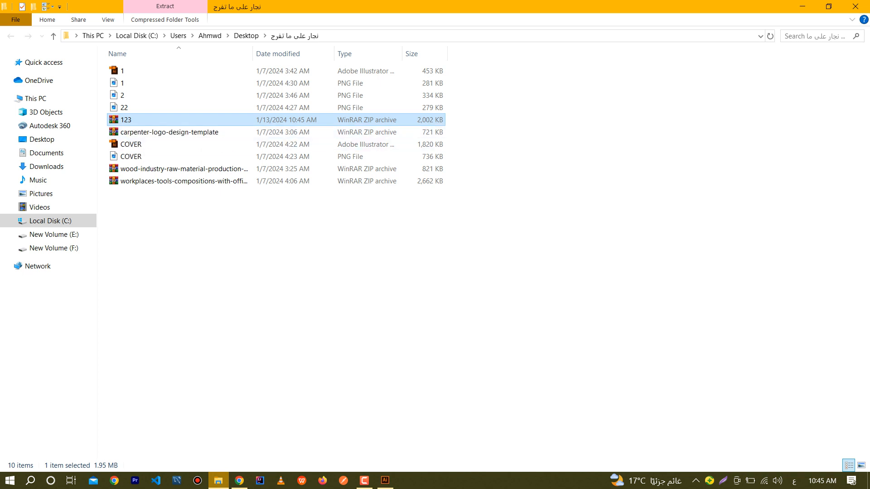
# Look over the contents of the 123 archive, close it and check the extraction options for the file.
pyautogui.press('F10')
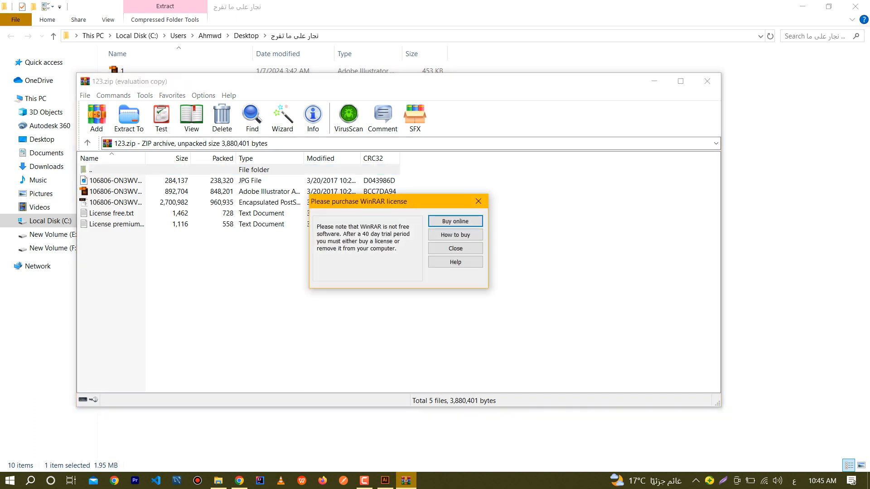
pyautogui.click(478, 202)
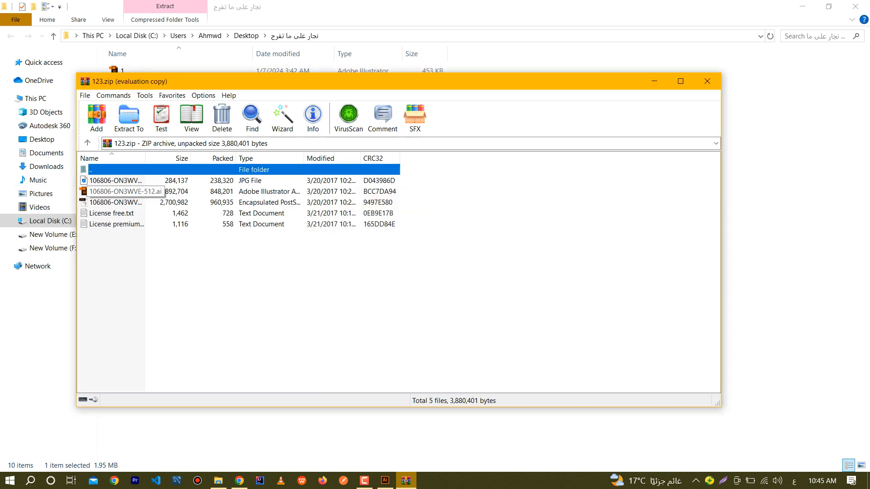
pyautogui.click(707, 81)
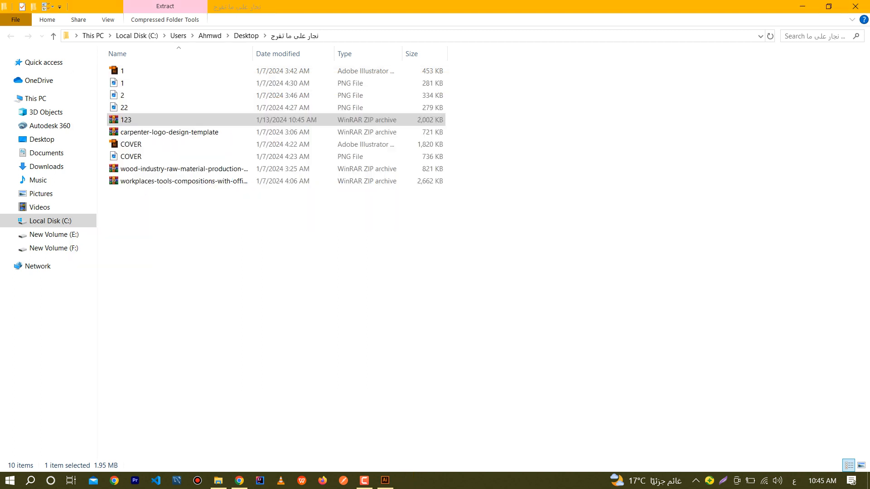
pyautogui.rightClick(121, 120)
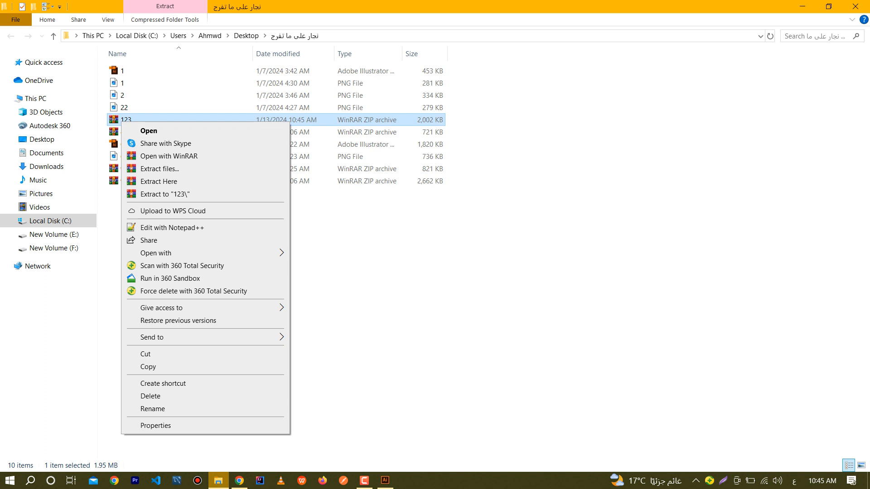
pyautogui.click(521, 204)
# Reopen the 123 archive, dismiss the license reminder and open the 106806-ON3WVE-512.ai file in Illustrator.
pyautogui.doubleClick(149, 120)
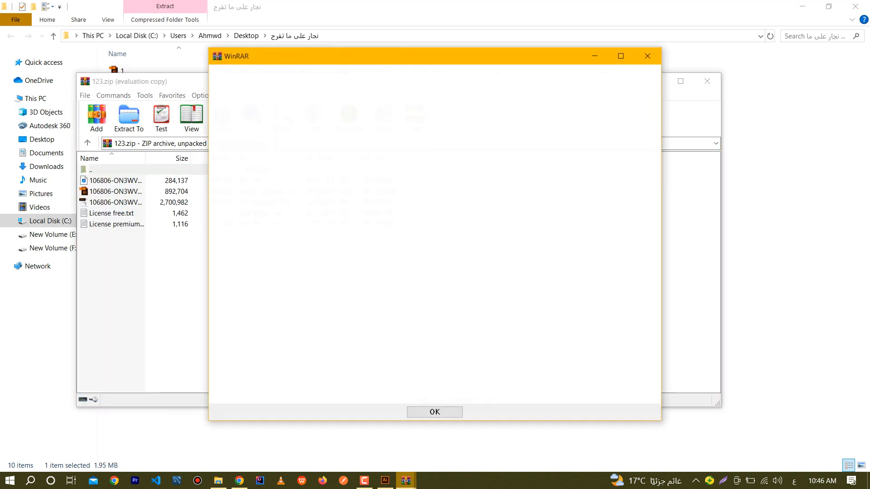
pyautogui.click(649, 56)
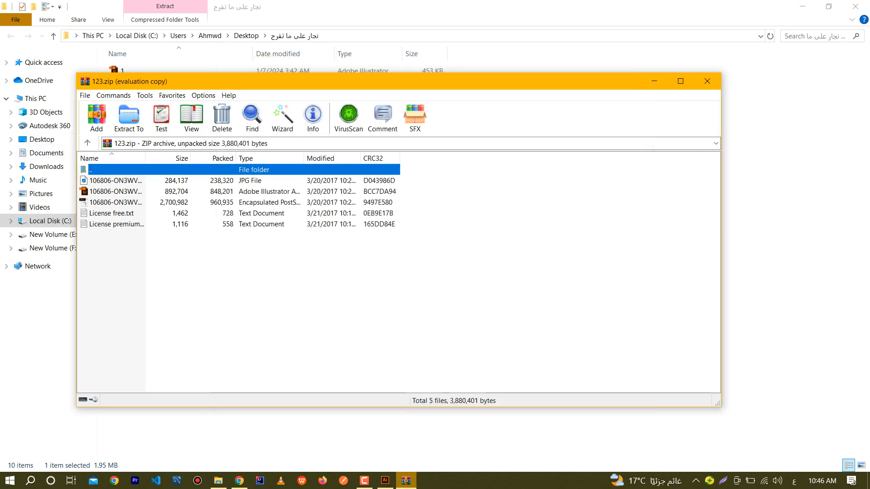
pyautogui.doubleClick(119, 191)
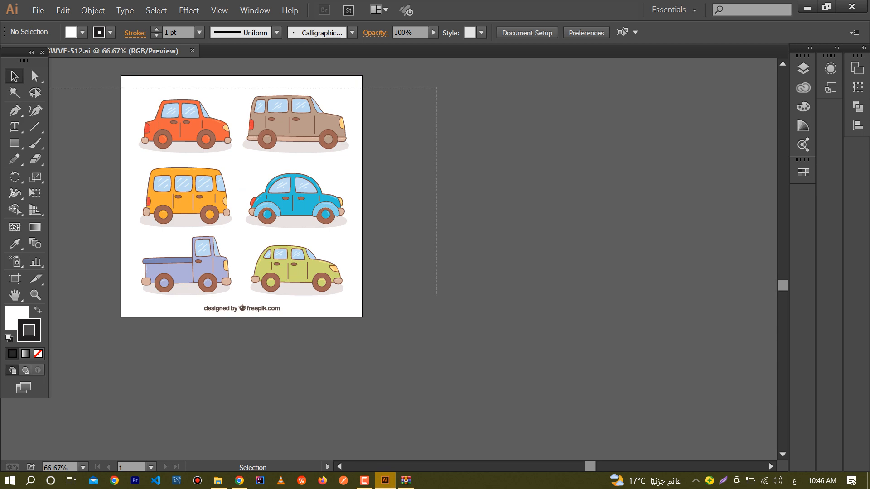
# Try selecting and moving the vehicle artwork, undo the move and clear the selection.
pyautogui.hotkey('ctrl', 'a')
pyautogui.moveTo(242, 196)
pyautogui.mouseDown()
pyautogui.moveTo(360, 229)
pyautogui.moveTo(359, 236)
pyautogui.moveTo(241, 199)
pyautogui.mouseUp()
pyautogui.hotkey('ctrl', 'z')
pyautogui.click(404, 150)
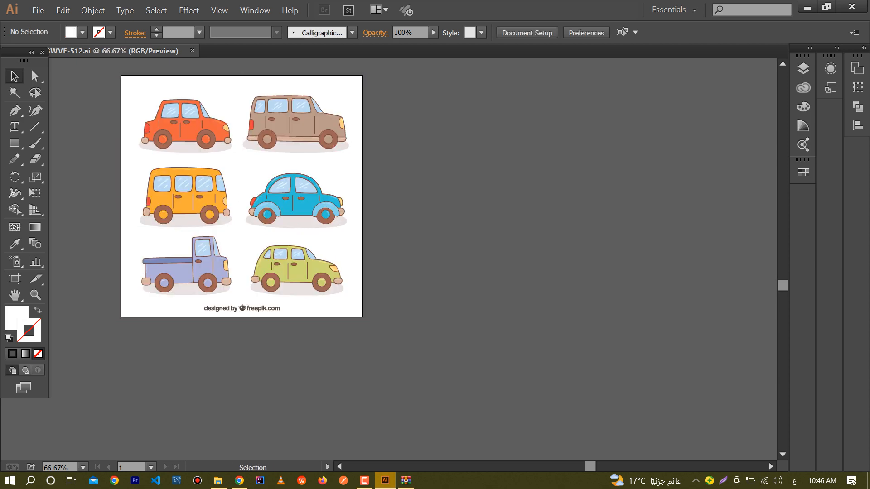
pyautogui.click(303, 126)
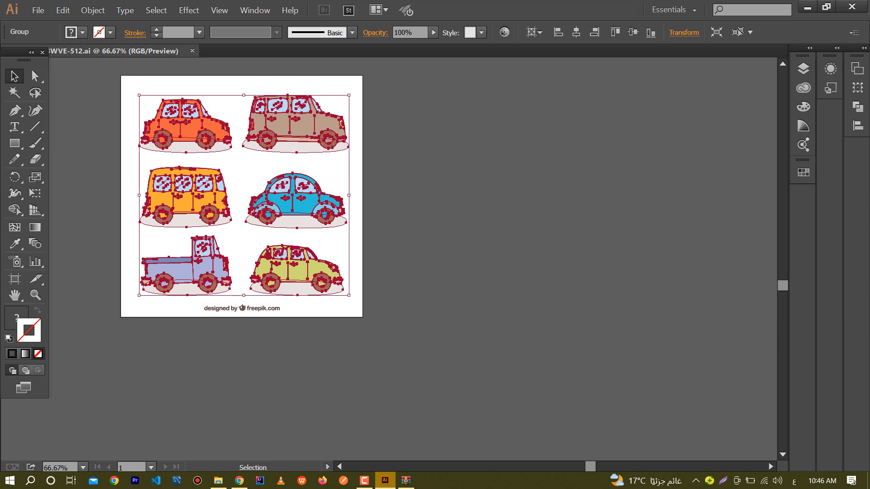
pyautogui.hotkey('ctrl', 'shift', 'a')
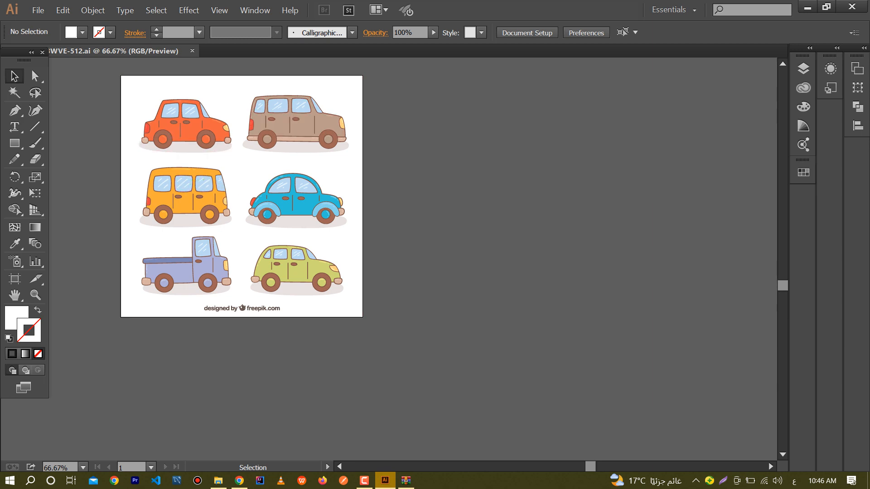
# Start a new document and name it "car", switching the keyboard input to English.
pyautogui.click(63, 10)
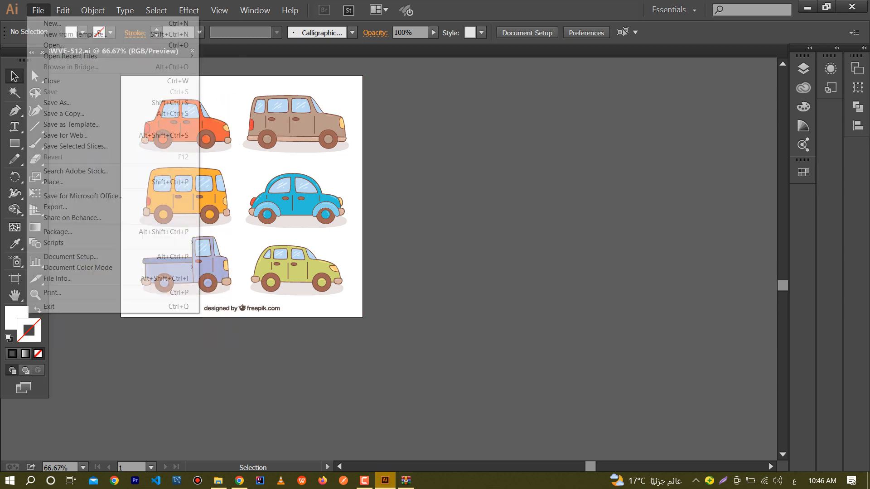
pyautogui.click(38, 10)
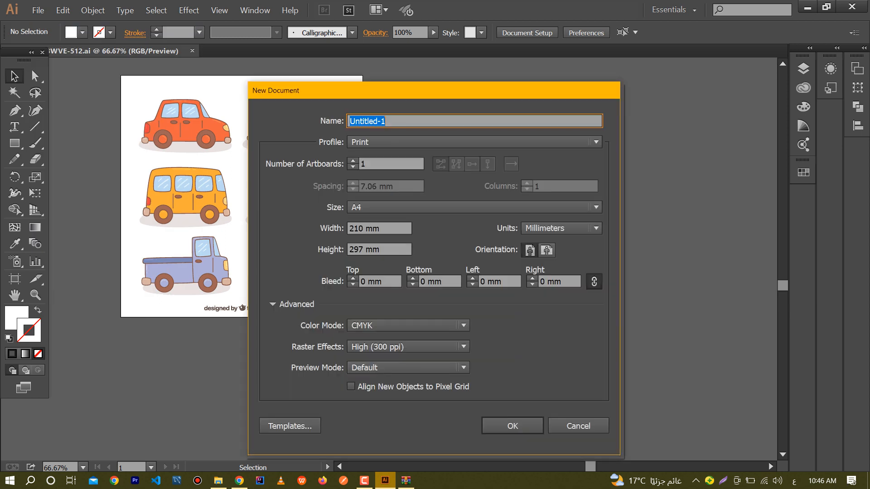
pyautogui.write('وشقت')
pyautogui.press('BackSpace')
pyautogui.press('BackSpace')
pyautogui.press('BackSpace')
pyautogui.press('BackSpace')
pyautogui.hotkey('alt', 'shift')
pyautogui.write('care')
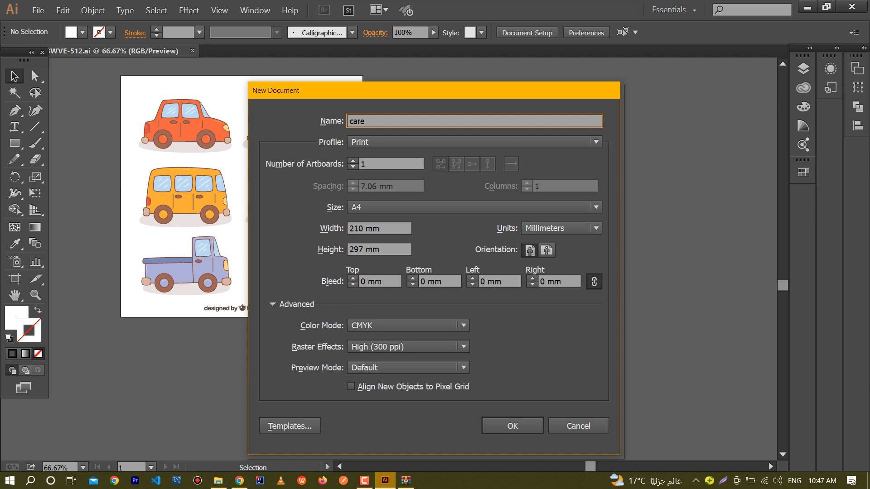
pyautogui.press('BackSpace')
# Switch to Chrome to check the English word in the Google translation results and return to Illustrator.
pyautogui.hotkey('alt', 'Tab')
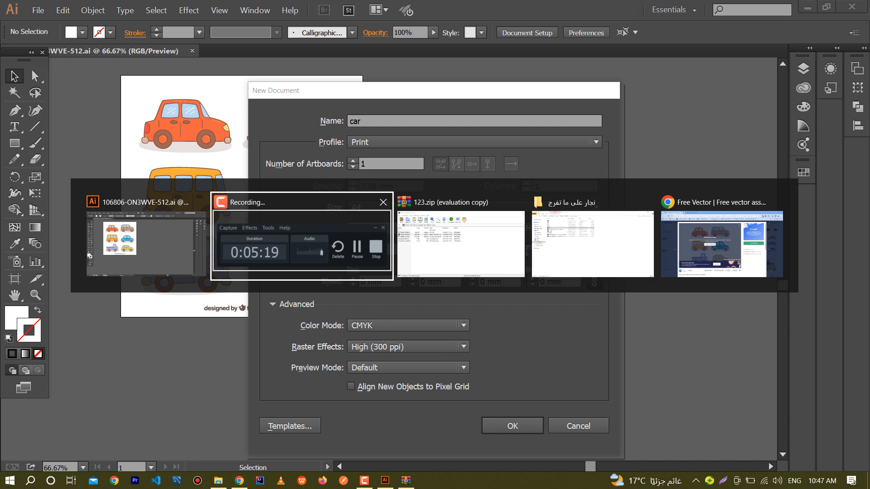
pyautogui.hotkey('alt', 'Tab')
pyautogui.hotkey('alt', 'Tab')
pyautogui.hotkey('alt', 'Tab')
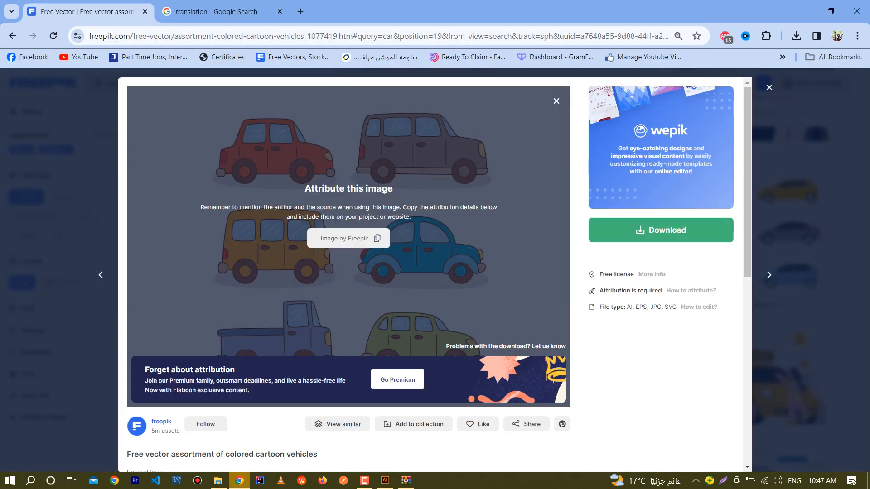
pyautogui.hotkey('ctrl', 'Tab')
pyautogui.hotkey('alt', 'Tab')
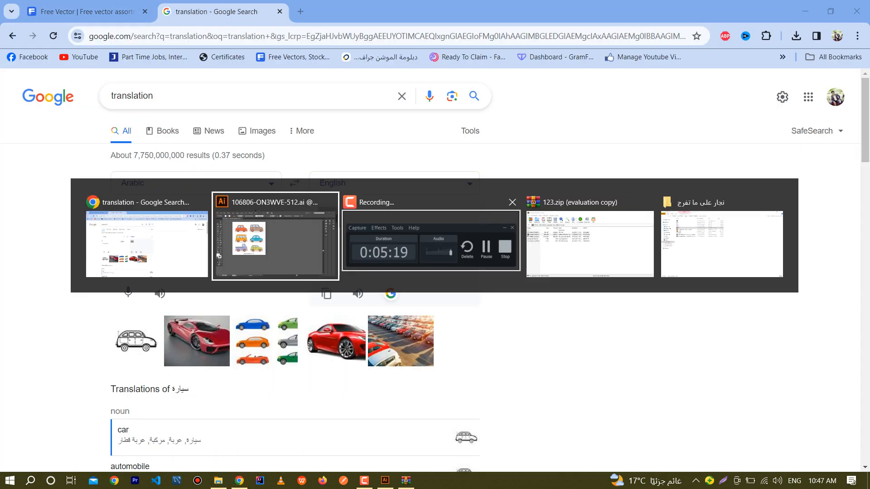
# Keep "car" as the document name, set the units to Pixels and create the A4 document.
pyautogui.write('car')
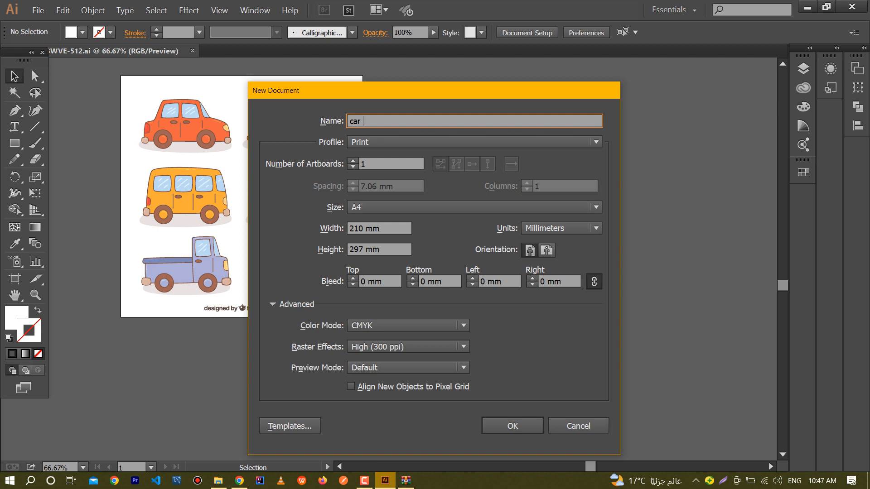
pyautogui.click(561, 228)
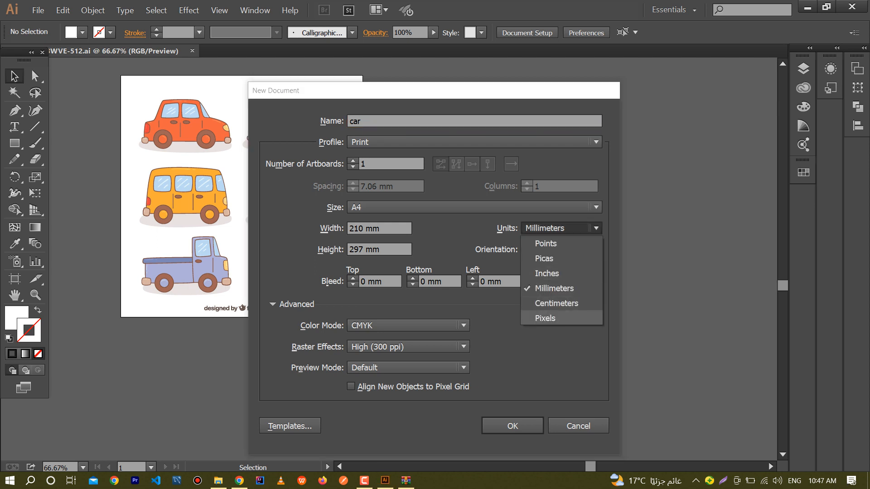
pyautogui.click(545, 318)
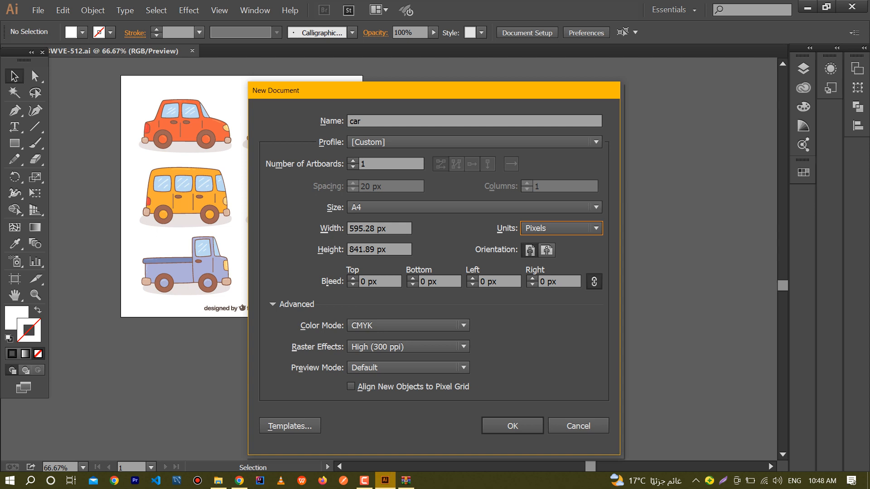
pyautogui.press('Return')
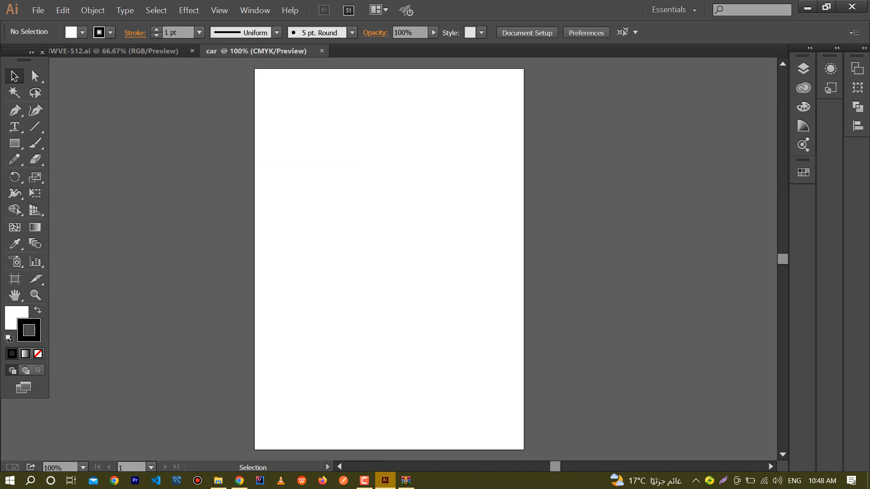
# Go back to the vehicle artwork, check how its group selects and compare it with the blank car document.
pyautogui.click(98, 51)
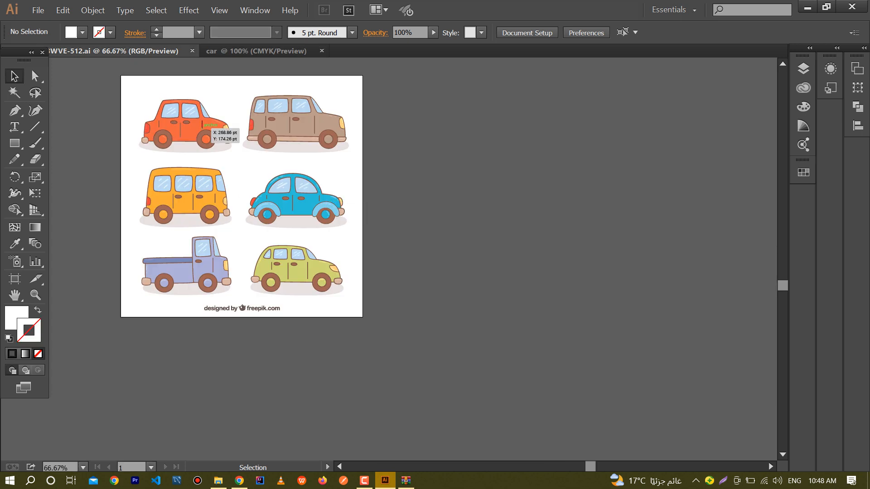
pyautogui.click(203, 121)
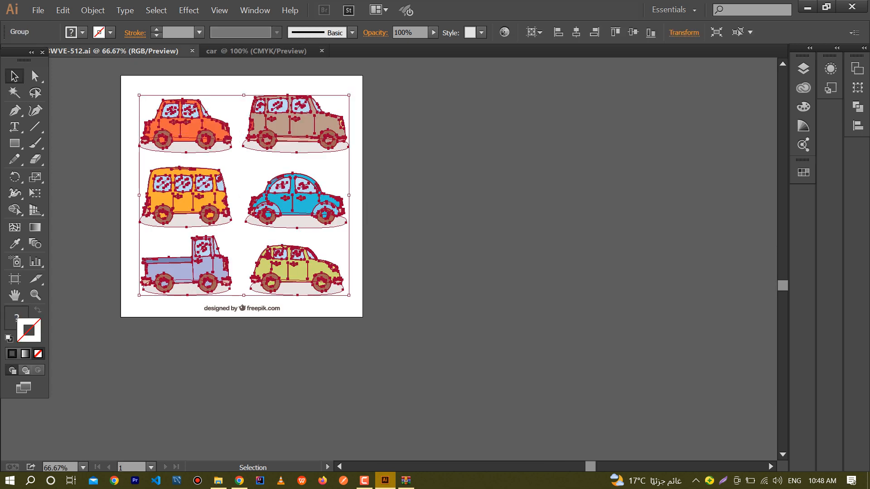
pyautogui.click(100, 194)
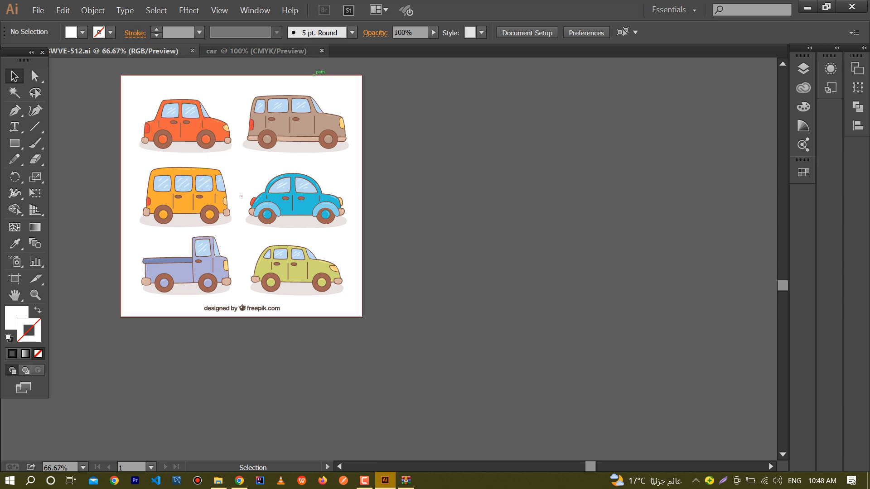
pyautogui.click(290, 51)
pyautogui.click(140, 51)
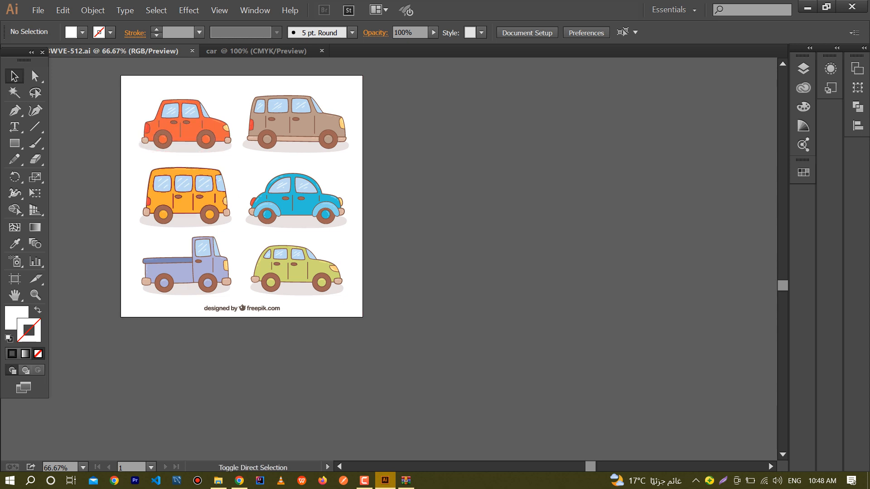
# Try moving the fills of the orange car's rear wheel off the artboard, and undo the move.
pyautogui.keyDown('ctrl'); pyautogui.click(164, 137); pyautogui.keyUp('ctrl')
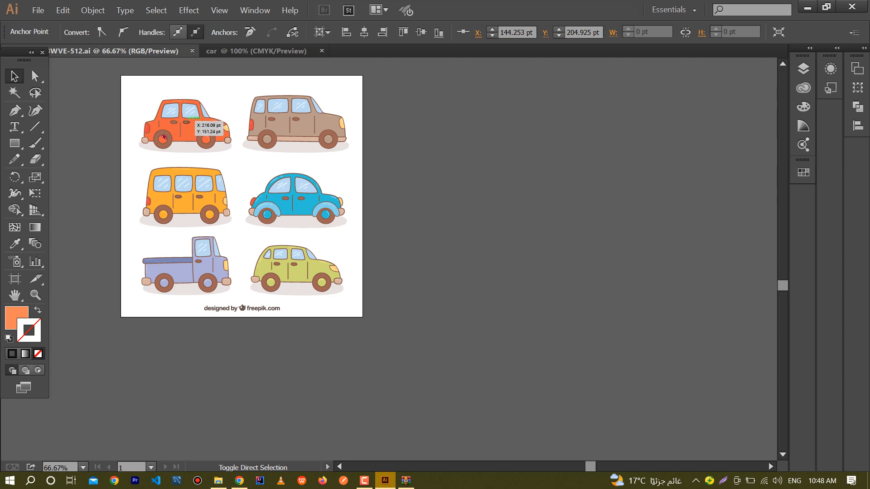
pyautogui.keyDown('ctrl'); pyautogui.click(189, 121); pyautogui.keyUp('ctrl')
pyautogui.click(163, 345)
pyautogui.scroll(3, 197, 147)
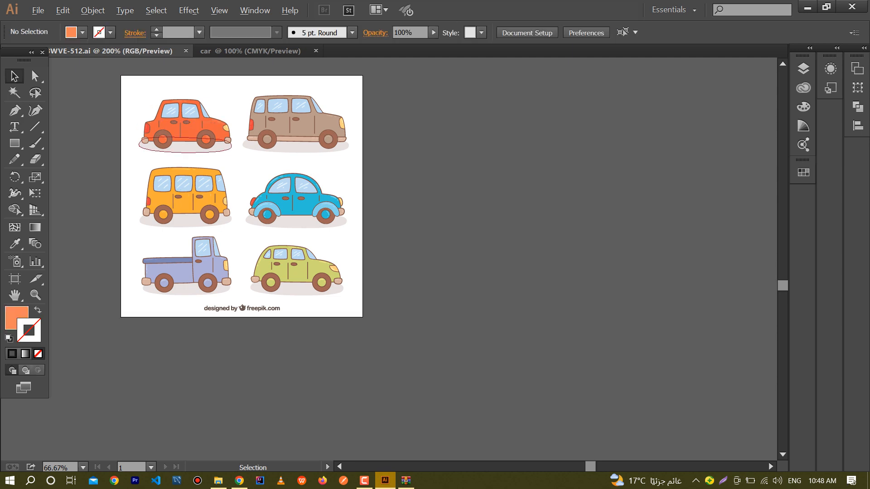
pyautogui.moveTo(197, 147); pyautogui.dragTo(394, 269)
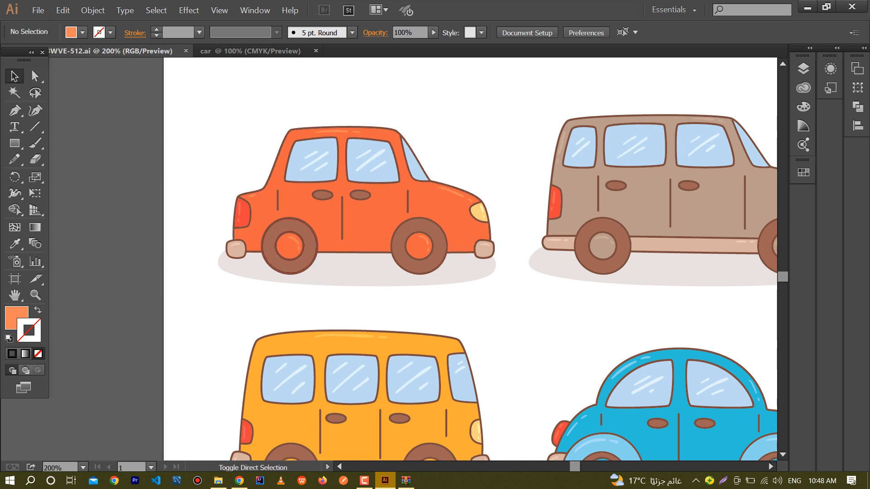
pyautogui.keyDown('ctrl'); pyautogui.click(295, 257); pyautogui.keyUp('ctrl')
pyautogui.keyDown('shift'); pyautogui.click(295, 257); pyautogui.keyUp('shift')
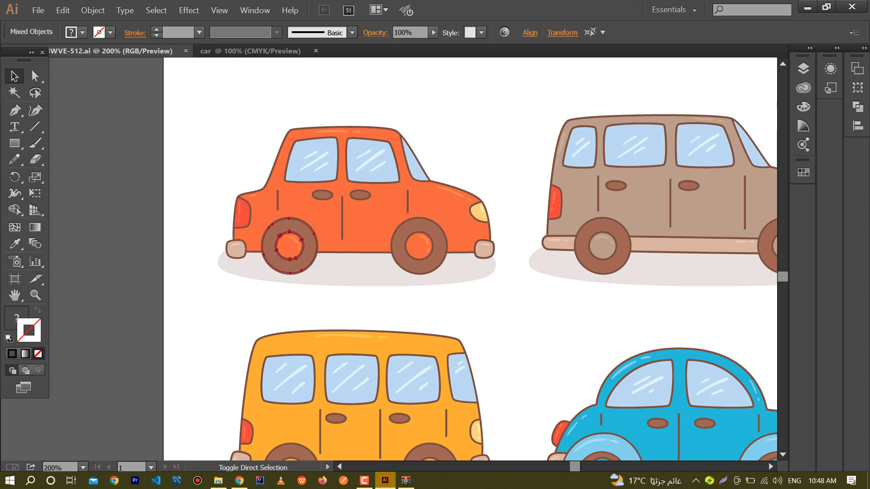
pyautogui.keyDown('ctrl'); pyautogui.click(290, 247); pyautogui.keyUp('ctrl')
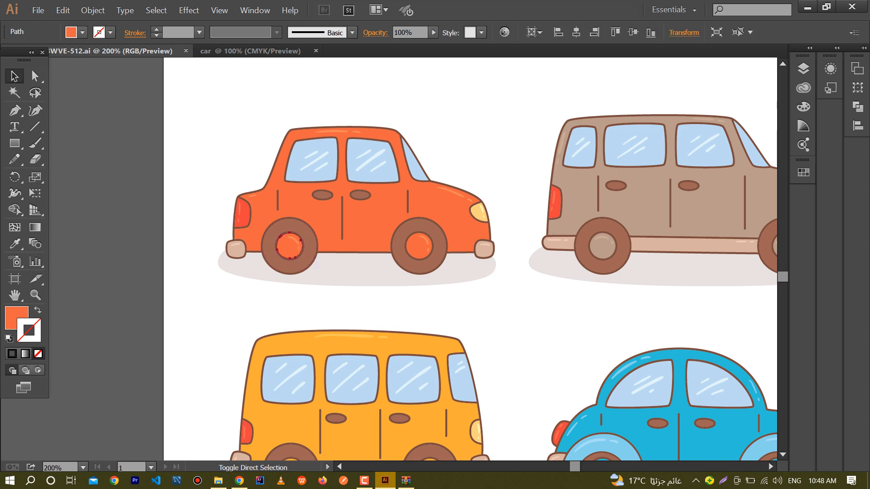
pyautogui.keyDown('ctrl'); pyautogui.keyDown('shift'); pyautogui.click(290, 247); pyautogui.keyUp('shift'); pyautogui.keyUp('ctrl')
pyautogui.keyDown('ctrl'); pyautogui.keyDown('shift'); pyautogui.click(290, 247); pyautogui.keyUp('shift'); pyautogui.keyUp('ctrl')
pyautogui.keyDown('ctrl'); pyautogui.keyDown('shift'); pyautogui.click(296, 266); pyautogui.keyUp('shift'); pyautogui.keyUp('ctrl')
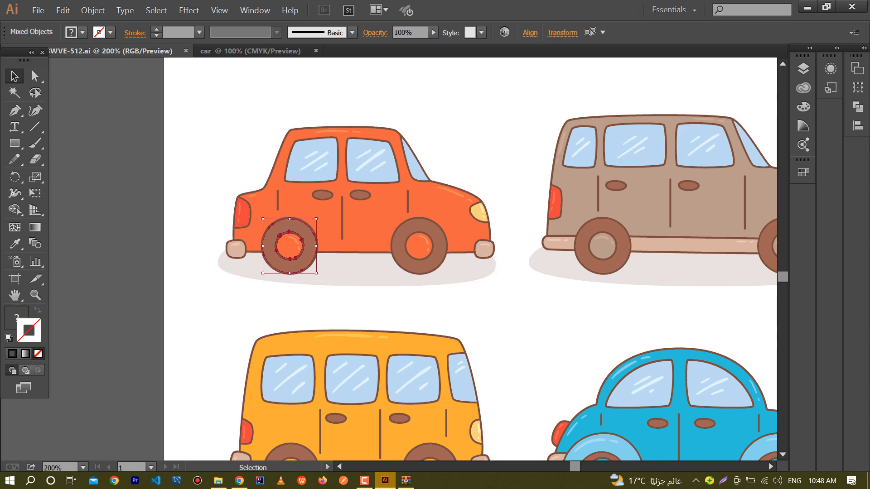
pyautogui.moveTo(290, 246); pyautogui.dragTo(122, 228)
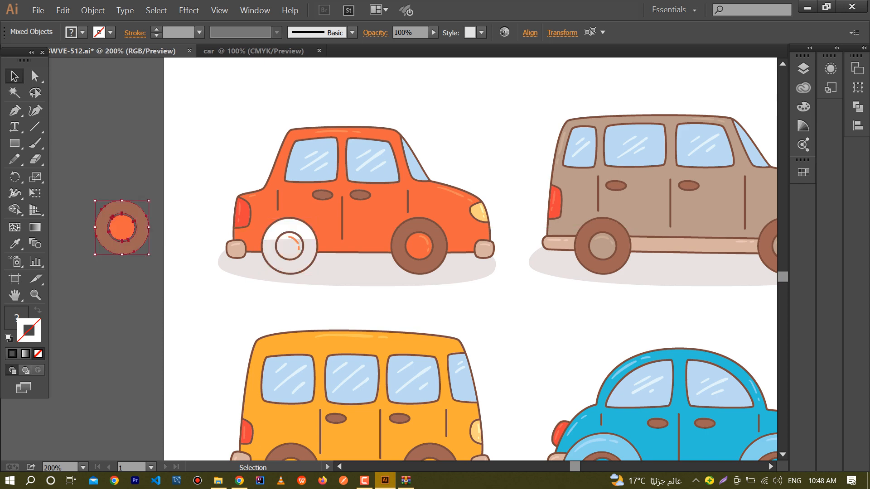
pyautogui.hotkey('ctrl', 'z')
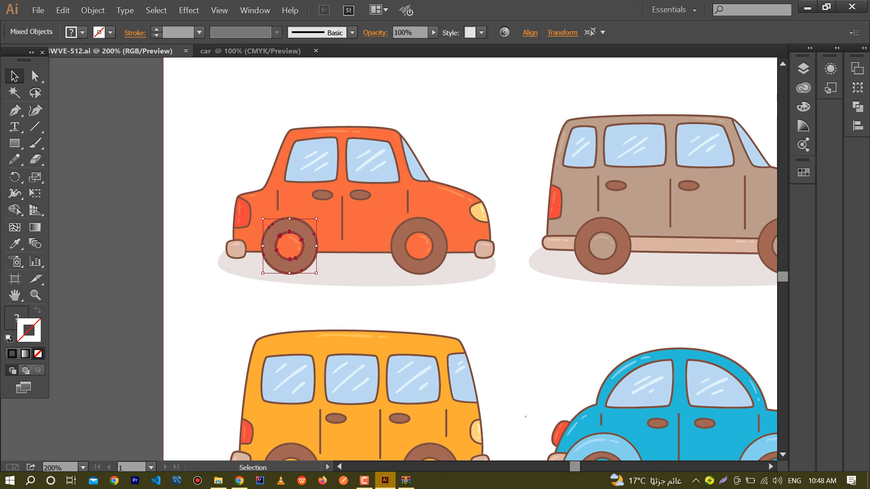
# View the whole sheet of six vehicles instead of the orange car's close-up.
pyautogui.click(453, 308)
pyautogui.scroll(-1, 472, 344)
pyautogui.scroll(-1, 471, 259)
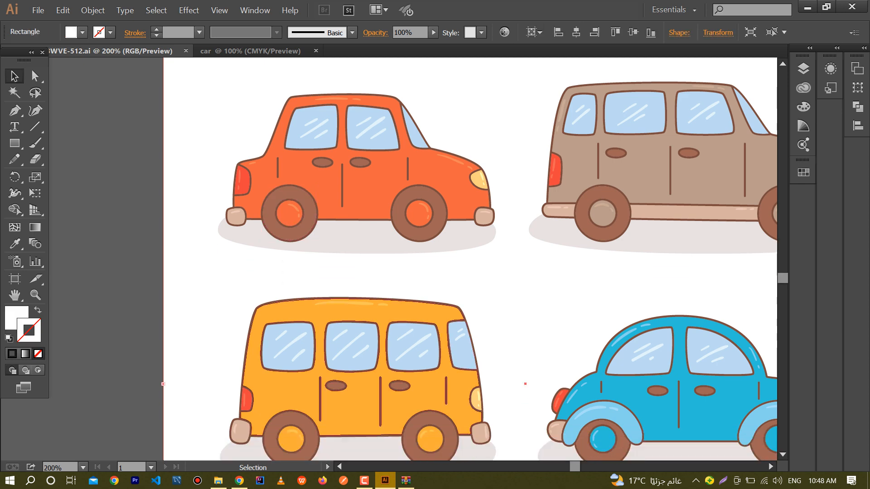
pyautogui.scroll(-1, 426, 314)
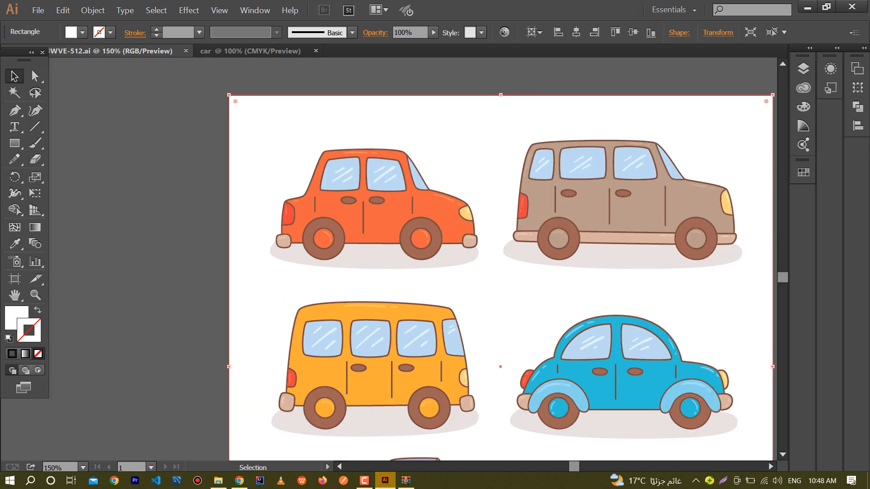
pyautogui.scroll(-1, 541, 353)
pyautogui.scroll(-1, 500, 272)
pyautogui.scroll(-1, 582, 327)
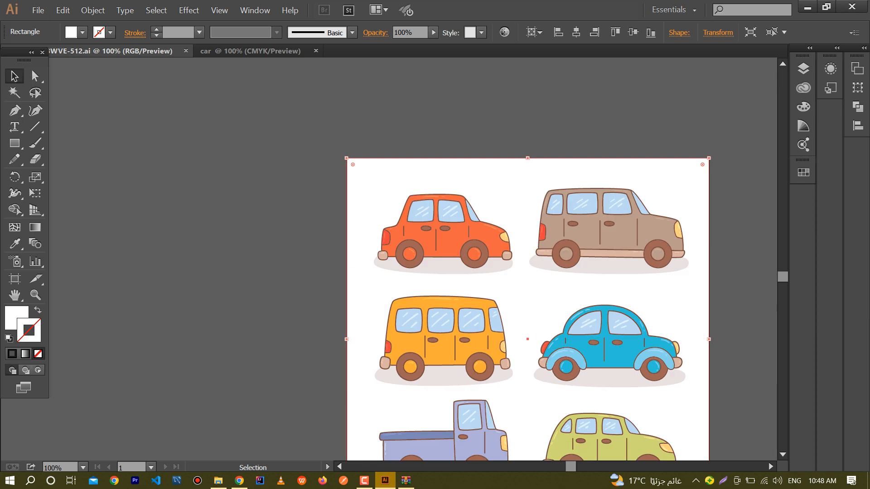
pyautogui.scroll(-3, 567, 303)
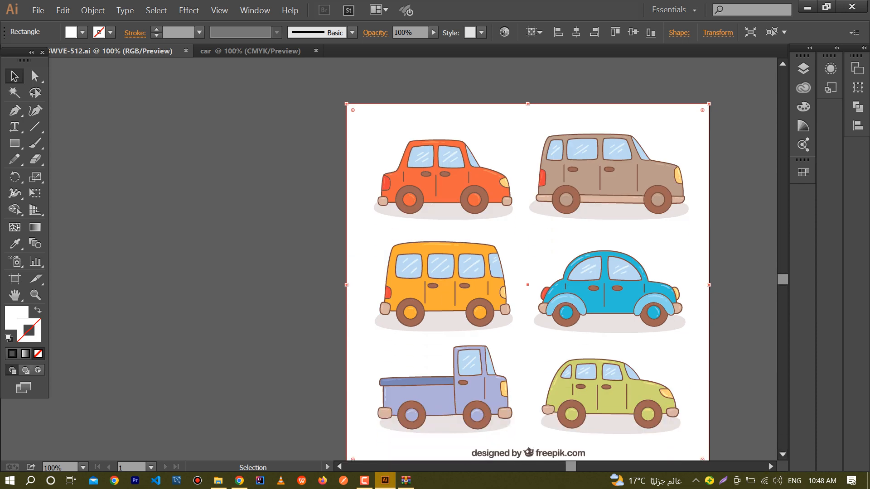
pyautogui.hscroll(5, 528, 281)
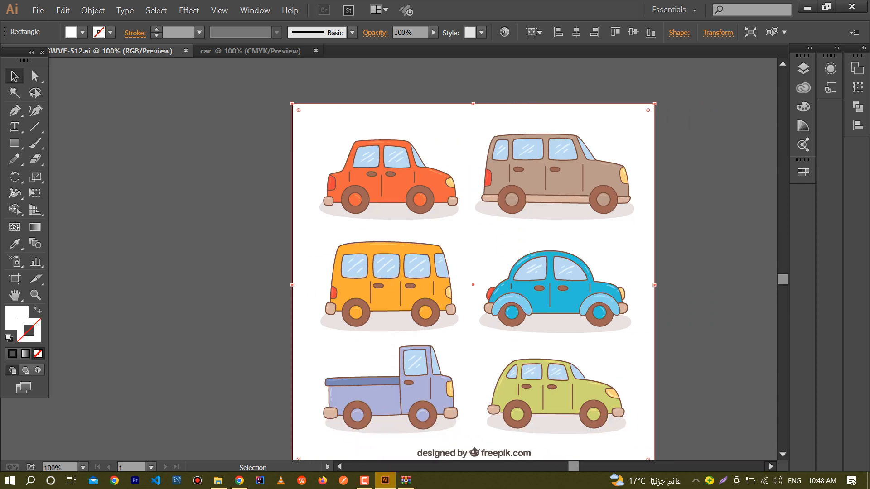
pyautogui.hscroll(2, 425, 281)
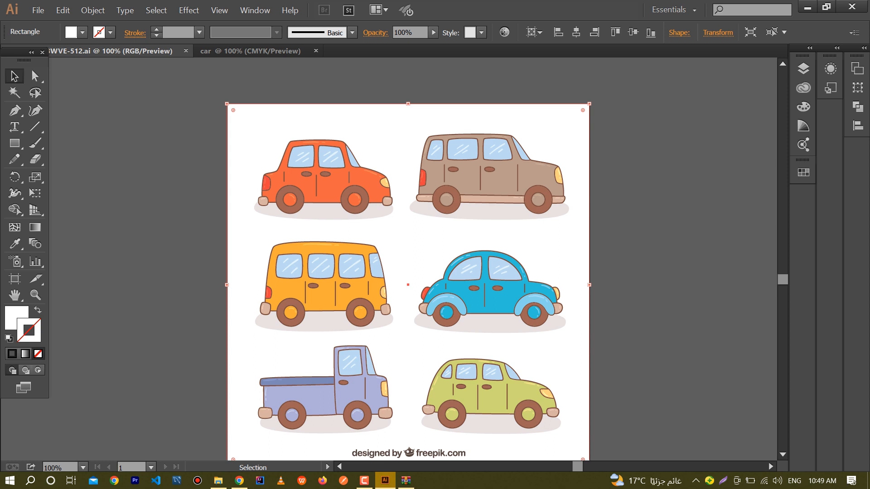
pyautogui.scroll(-1, 601, 231)
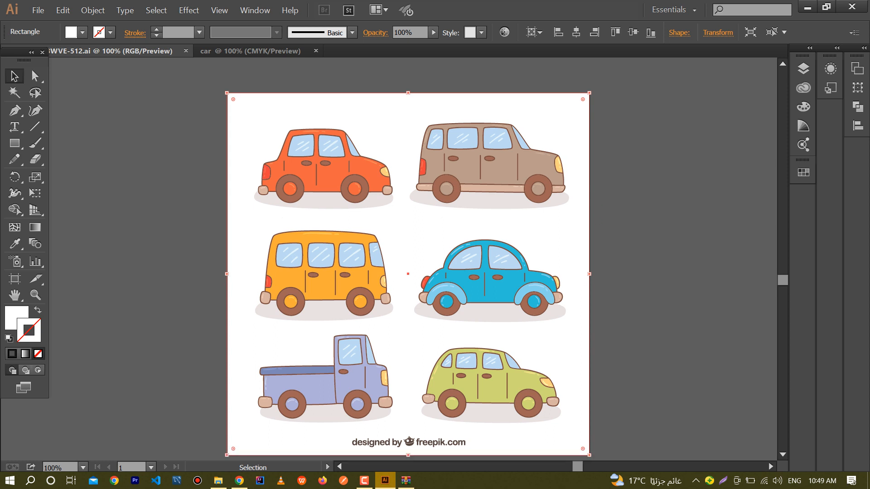
pyautogui.scroll(-1, 601, 231)
pyautogui.scroll(1, 606, 232)
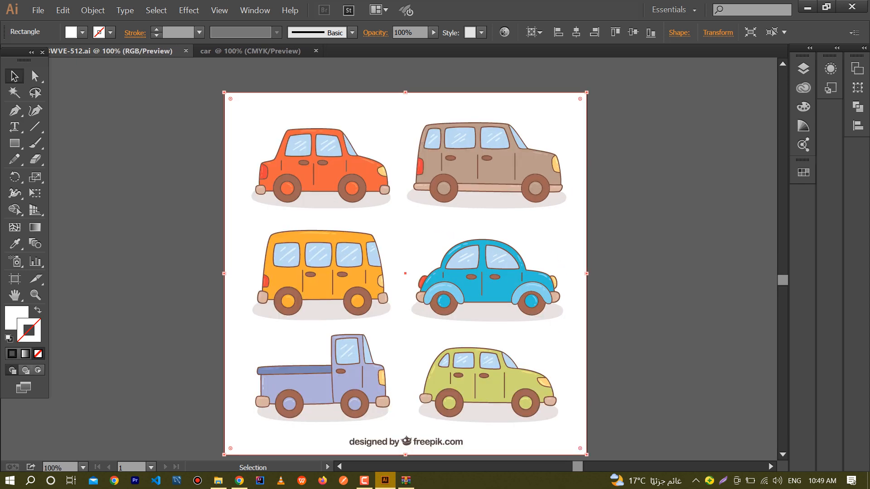
pyautogui.scroll(-1, 608, 212)
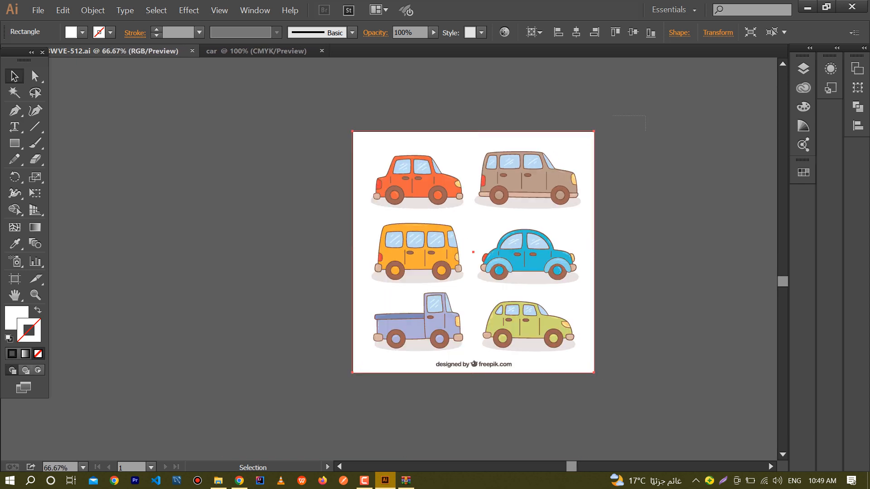
# Select the whole sheet including its background and check which commands are available for that selection.
pyautogui.hotkey('ctrl', 'a')
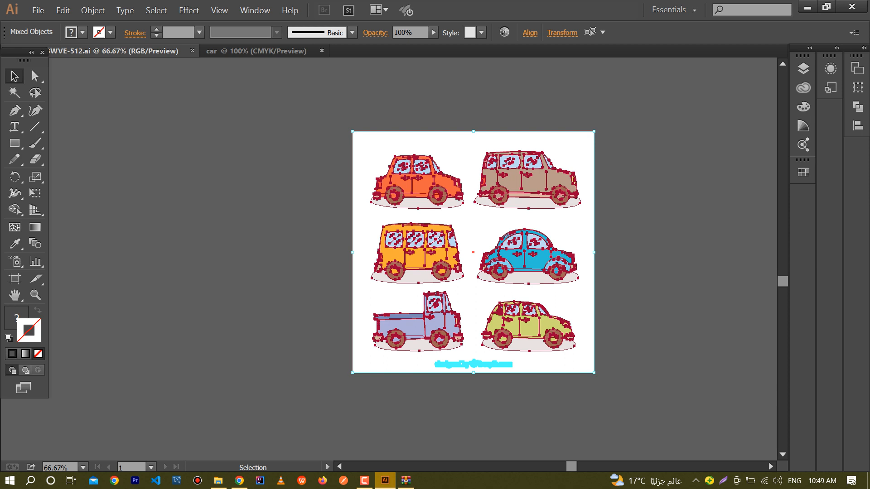
pyautogui.rightClick(429, 205)
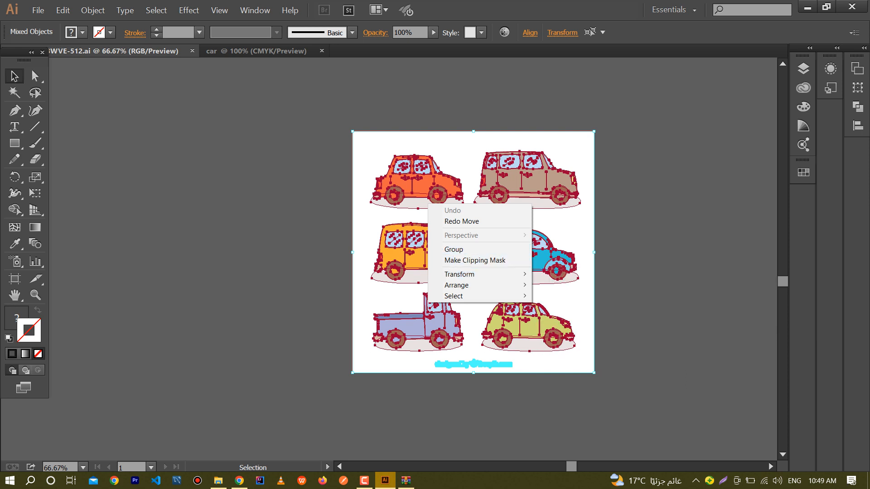
pyautogui.click(648, 254)
pyautogui.hotkey('ctrl', 'a')
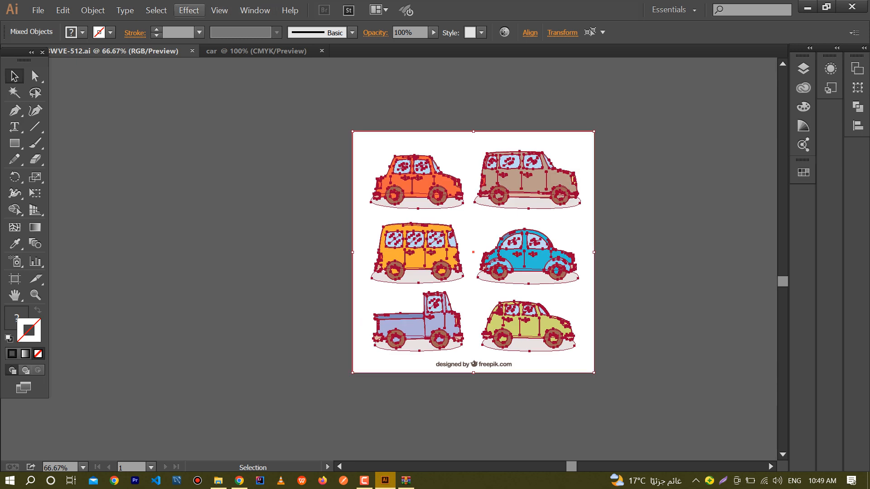
pyautogui.click(189, 10)
pyautogui.moveTo(219, 10)
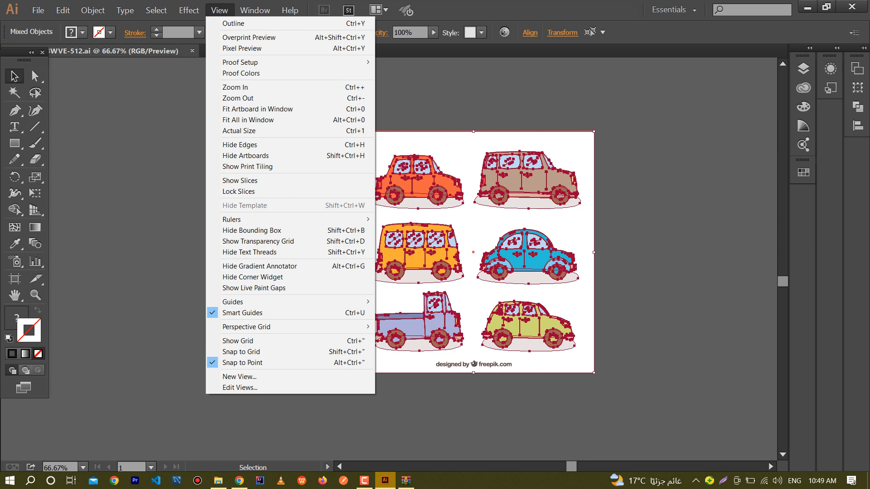
pyautogui.click(644, 181)
pyautogui.moveTo(664, 136); pyautogui.dragTo(419, 272)
pyautogui.click(648, 208)
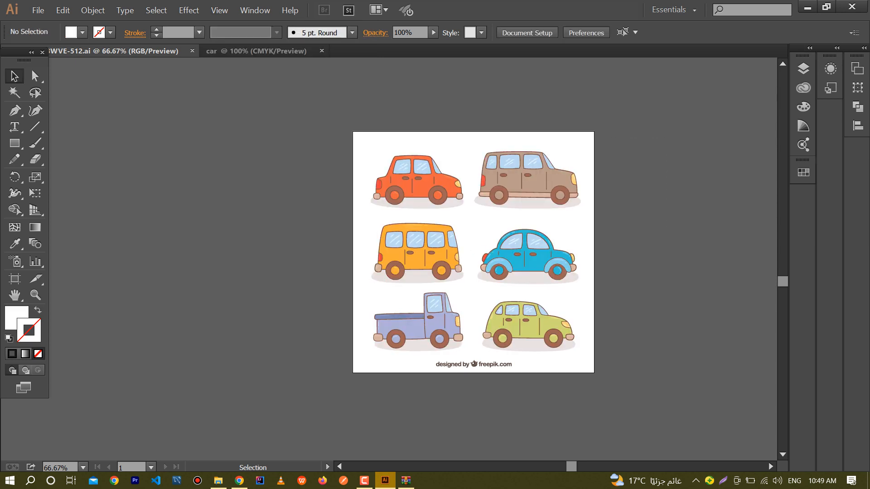
pyautogui.moveTo(644, 118); pyautogui.dragTo(336, 374)
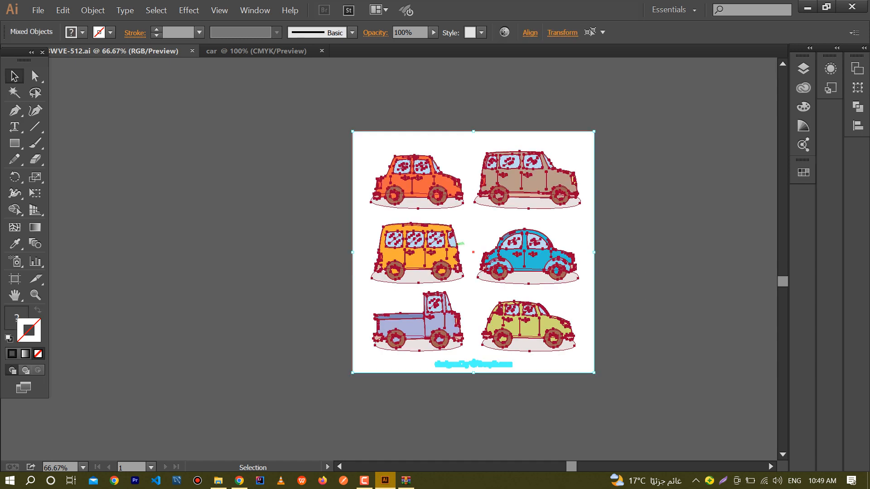
pyautogui.click(634, 131)
pyautogui.click(582, 141)
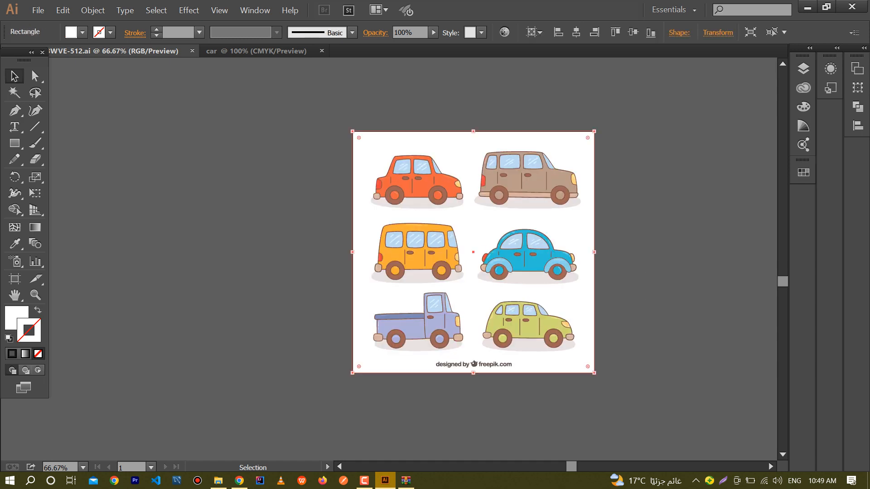
# Ungroup the group that holds all six vehicles, leaving the background and the credit line out of the selection.
pyautogui.click(538, 182)
pyautogui.rightClick(535, 183)
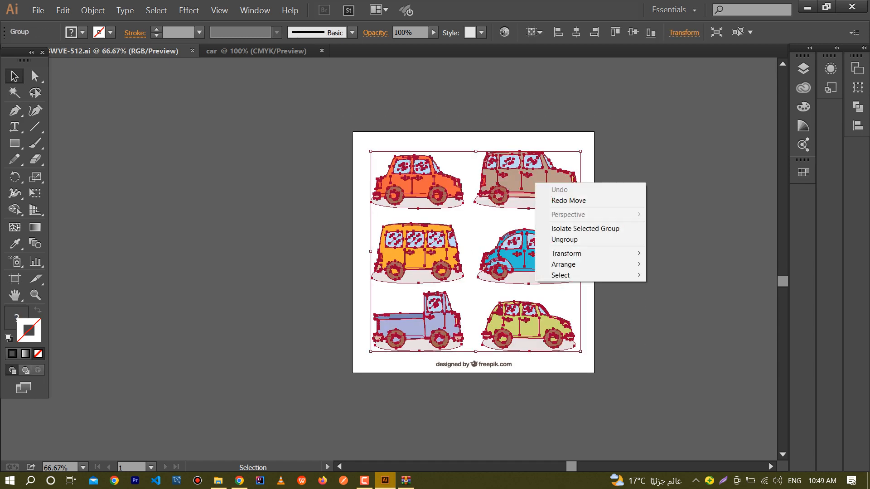
pyautogui.click(669, 227)
pyautogui.moveTo(662, 108); pyautogui.dragTo(555, 148)
pyautogui.click(635, 150)
pyautogui.click(546, 181)
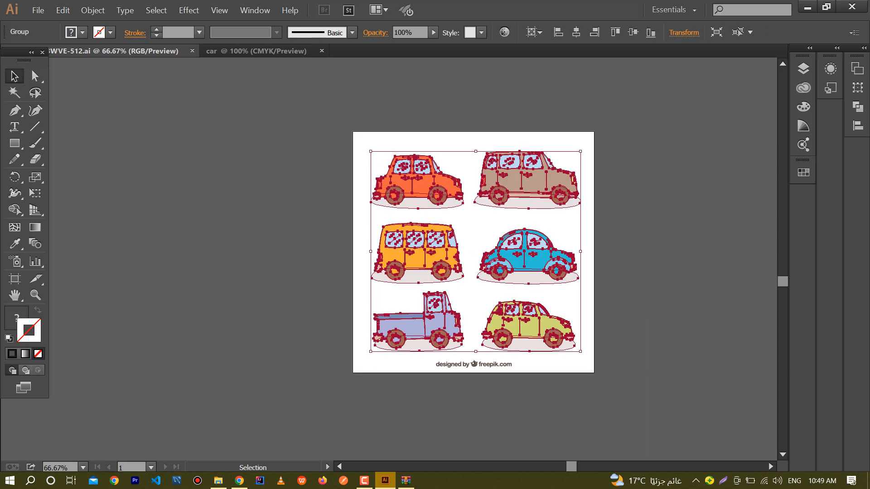
pyautogui.rightClick(508, 174)
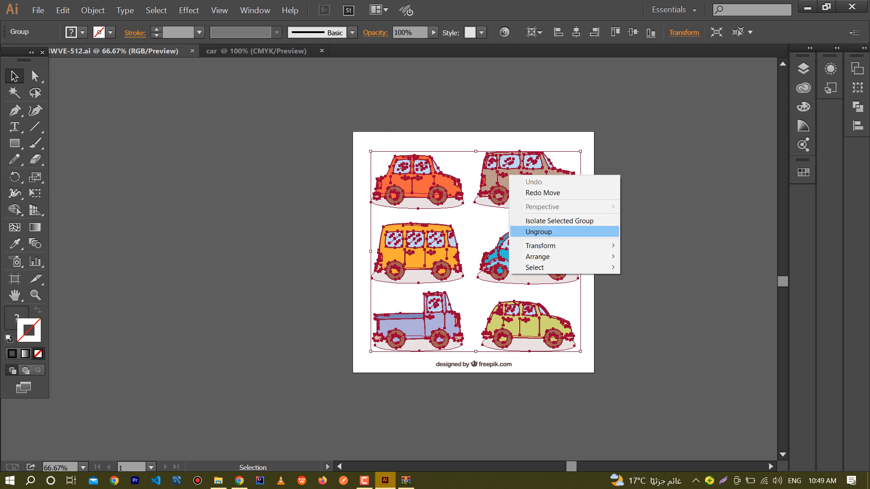
pyautogui.click(542, 231)
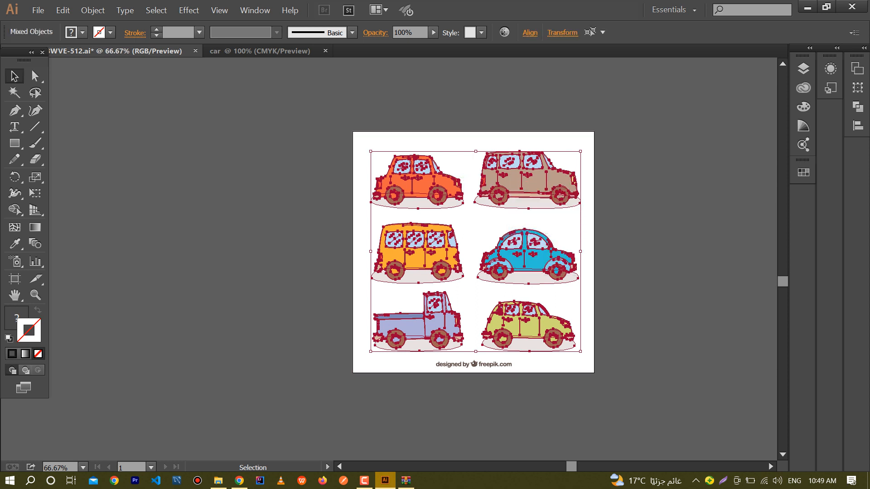
# Check each of the vehicles in turn to see whether it selects separately.
pyautogui.click(634, 217)
pyautogui.click(413, 184)
pyautogui.click(521, 181)
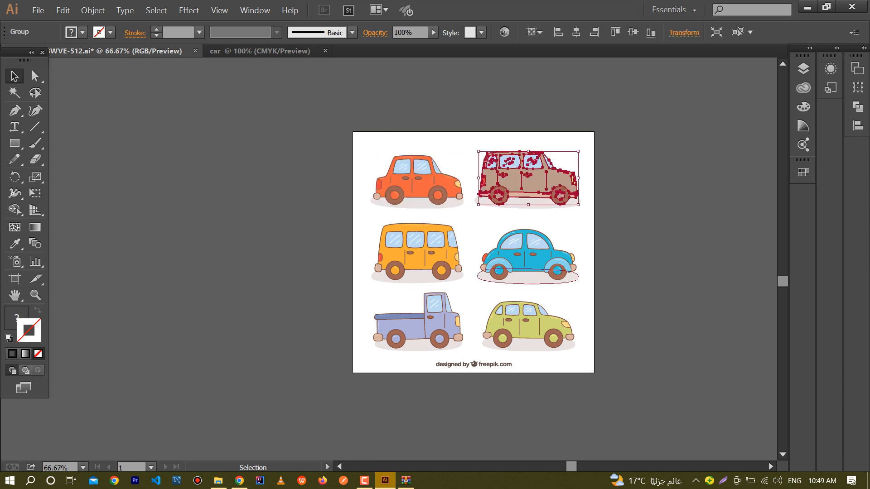
pyautogui.click(528, 254)
pyautogui.click(417, 254)
pyautogui.click(417, 324)
pyautogui.click(528, 327)
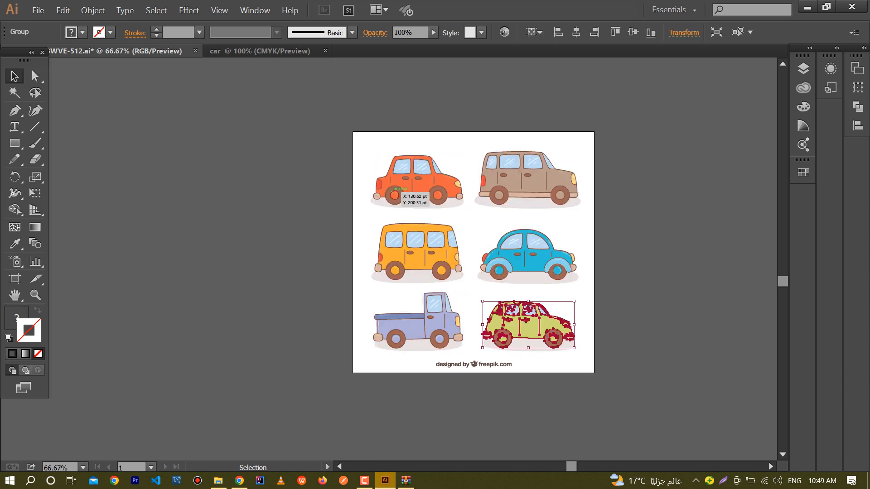
# Copy the orange car from the vehicle sheet and paste it into the "car" document.
pyautogui.click(395, 195)
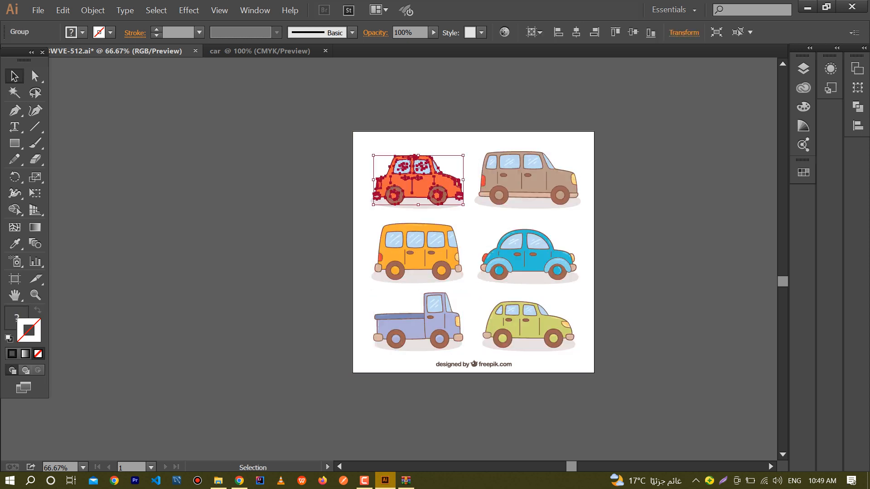
pyautogui.click(269, 51)
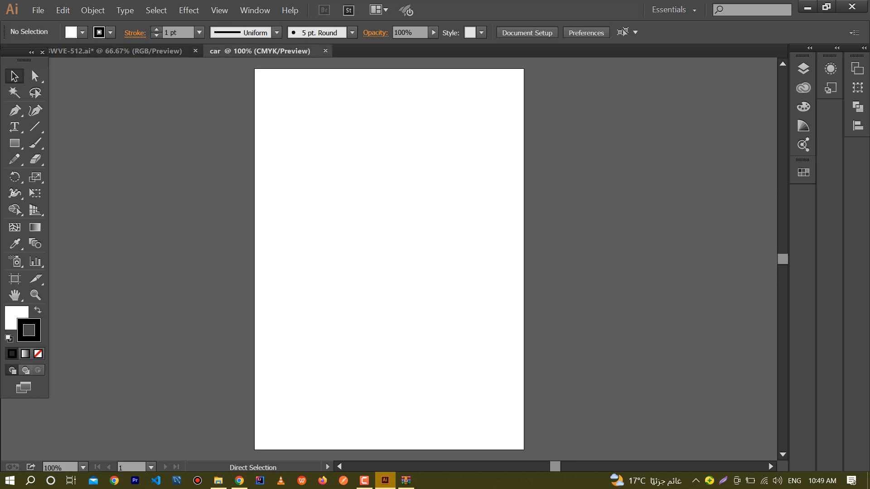
pyautogui.hotkey('ctrl', 'v')
pyautogui.hotkey('ctrl', 'shift', 'a')
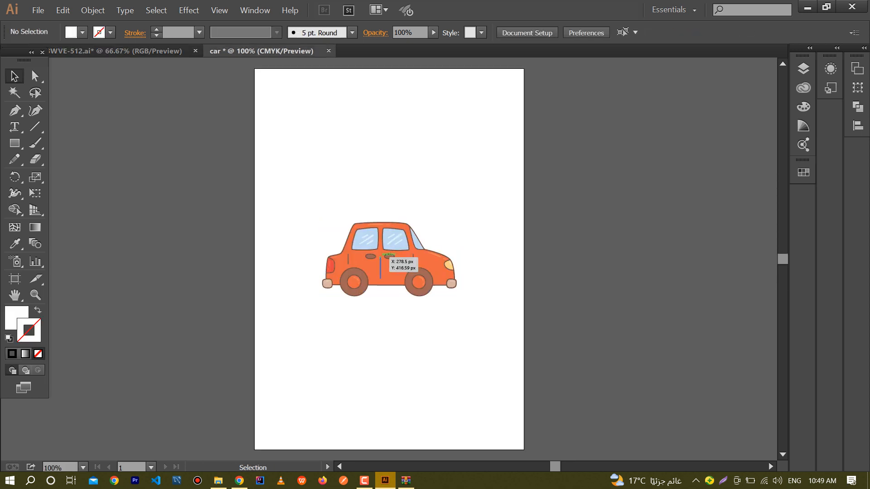
# Select the whole pasted car and check which commands are available for its group.
pyautogui.click(381, 257)
pyautogui.hotkey('ctrl', 'shift', 'a')
pyautogui.moveTo(503, 207); pyautogui.dragTo(321, 305)
pyautogui.hotkey('ctrl', 'shift', 'a')
pyautogui.hotkey('ctrl', 'a')
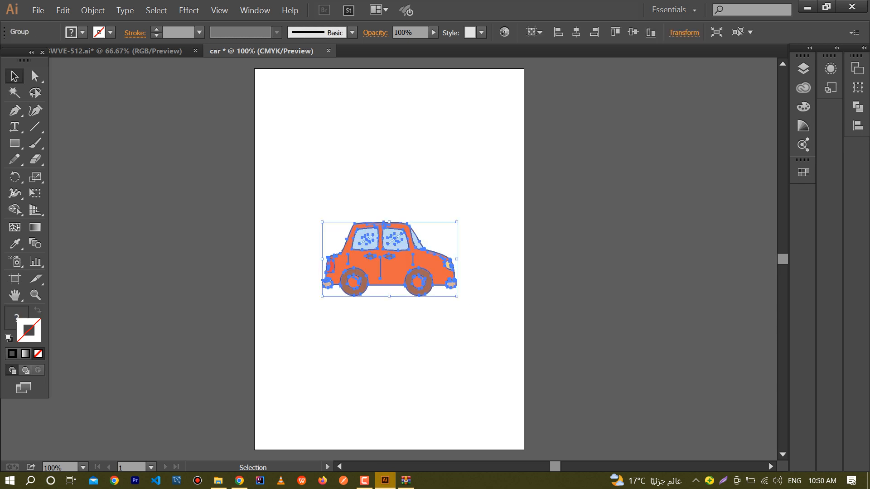
pyautogui.hotkey('ctrl', 'shift', 'a')
pyautogui.rightClick(373, 268)
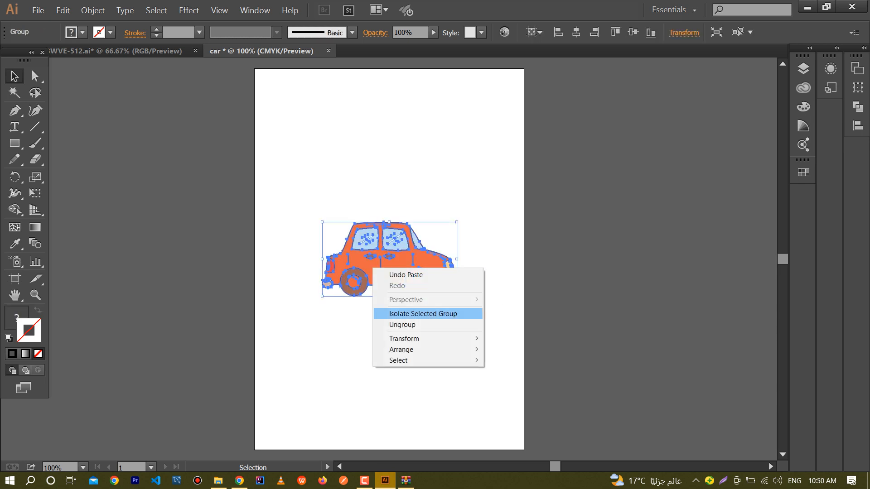
pyautogui.click(492, 208)
pyautogui.hotkey('ctrl', 'a')
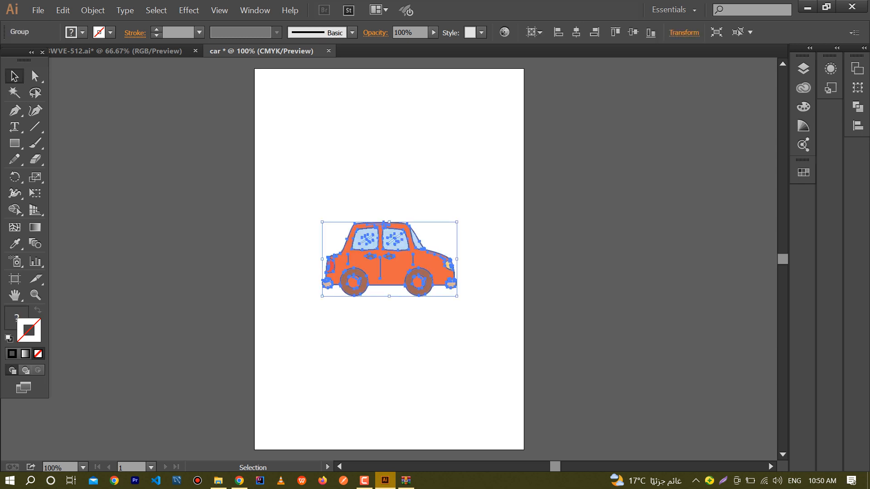
# Examine how the car's group and its individual paths are nested inside Layer 1.
pyautogui.click(803, 69)
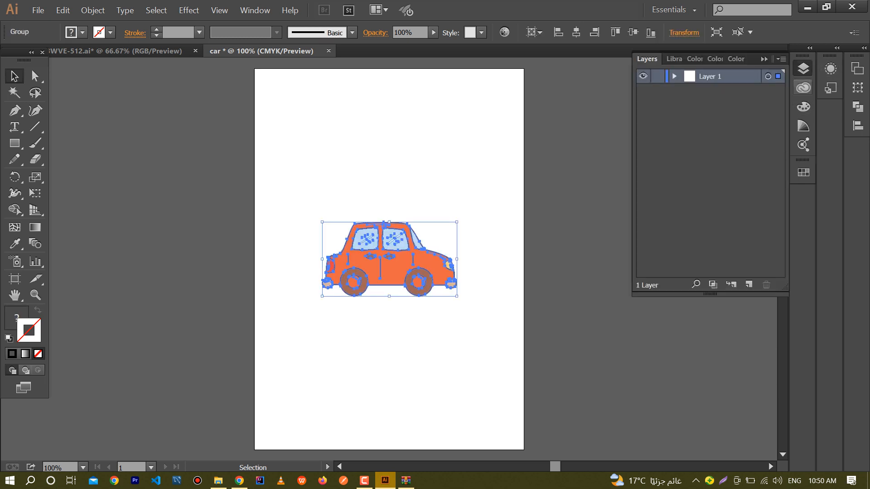
pyautogui.click(674, 76)
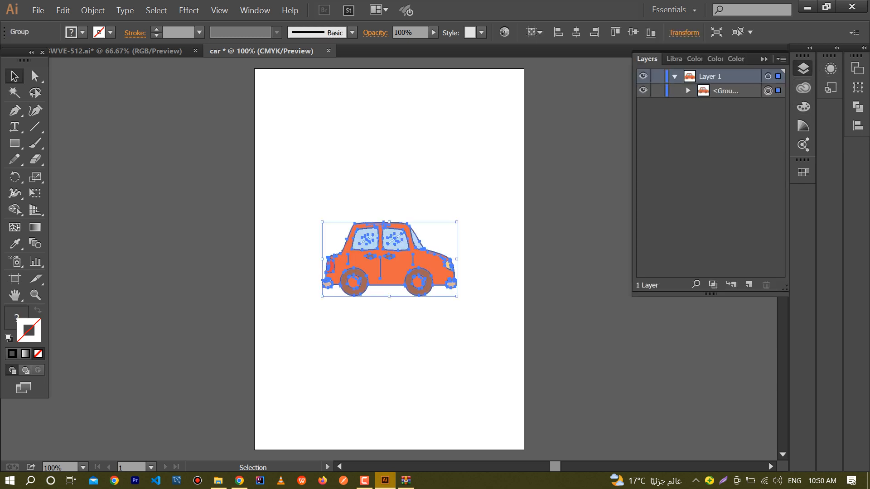
pyautogui.click(688, 90)
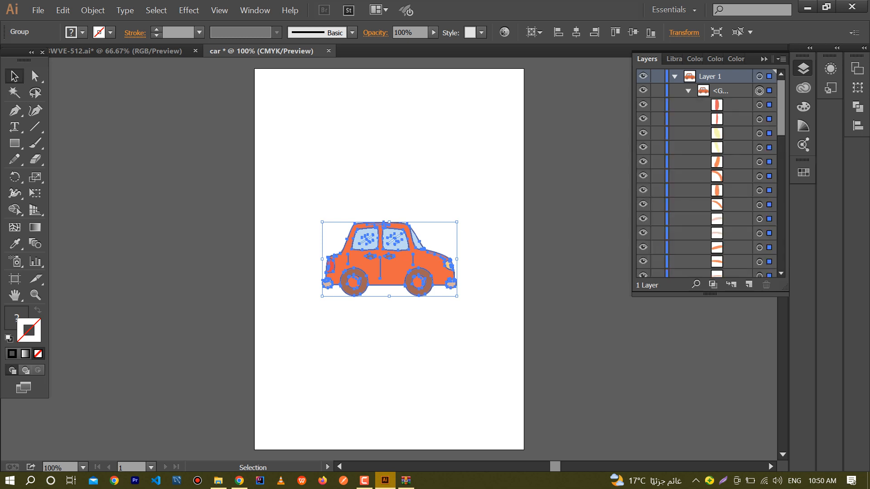
pyautogui.scroll(-9, 710, 177)
pyautogui.scroll(9, 710, 177)
pyautogui.click(688, 91)
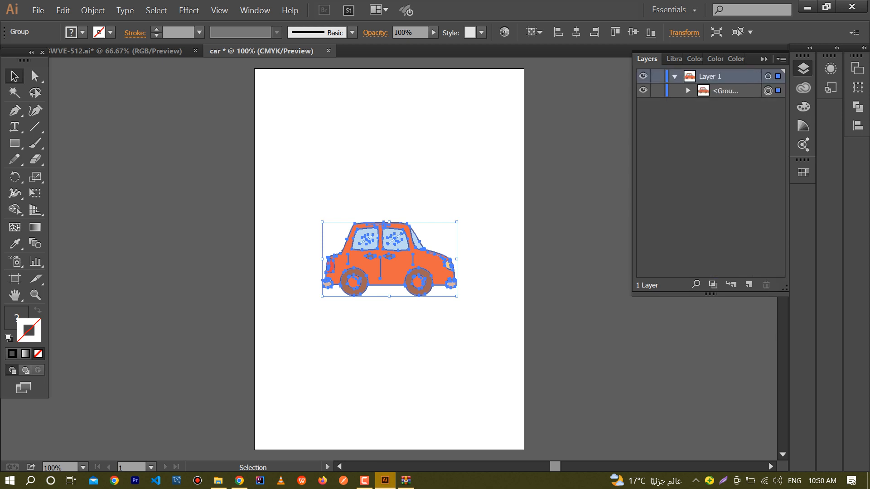
pyautogui.click(674, 76)
pyautogui.click(576, 150)
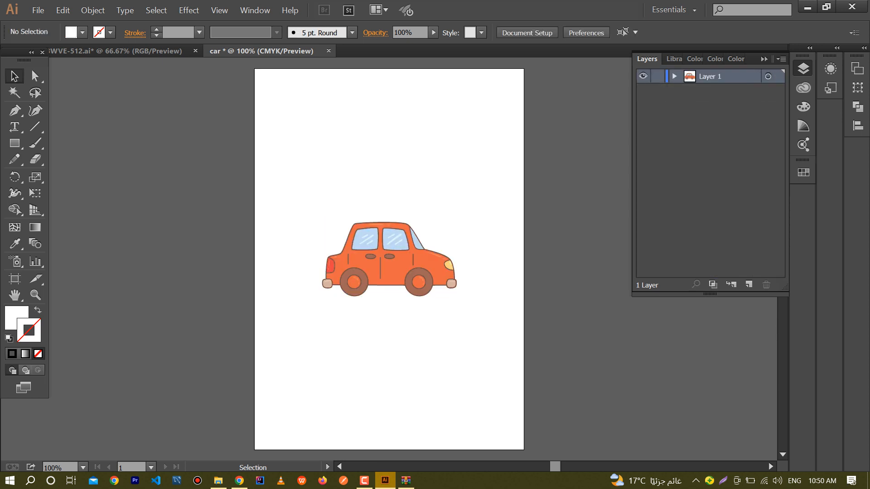
pyautogui.click(764, 59)
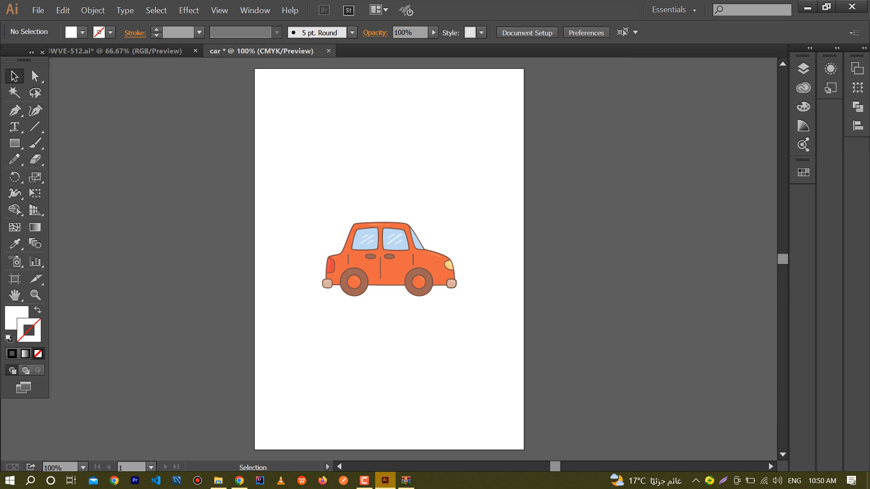
# Check whether a selection frame over the car, and over its front wheel alone, picks out individual parts.
pyautogui.moveTo(500, 211); pyautogui.dragTo(338, 297)
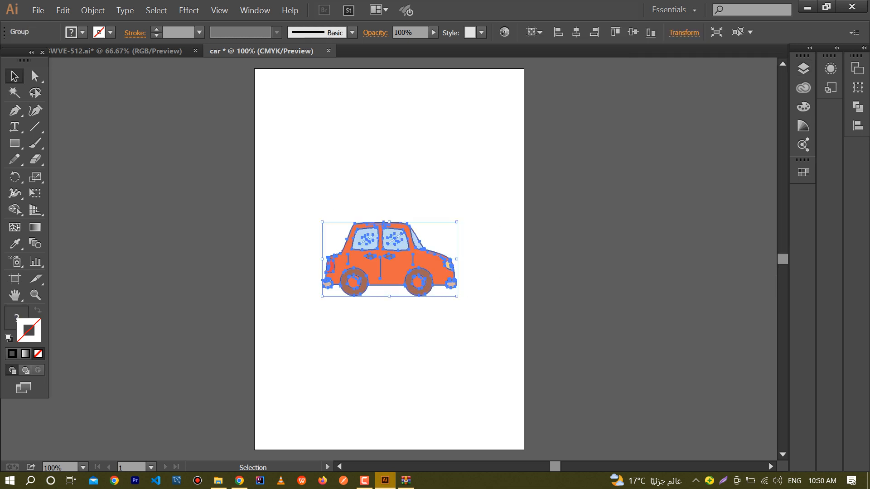
pyautogui.click(337, 321)
pyautogui.click(385, 272)
pyautogui.click(485, 216)
pyautogui.moveTo(486, 216); pyautogui.dragTo(303, 300)
pyautogui.hotkey('ctrl', 'shift', 'a')
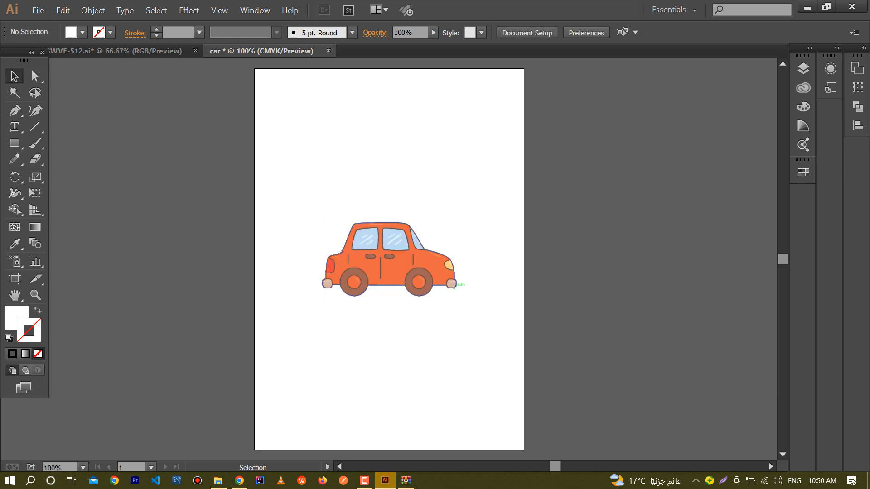
pyautogui.hotkey('ctrl', '=')
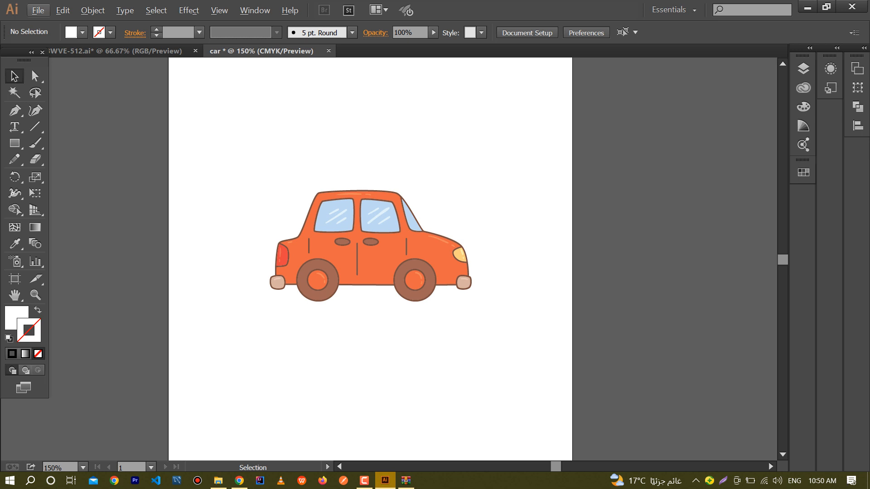
pyautogui.hotkey('ctrl', '=')
pyautogui.moveTo(445, 330); pyautogui.dragTo(388, 301)
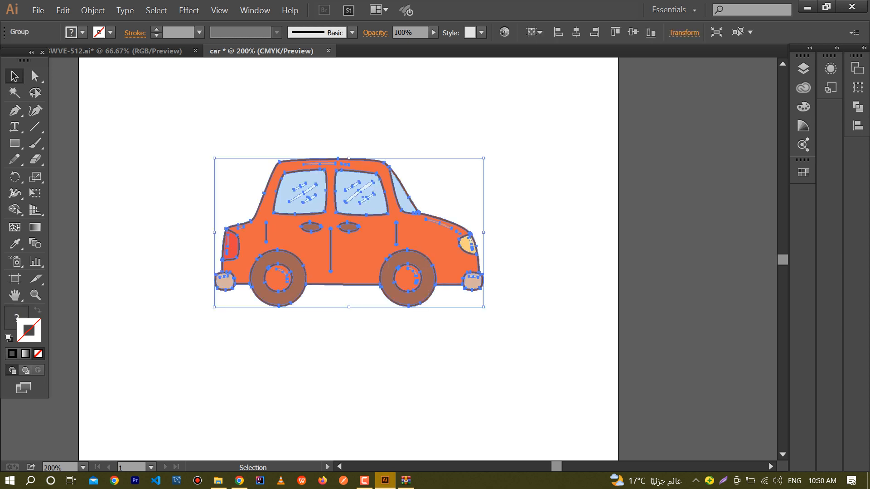
pyautogui.hotkey('ctrl', 'shift', 'a')
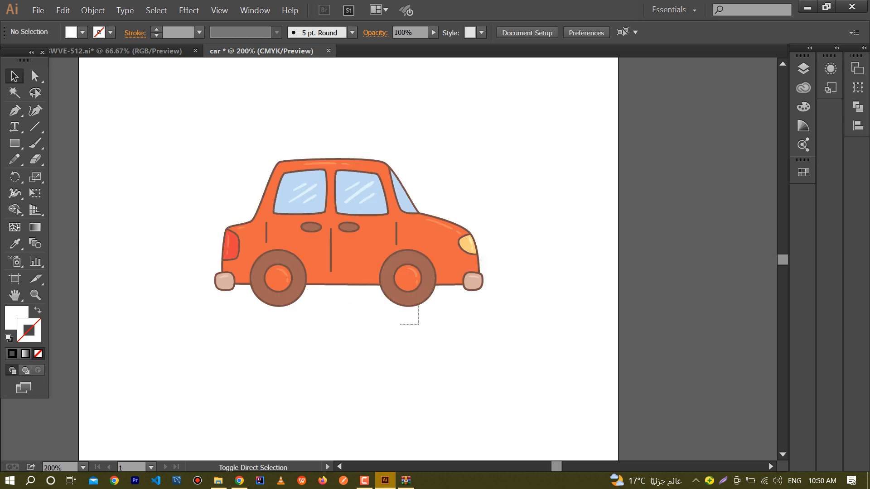
# Try to isolate the front wheel by directly selecting its anchor points and deleting them, undo the deletion and reselect the points.
pyautogui.moveTo(396, 269); pyautogui.dragTo(396, 268)
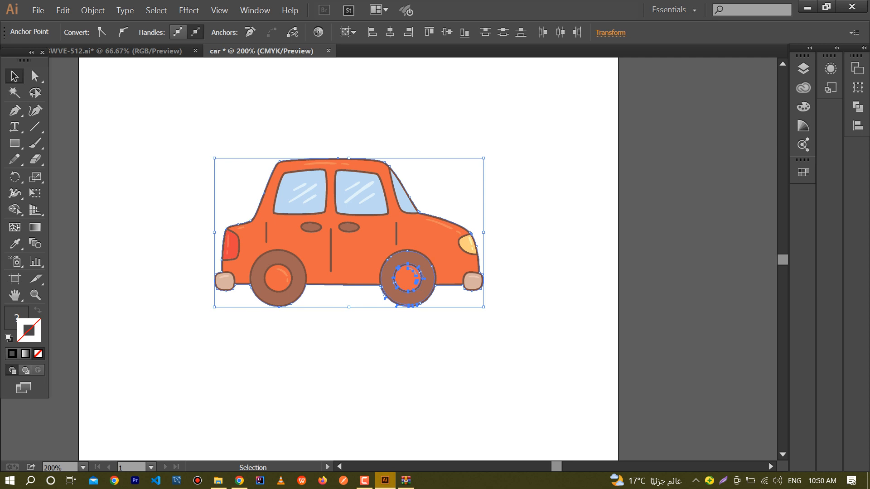
pyautogui.press('a')
pyautogui.press('Delete')
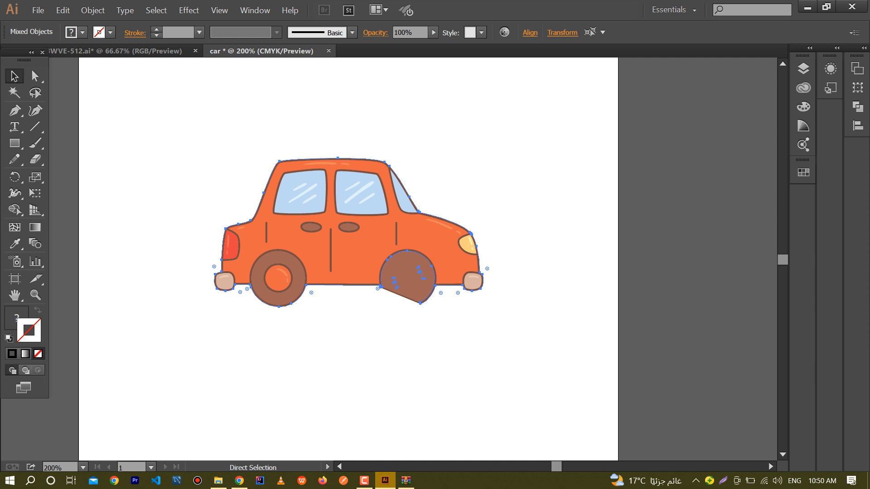
pyautogui.hotkey('ctrl', 'z')
pyautogui.press('v')
pyautogui.hotkey('ctrl', 'shift', 'a')
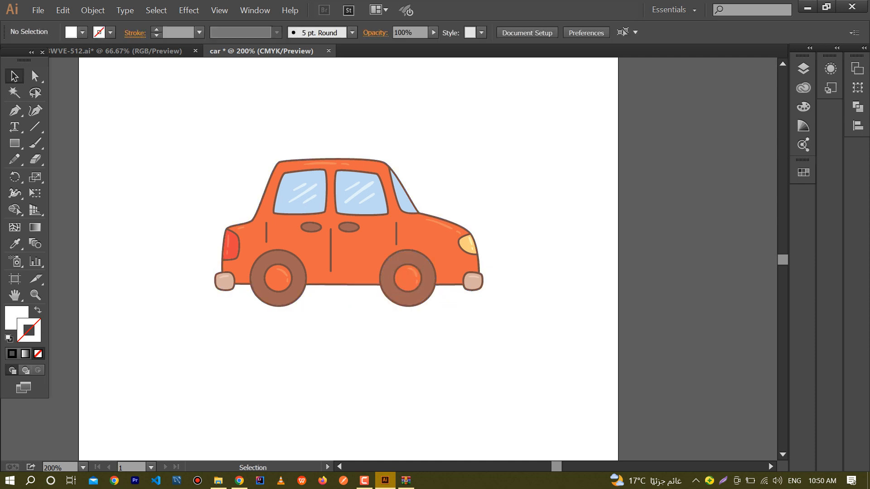
pyautogui.moveTo(422, 325); pyautogui.dragTo(392, 263)
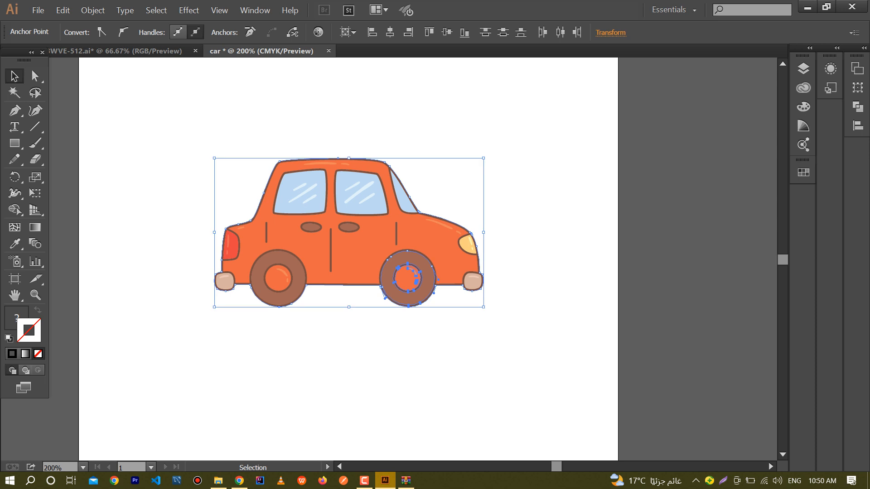
pyautogui.hotkey('ctrl', 'shift', 'a')
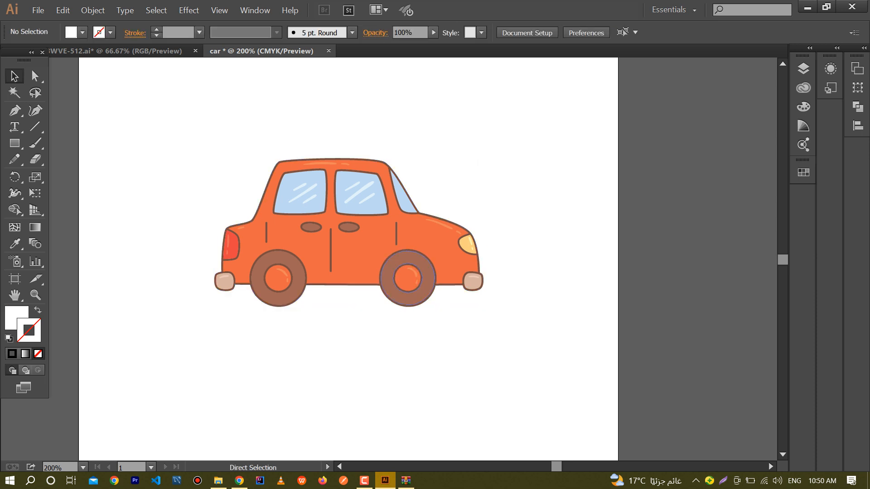
# Move the grouped car around the artboard and bring it back near its starting place.
pyautogui.moveTo(349, 232); pyautogui.dragTo(367, 259)
pyautogui.moveTo(440, 319); pyautogui.dragTo(548, 319)
pyautogui.hotkey('ctrl', 'z')
pyautogui.click(548, 319)
pyautogui.moveTo(394, 318); pyautogui.dragTo(485, 357)
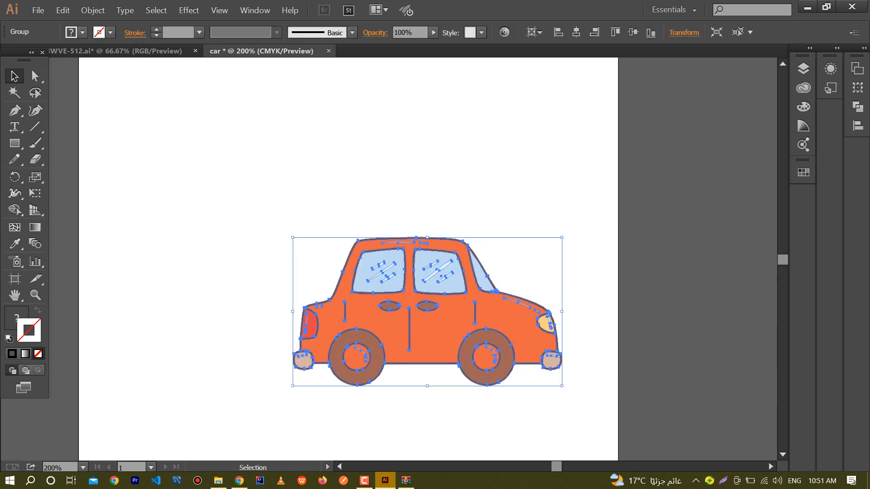
pyautogui.moveTo(444, 323); pyautogui.dragTo(364, 235)
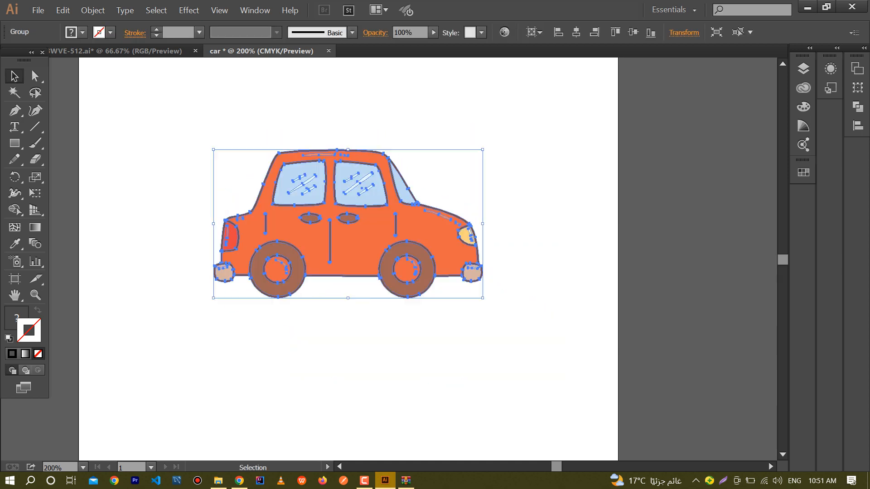
pyautogui.hotkey('ctrl', 'shift', 'a')
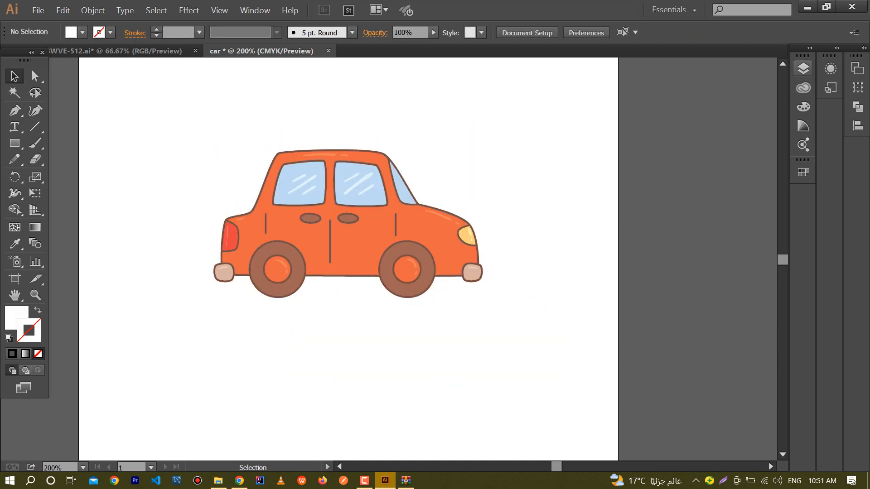
# Release the contents of Layer 1 to layers using the Sequence option.
pyautogui.click(803, 68)
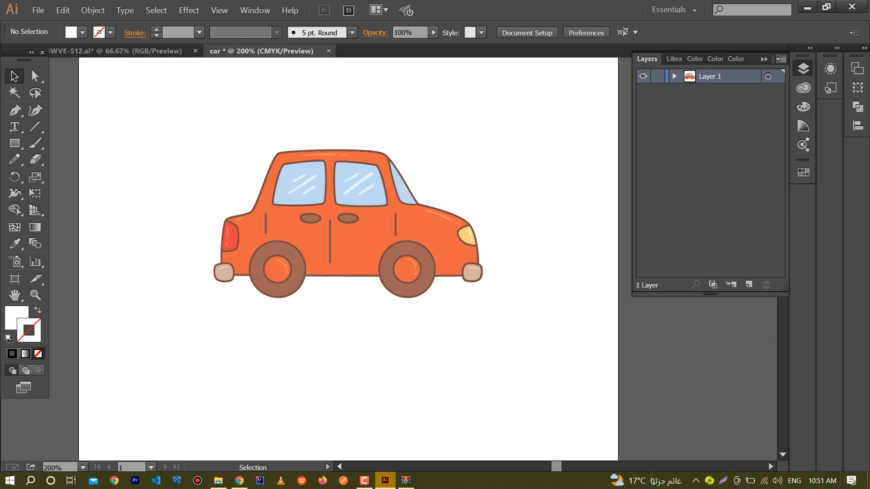
pyautogui.click(781, 59)
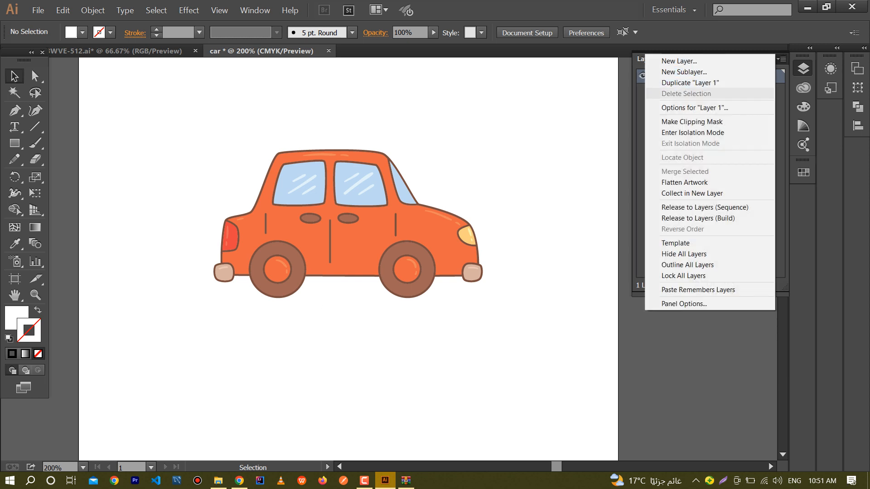
pyautogui.press('Escape')
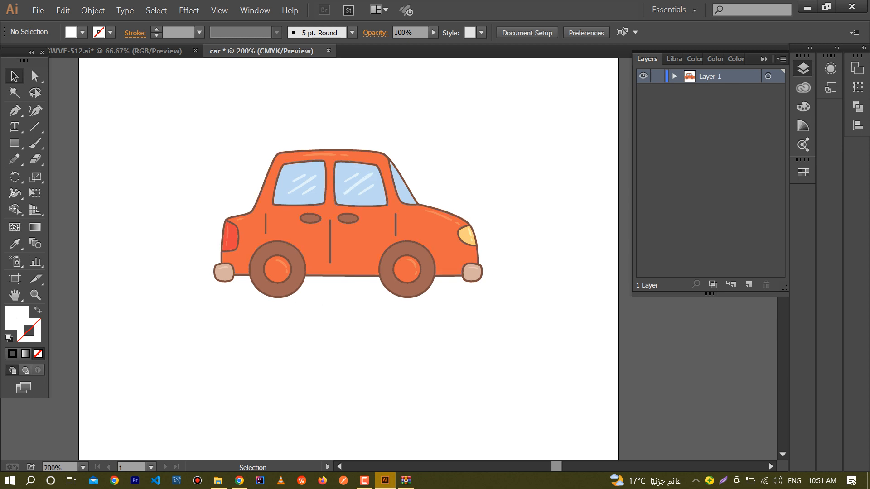
pyautogui.click(781, 59)
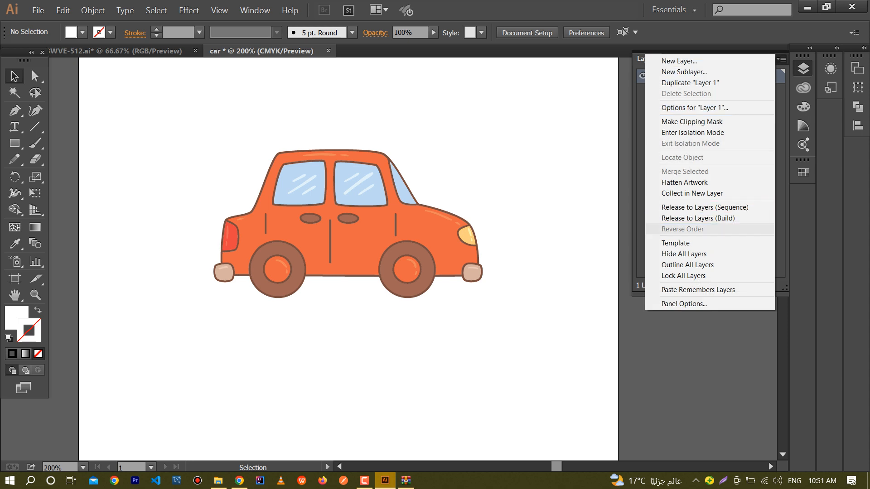
pyautogui.click(704, 207)
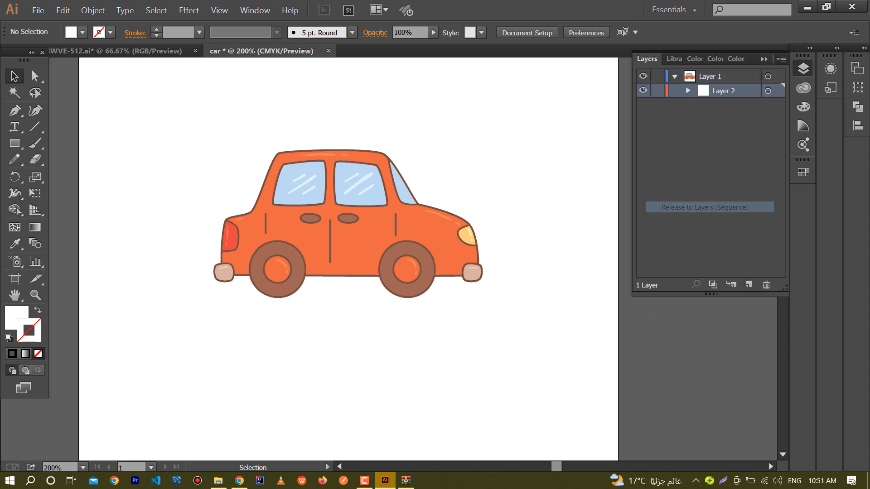
# Release the car's group inside Layer 2 to layers in sequence, giving every car part its own layer.
pyautogui.click(688, 91)
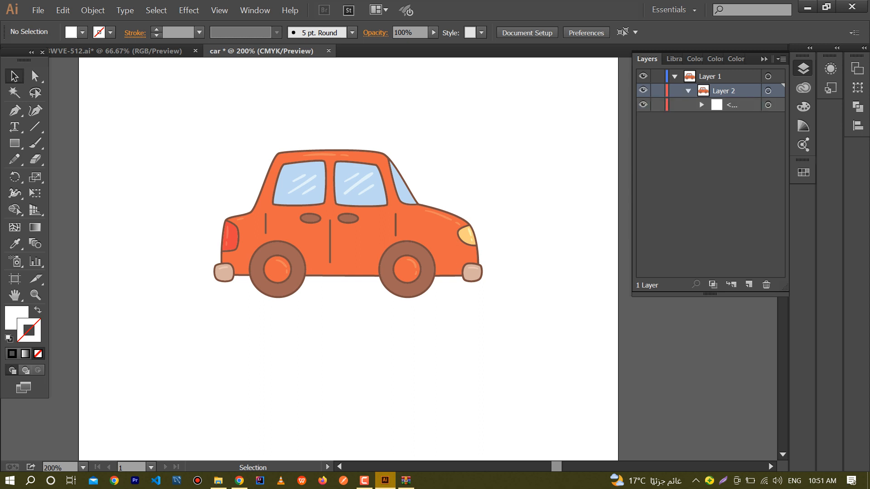
pyautogui.click(701, 105)
pyautogui.click(724, 105)
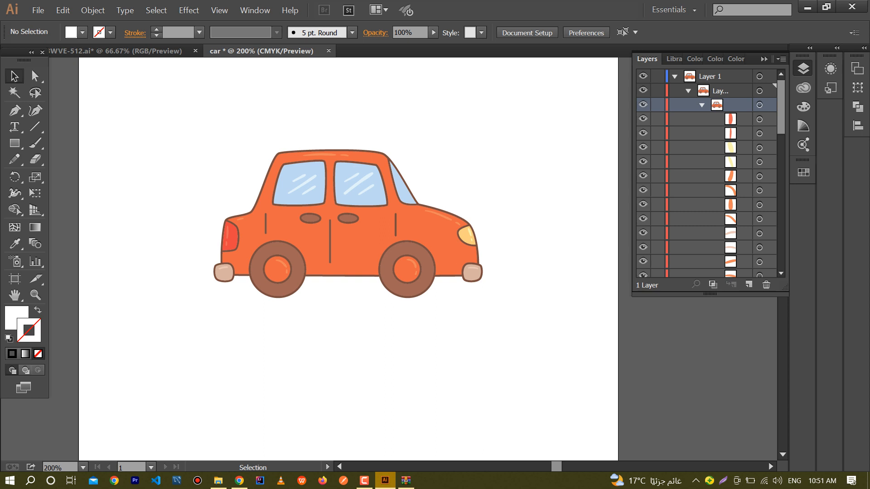
pyautogui.click(782, 59)
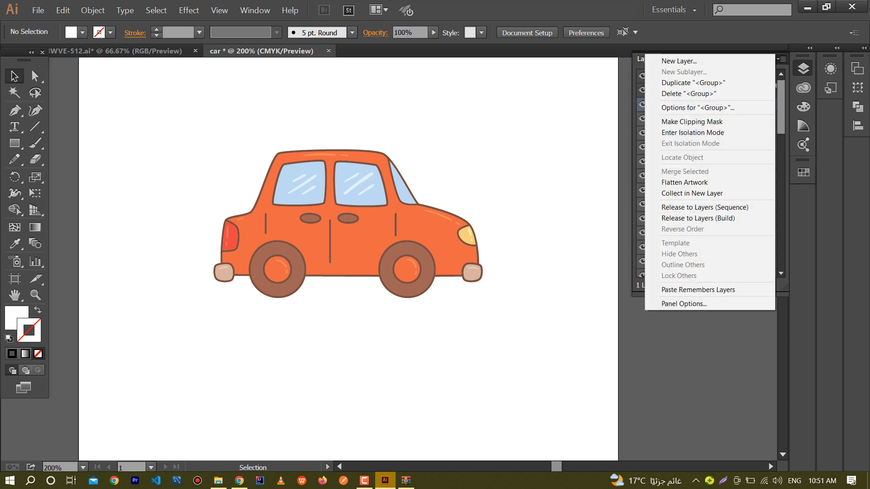
pyautogui.click(704, 207)
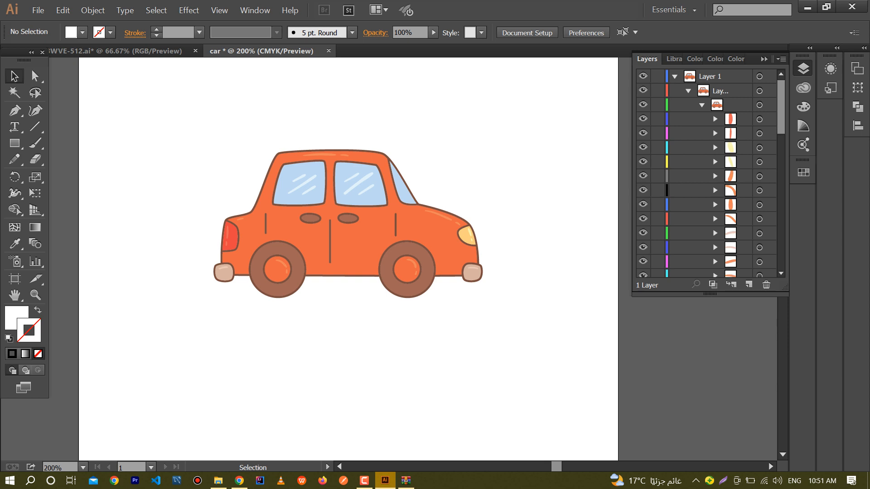
# Collapse Layer 2 and Layer 1, and add a new empty top-level layer above Layer 1.
pyautogui.click(688, 91)
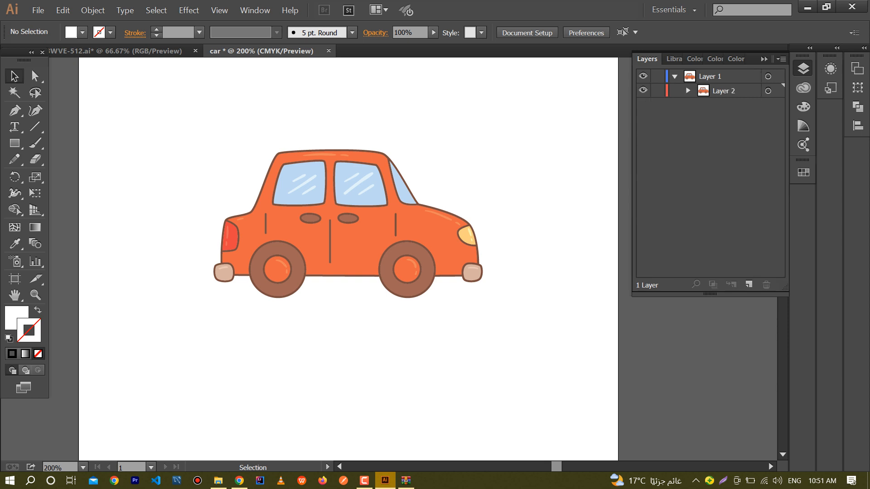
pyautogui.click(675, 77)
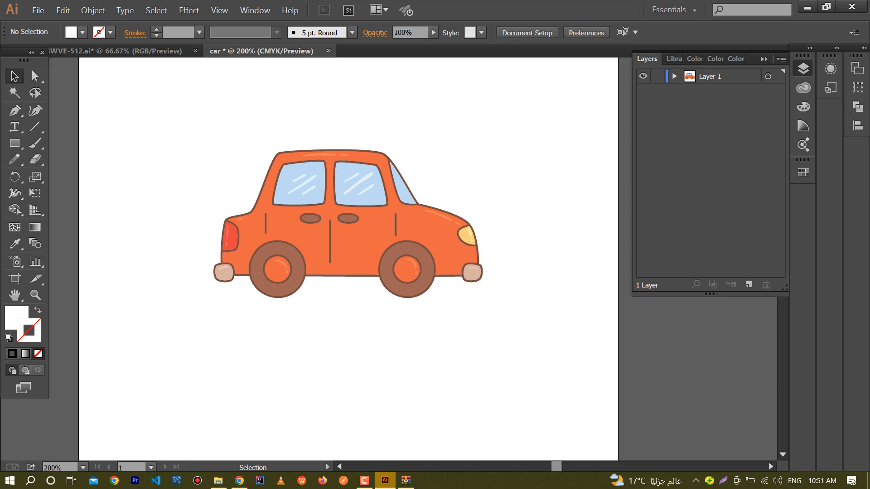
pyautogui.click(749, 284)
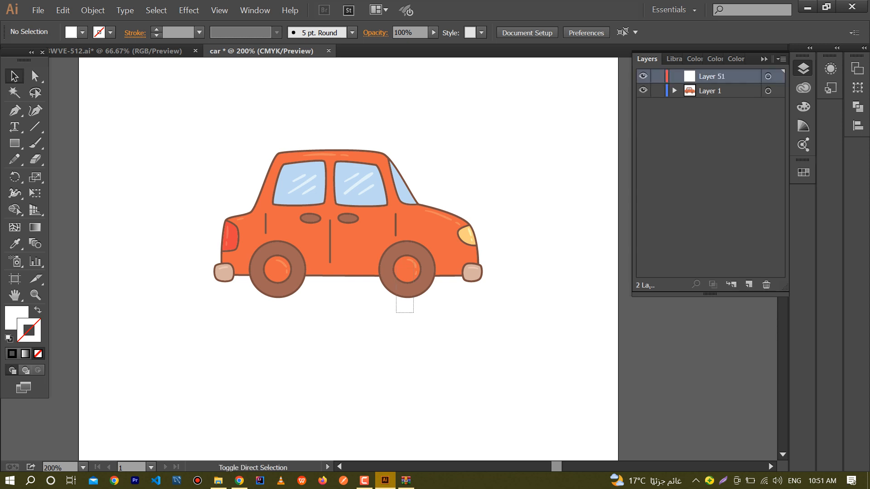
# Try to cut the front wheel out of the car by selecting the anchor points around it.
pyautogui.keyDown('ctrl'); pyautogui.click(397, 297); pyautogui.keyUp('ctrl')
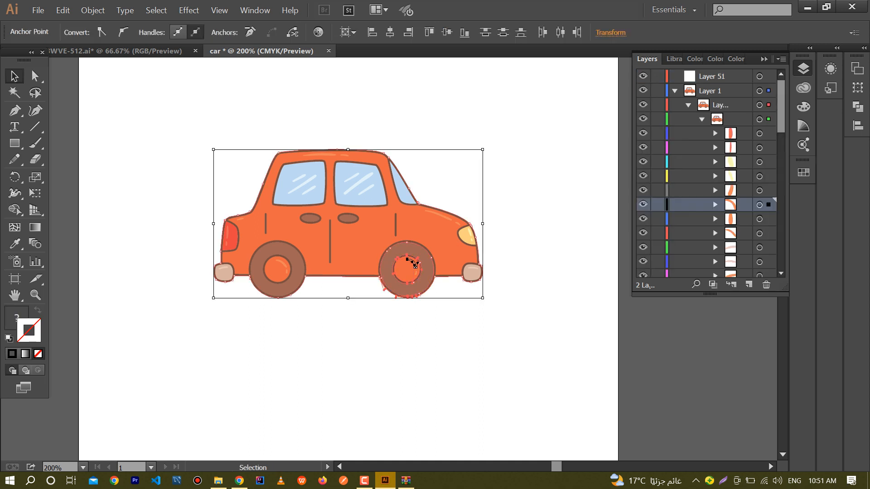
pyautogui.hotkey('ctrl', 'shift', 'a')
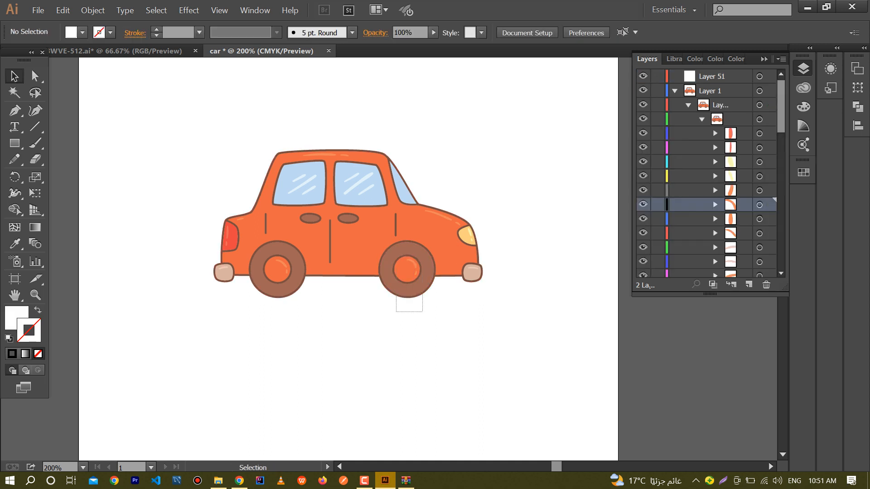
pyautogui.keyDown('ctrl'); pyautogui.click(408, 259); pyautogui.keyUp('ctrl')
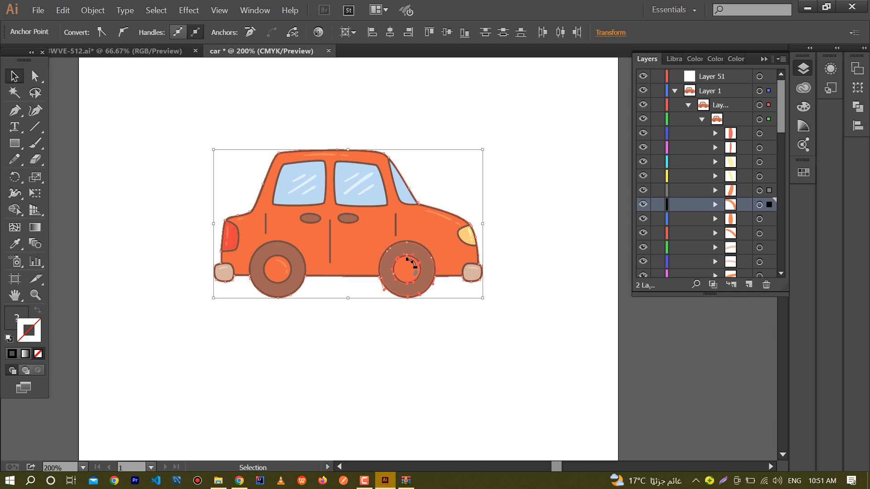
pyautogui.hotkey('ctrl', 'x')
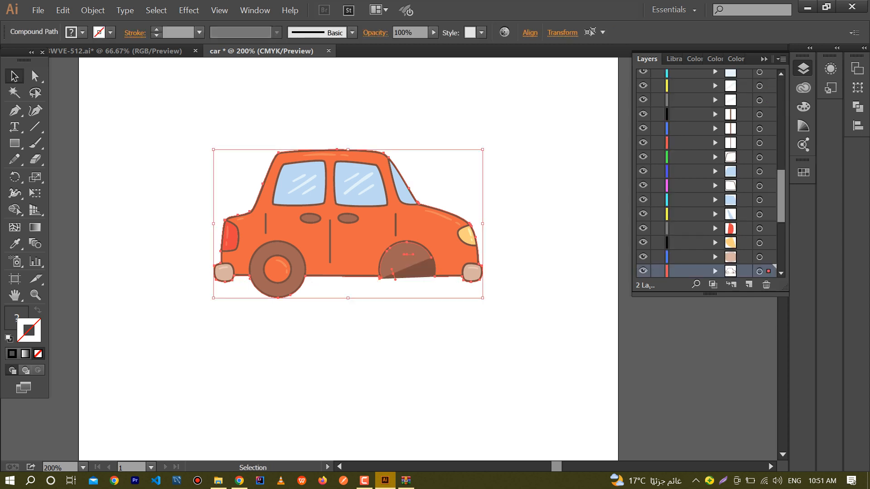
# Make Layer 51 the active layer and try to paste the cut front-wheel pieces into it.
pyautogui.scroll(10, 707, 172)
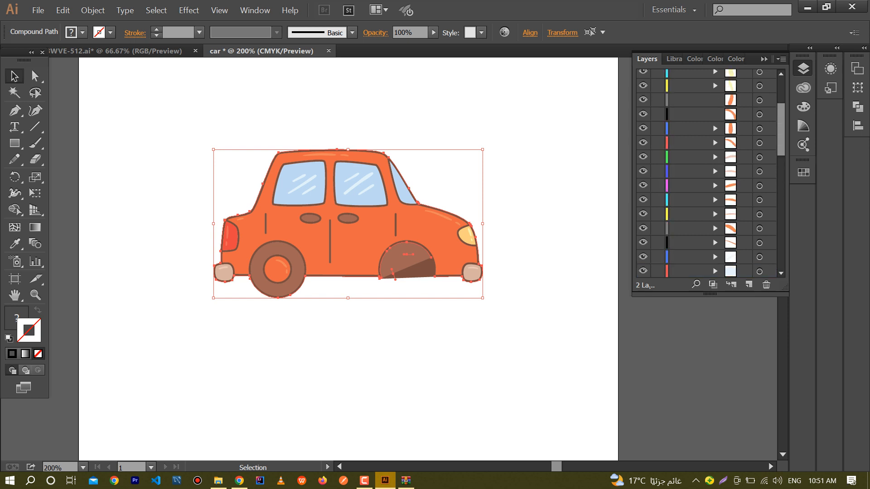
pyautogui.click(717, 77)
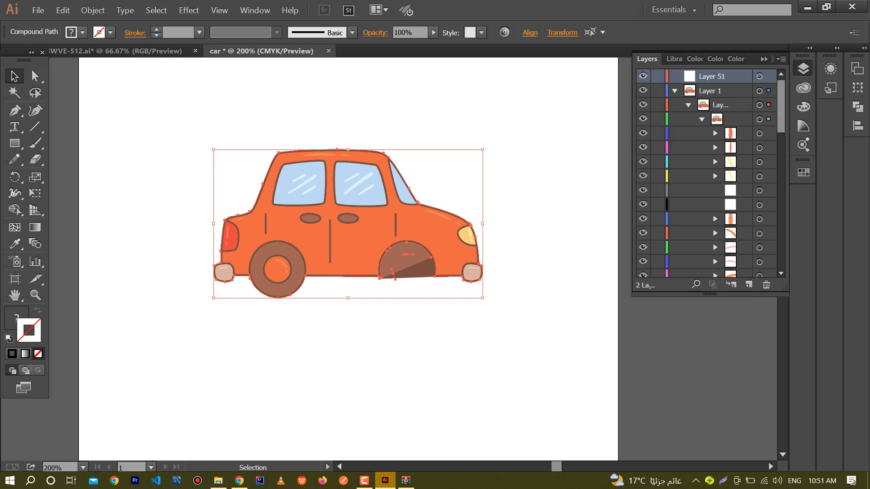
pyautogui.click(675, 91)
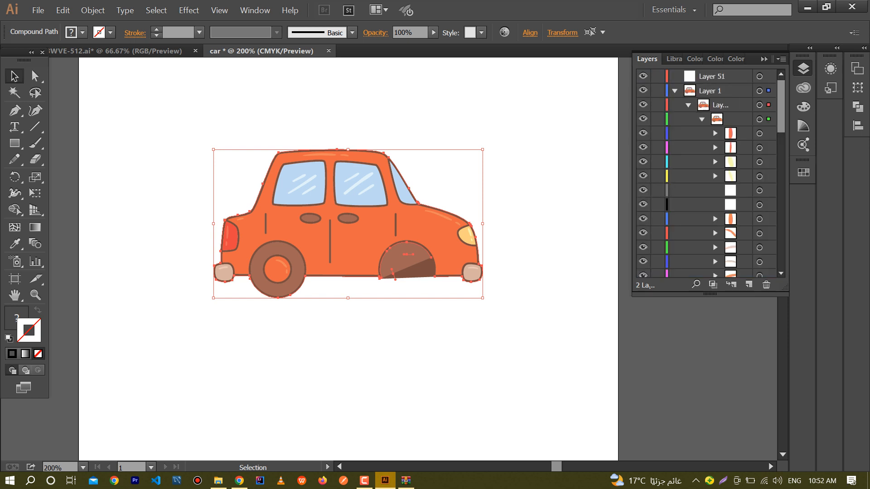
pyautogui.click(675, 90)
pyautogui.click(717, 76)
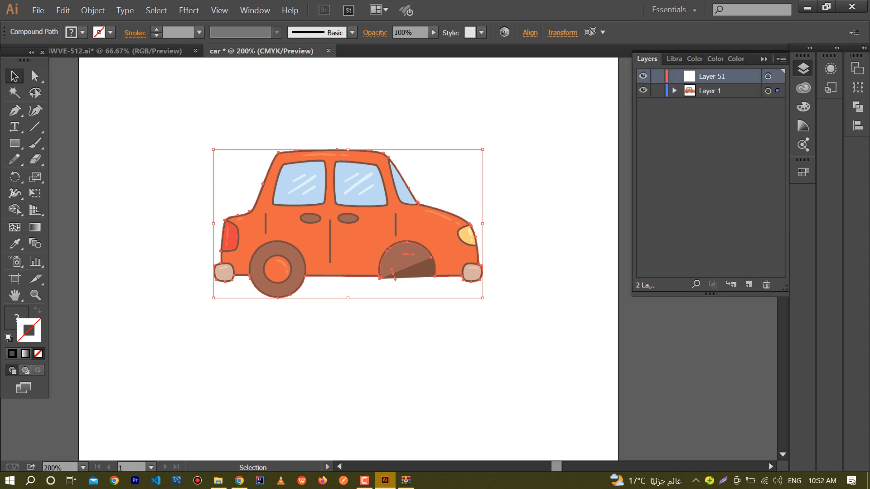
pyautogui.hotkey('ctrl', 'z')
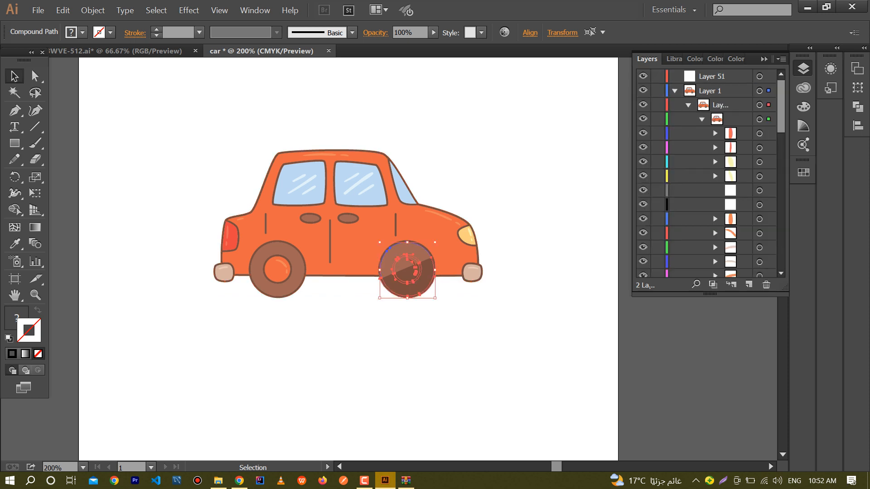
pyautogui.click(430, 324)
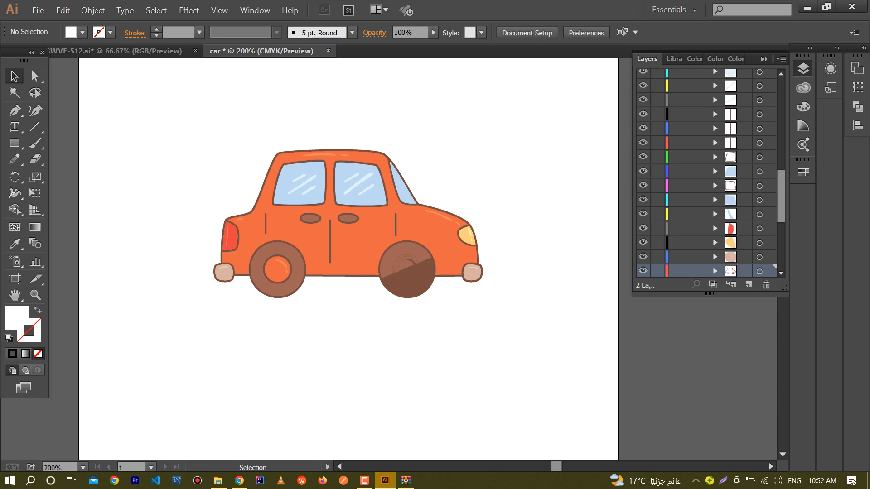
pyautogui.click(414, 295)
pyautogui.hotkey('ctrl', 'shift', 'a')
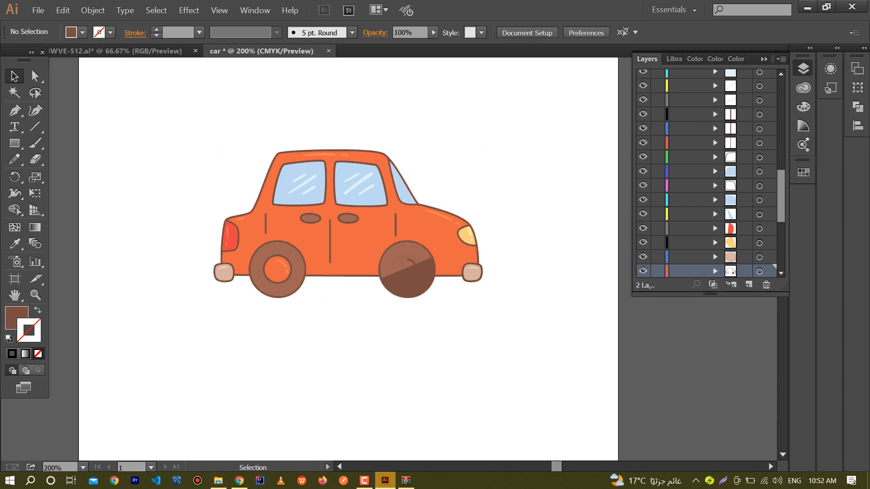
# Undo the wheel cut and paste, and try to select the front wheel's parts without the rest of the car.
pyautogui.moveTo(385, 480)
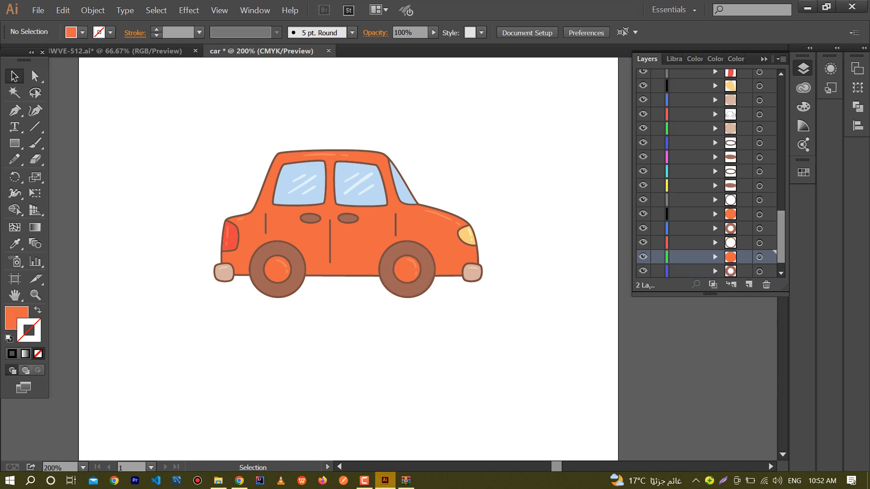
pyautogui.scroll(1, 348, 229)
pyautogui.scroll(-1, 348, 229)
pyautogui.moveTo(415, 329); pyautogui.dragTo(400, 298)
pyautogui.click(446, 329)
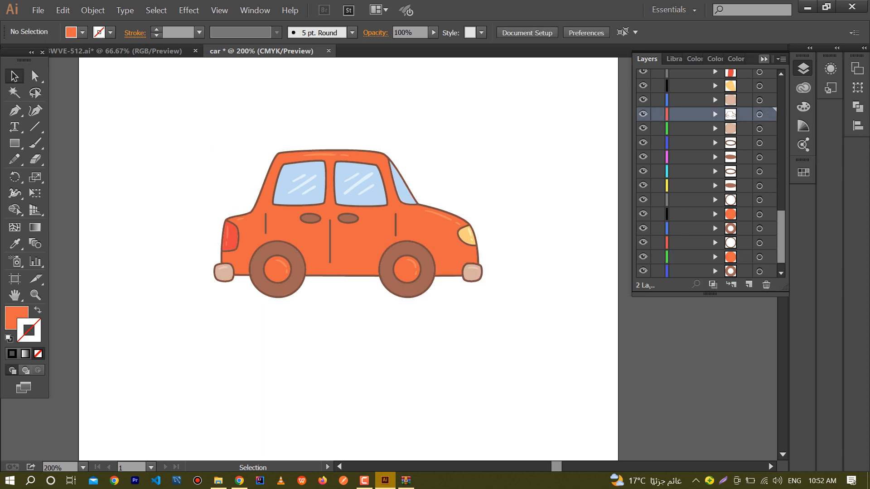
pyautogui.click(764, 59)
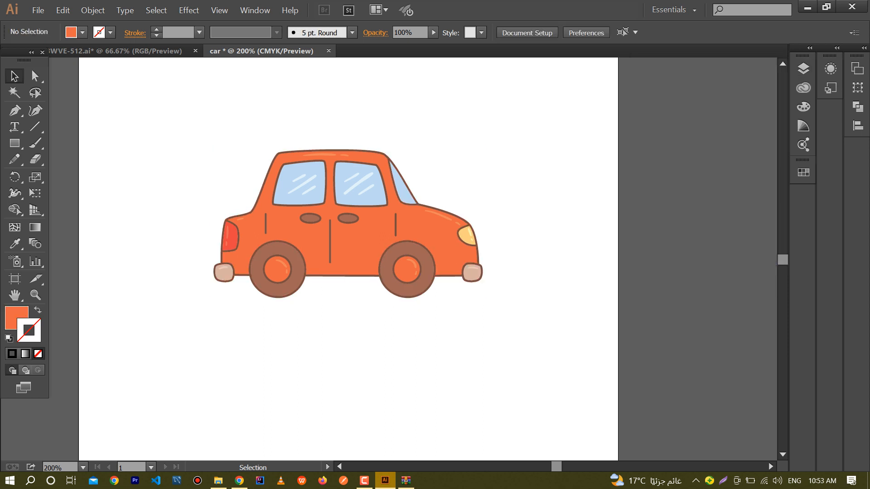
pyautogui.click(424, 292)
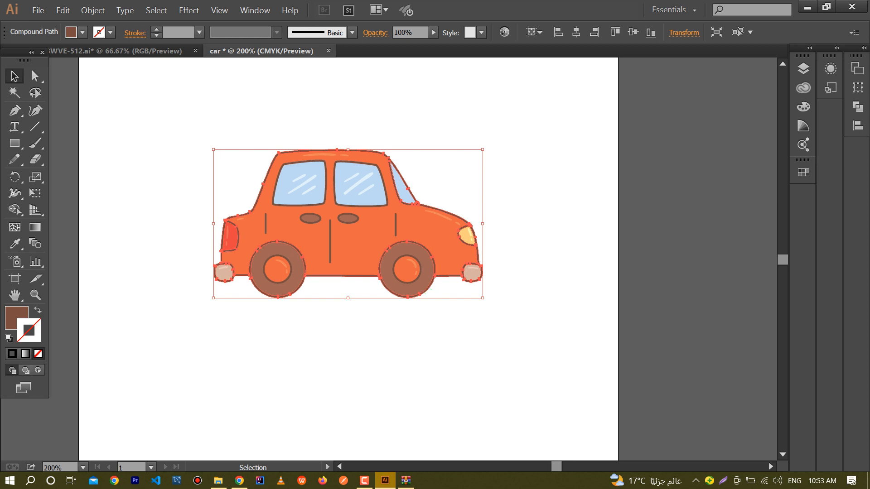
pyautogui.click(423, 320)
pyautogui.moveTo(423, 320); pyautogui.dragTo(401, 275)
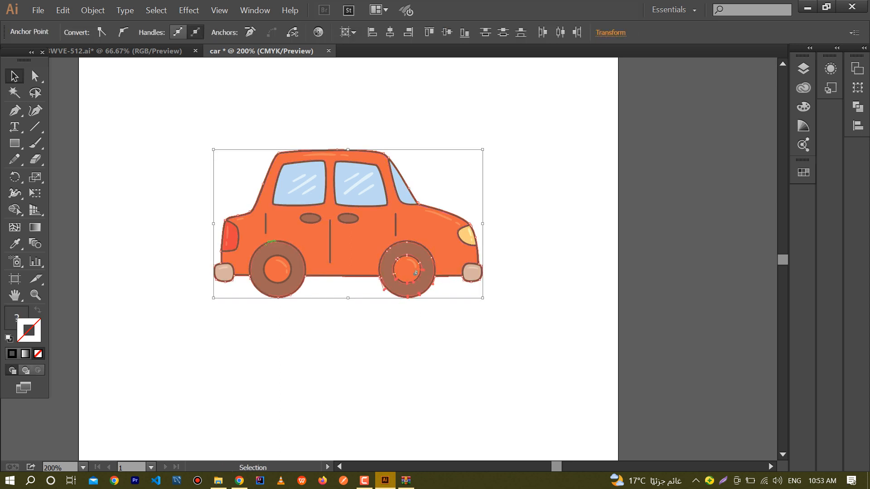
pyautogui.click(453, 175)
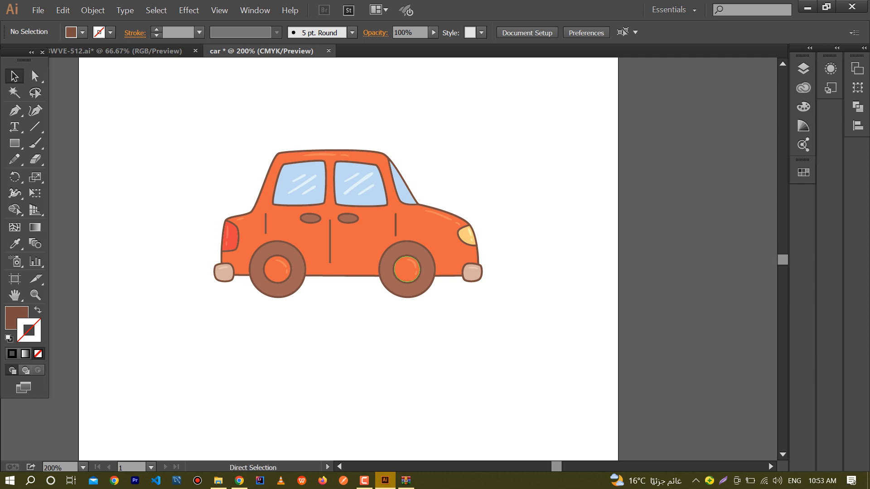
# Move the front wheel's orange hub and brown tyre ring about 81 px straight down, below the car, keeping them concentric.
pyautogui.moveTo(407, 269); pyautogui.dragTo(407, 343)
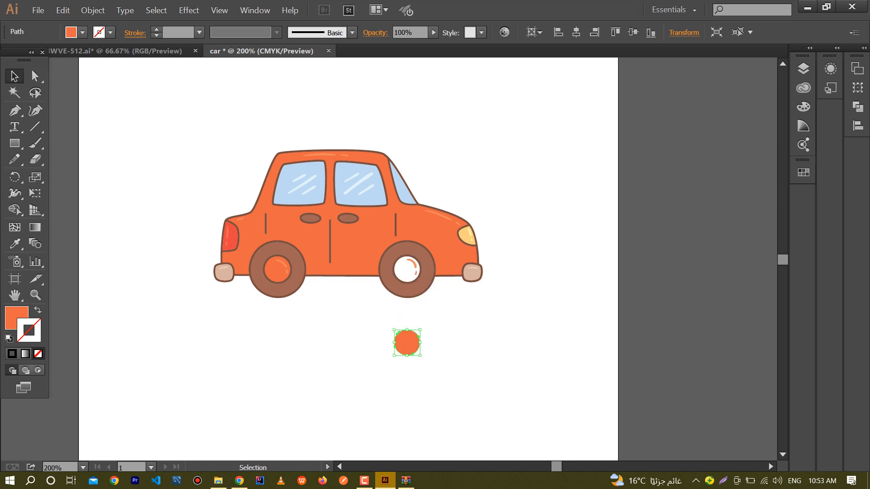
pyautogui.press('ctrl')
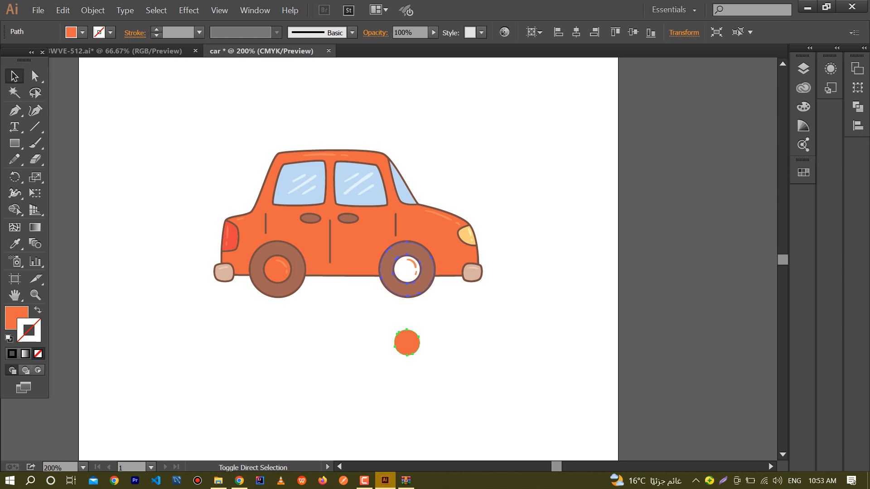
pyautogui.keyDown('shift'); pyautogui.click(407, 294); pyautogui.keyUp('shift')
pyautogui.moveTo(407, 298); pyautogui.dragTo(406, 373)
pyautogui.hotkey('ctrl', 'z')
pyautogui.click(407, 373)
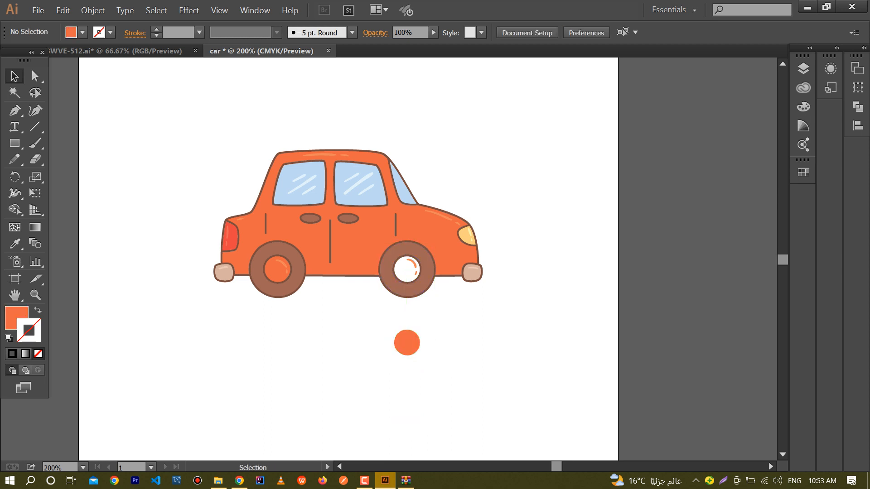
pyautogui.keyDown('ctrl'); pyautogui.keyDown('shift'); pyautogui.click(407, 291); pyautogui.keyUp('shift'); pyautogui.keyUp('ctrl')
pyautogui.moveTo(406, 291); pyautogui.dragTo(417, 355)
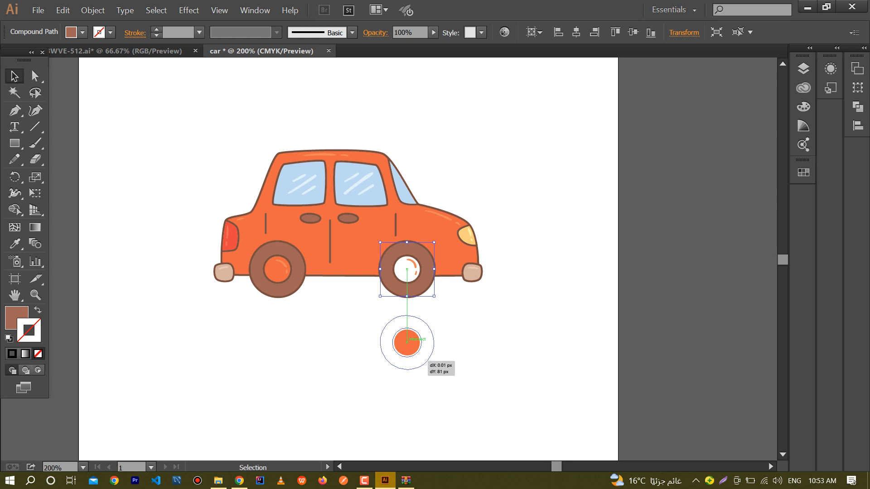
pyautogui.click(458, 356)
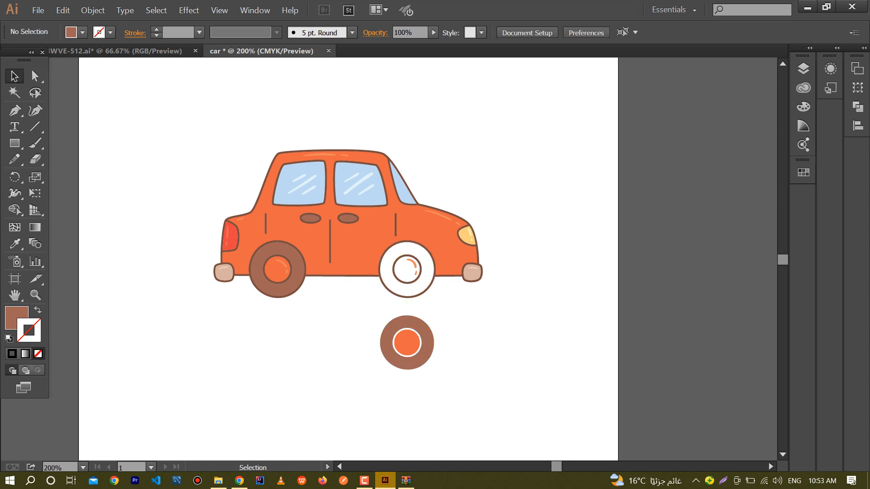
# Move the front hub's dark outline ring down onto the separated wheel, around the orange hub.
pyautogui.click(416, 272)
pyautogui.hotkey('ctrl', 'shift', 'a')
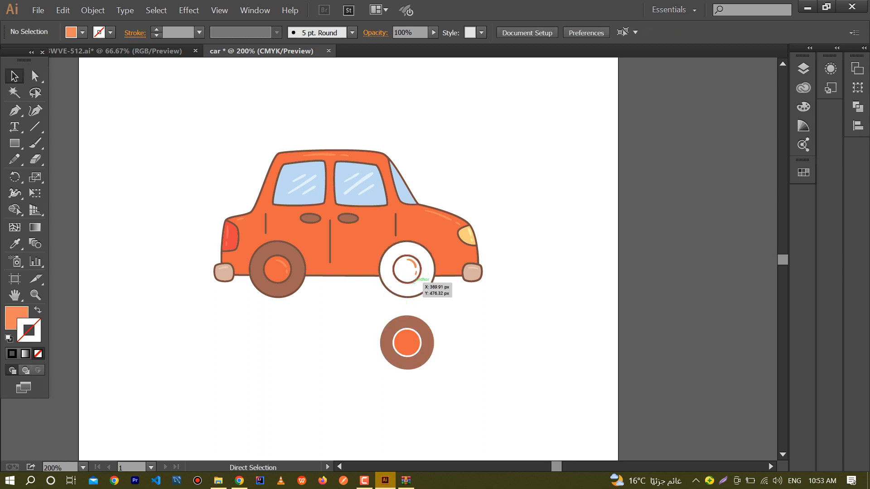
pyautogui.moveTo(412, 281); pyautogui.dragTo(413, 345)
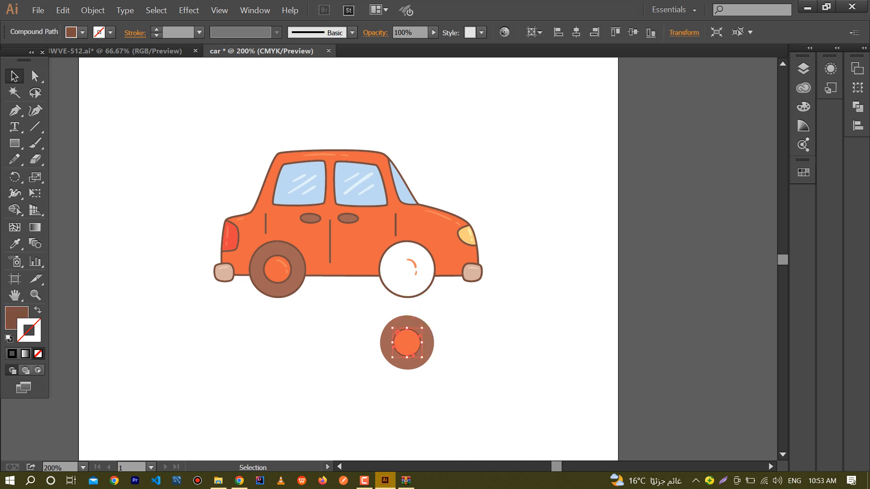
pyautogui.hotkey('ctrl', 'shift', 'a')
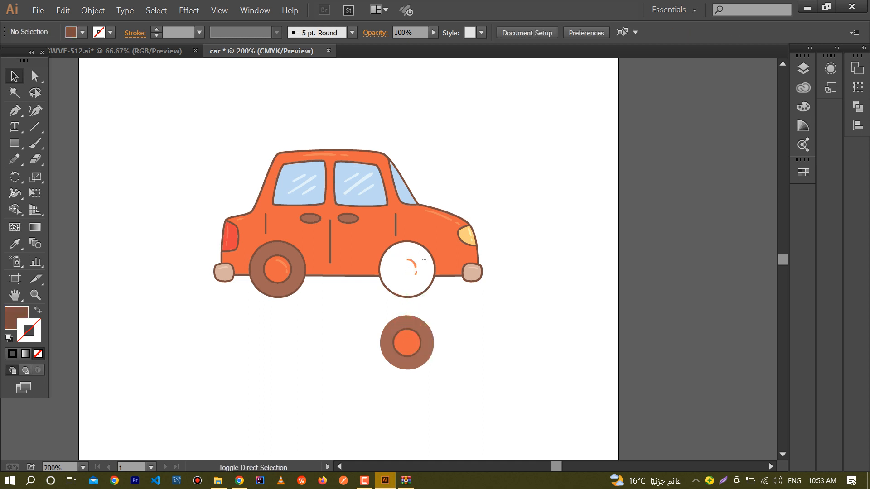
# Move the front hub's light highlight strokes down onto the orange hub of the separated wheel.
pyautogui.keyDown('ctrl'); pyautogui.click(412, 261); pyautogui.keyUp('ctrl')
pyautogui.moveTo(415, 267); pyautogui.dragTo(415, 337)
pyautogui.hotkey('ctrl', 'z')
pyautogui.hotkey('ctrl', 'shift', 'a')
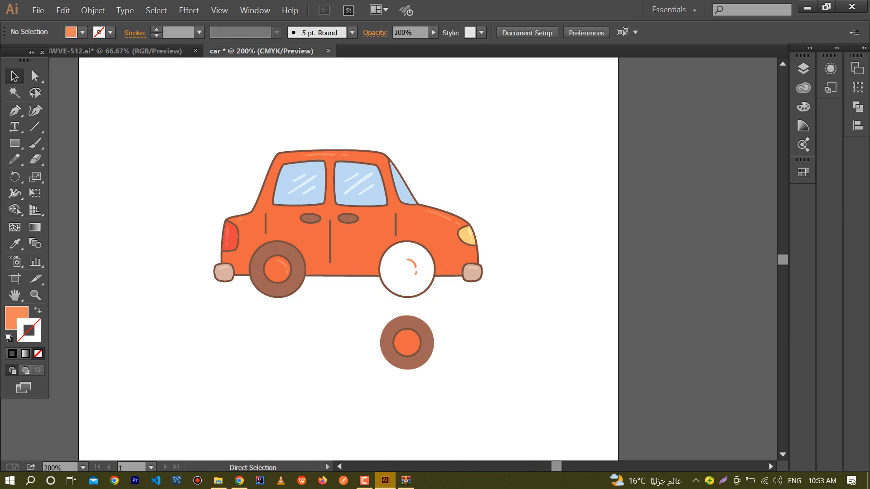
pyautogui.moveTo(413, 266); pyautogui.dragTo(410, 337)
pyautogui.hotkey('ctrl', 'shift', 'a')
pyautogui.moveTo(431, 305); pyautogui.dragTo(415, 274)
pyautogui.hotkey('ctrl', 'shift', 'a')
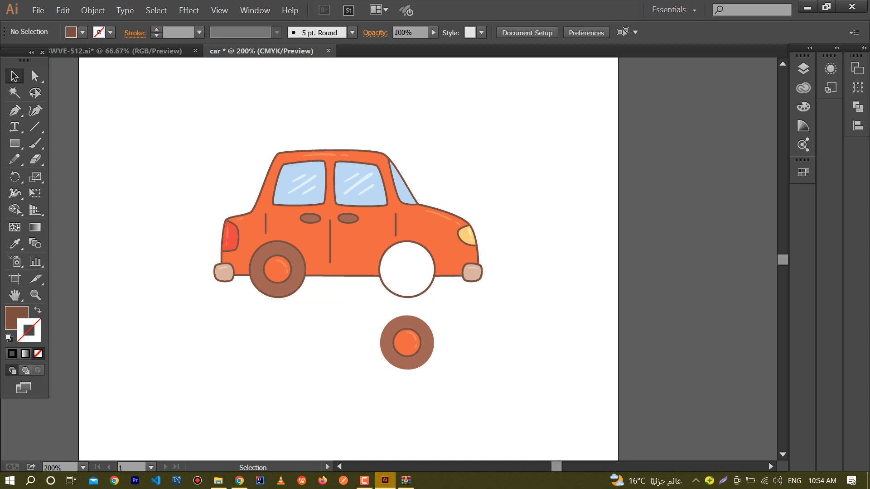
# Pull the dark outline shape, including both wheel outlines, away from the car body and delete it.
pyautogui.moveTo(277, 312); pyautogui.dragTo(265, 296)
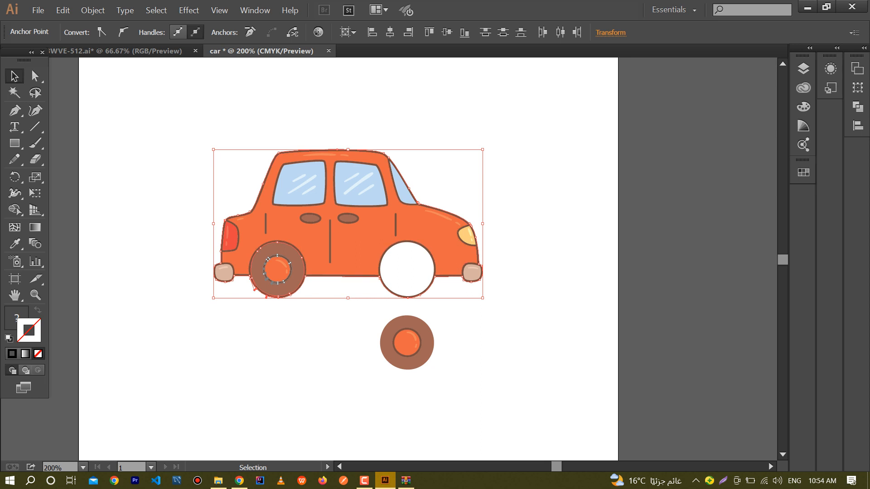
pyautogui.hotkey('ctrl', 'shift', 'a')
pyautogui.moveTo(428, 308); pyautogui.dragTo(620, 177)
pyautogui.hotkey('ctrl', 'shift', 'a')
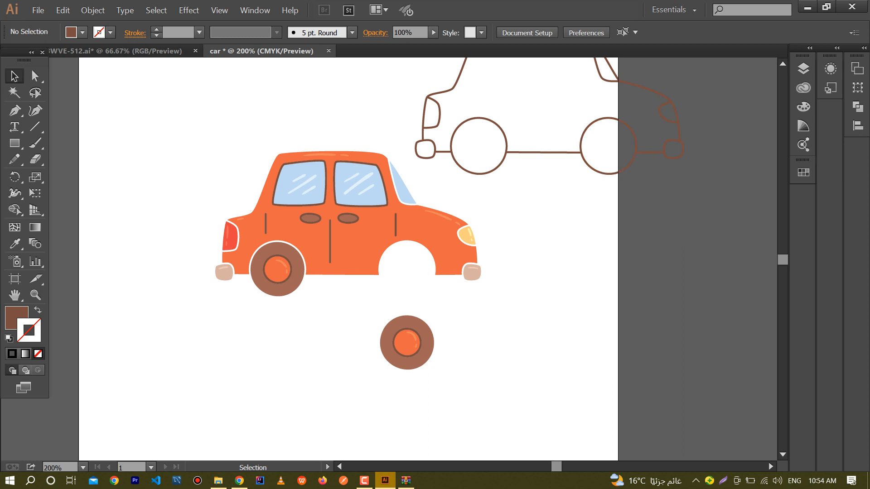
pyautogui.moveTo(572, 191); pyautogui.dragTo(541, 134)
pyautogui.click(541, 132)
pyautogui.moveTo(564, 182); pyautogui.dragTo(512, 130)
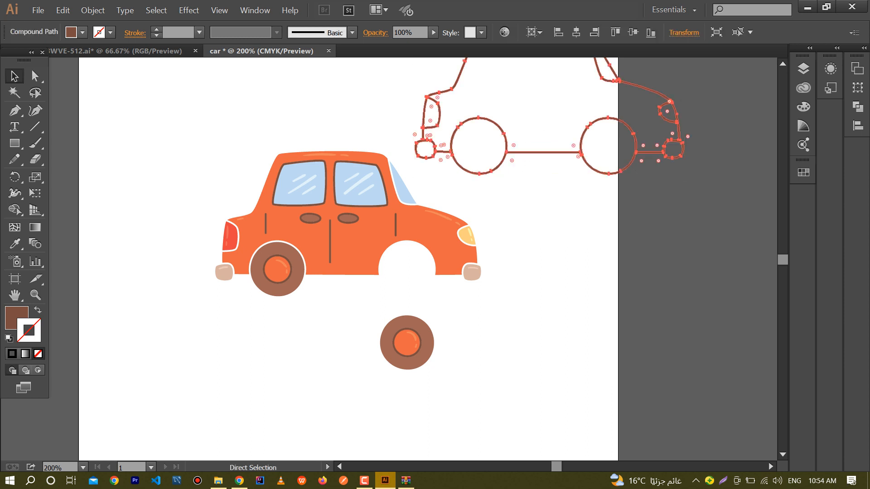
pyautogui.press('Delete')
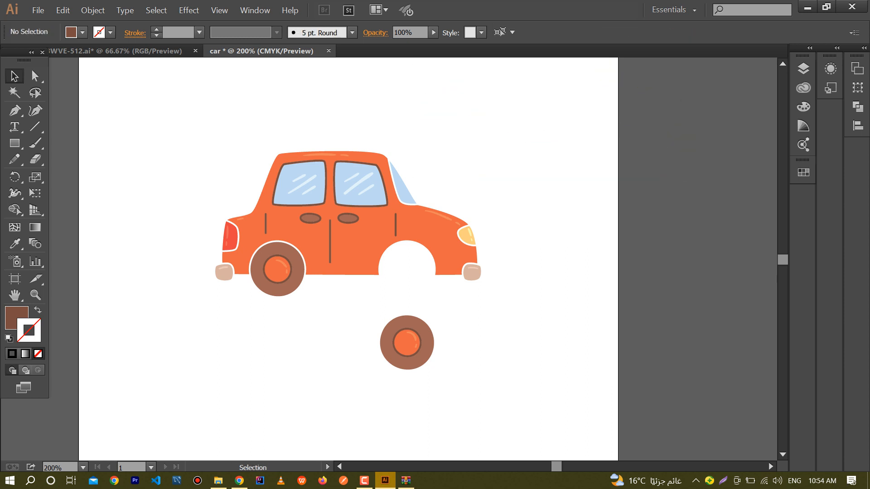
# Paste the cut dark car outline onto Layer 51 and toggle that layer's visibility to check it.
pyautogui.click(804, 68)
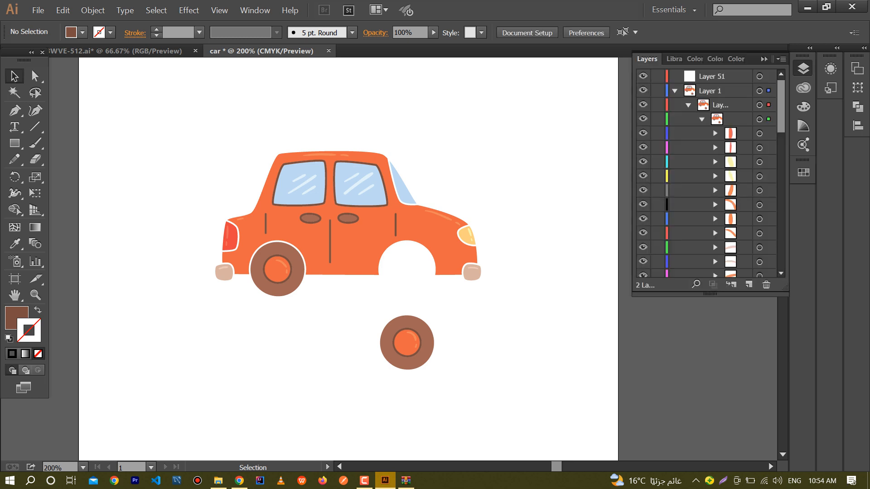
pyautogui.click(720, 76)
pyautogui.click(675, 91)
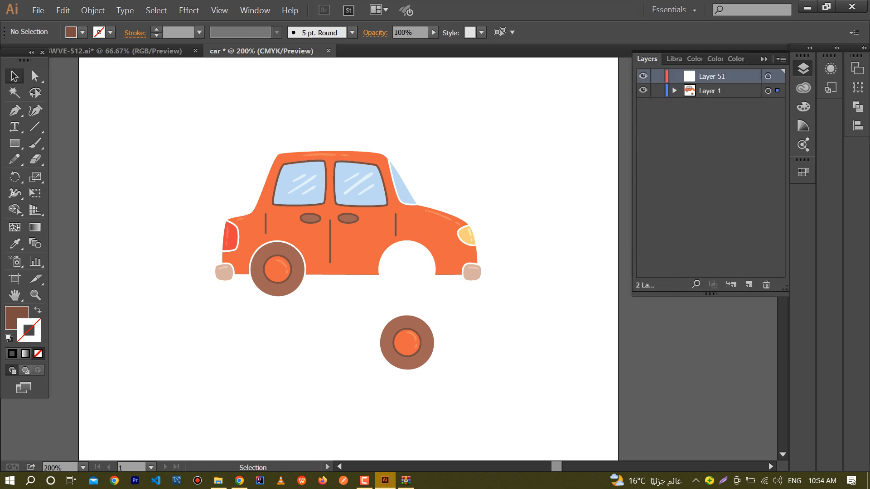
pyautogui.hotkey('ctrl', 'v')
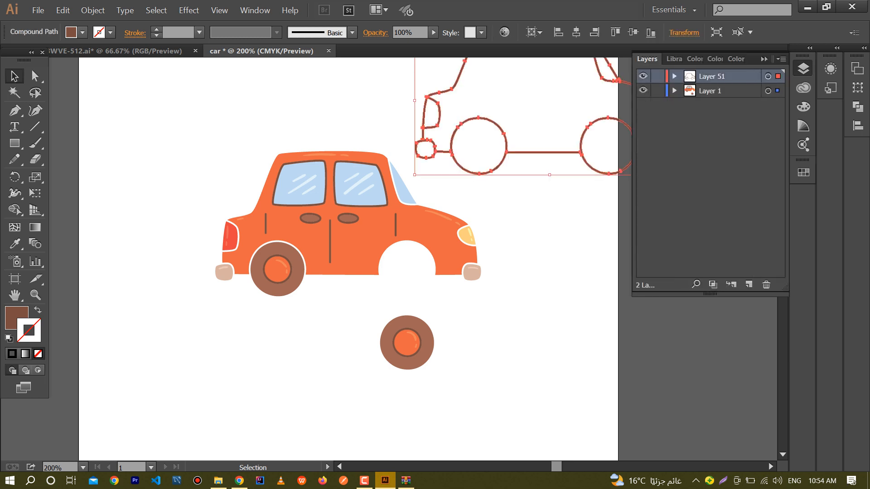
pyautogui.hotkey('ctrl', 'shift', 'a')
pyautogui.click(643, 76)
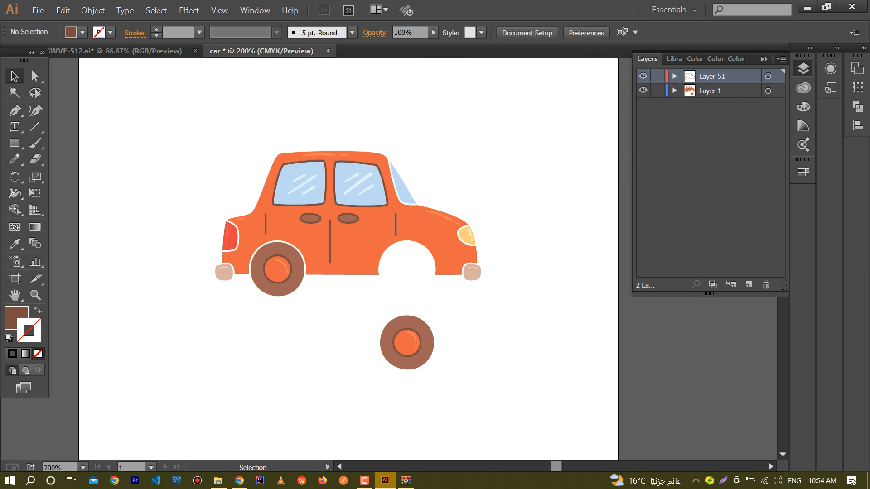
pyautogui.click(643, 76)
pyautogui.click(643, 76)
# Group all the parts of the separated front wheel into one object.
pyautogui.moveTo(440, 381); pyautogui.dragTo(396, 337)
pyautogui.hotkey('ctrl', 'shift', 'a')
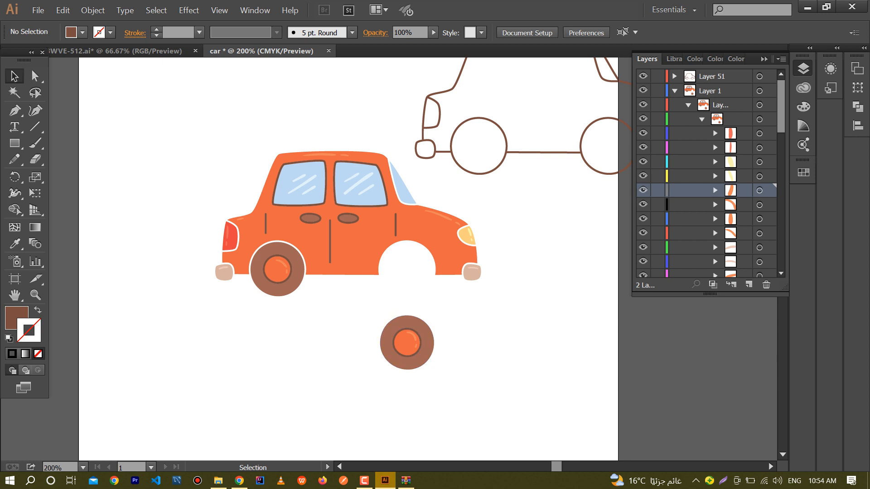
pyautogui.moveTo(438, 386); pyautogui.dragTo(378, 315)
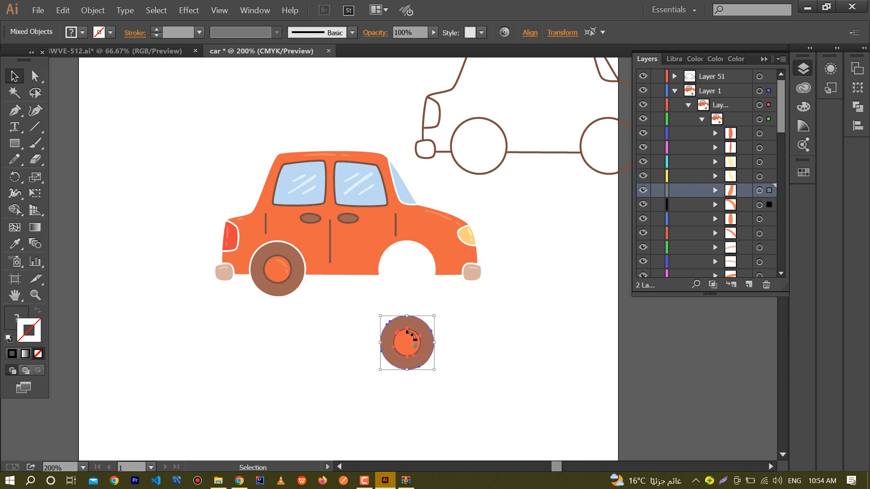
pyautogui.press('a')
pyautogui.hotkey('ctrl', 'g')
pyautogui.hotkey('ctrl', 'f')
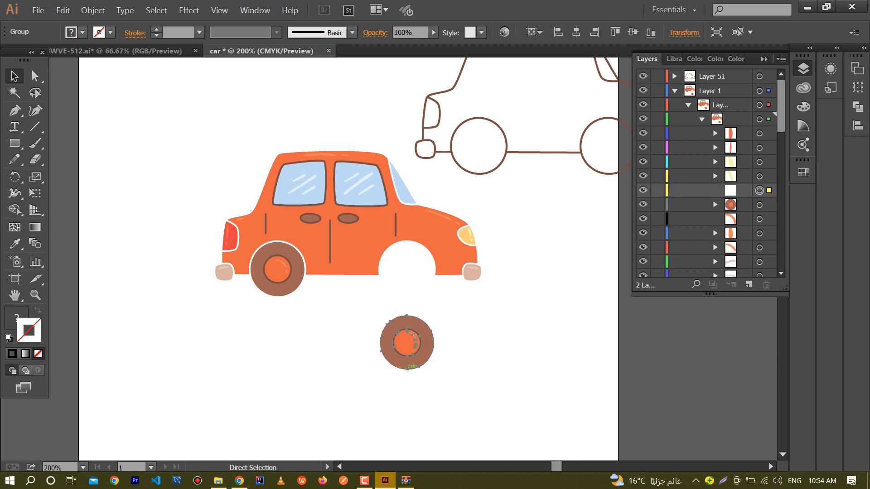
# Move the front wheel group slightly to the right below the car.
pyautogui.click(430, 386)
pyautogui.moveTo(408, 343)
pyautogui.mouseDown()
pyautogui.moveTo(463, 357)
pyautogui.moveTo(424, 345)
pyautogui.mouseUp()
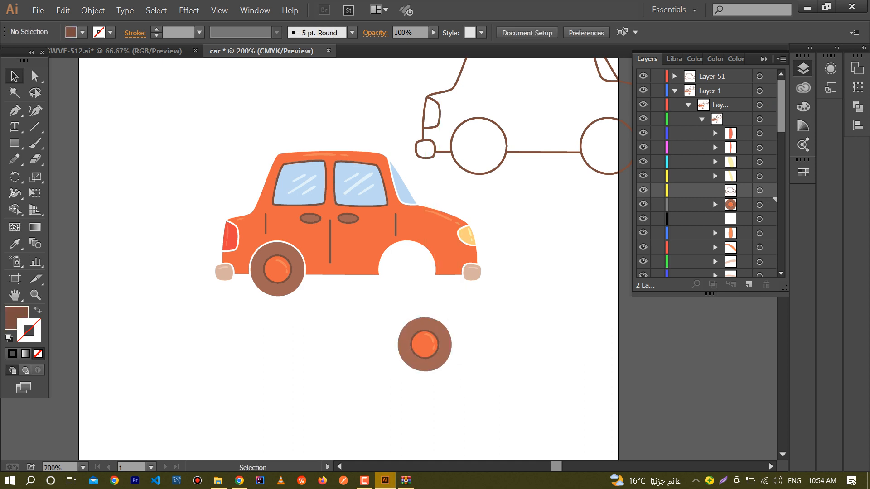
pyautogui.press('a')
pyautogui.hotkey('ctrl', 'z')
pyautogui.moveTo(463, 358); pyautogui.dragTo(430, 336)
pyautogui.keyDown('ctrl'); pyautogui.click(430, 337); pyautogui.keyUp('ctrl')
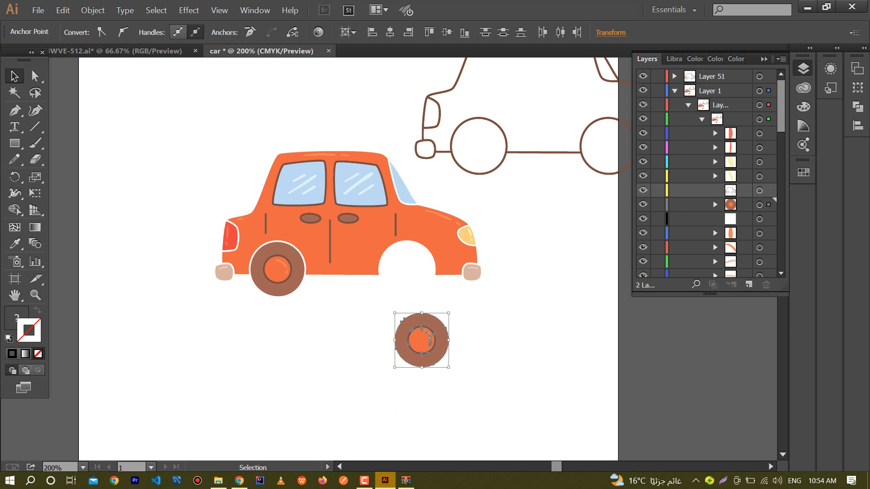
pyautogui.click(482, 327)
pyautogui.moveTo(439, 354); pyautogui.dragTo(476, 390)
pyautogui.hotkey('ctrl', 'z')
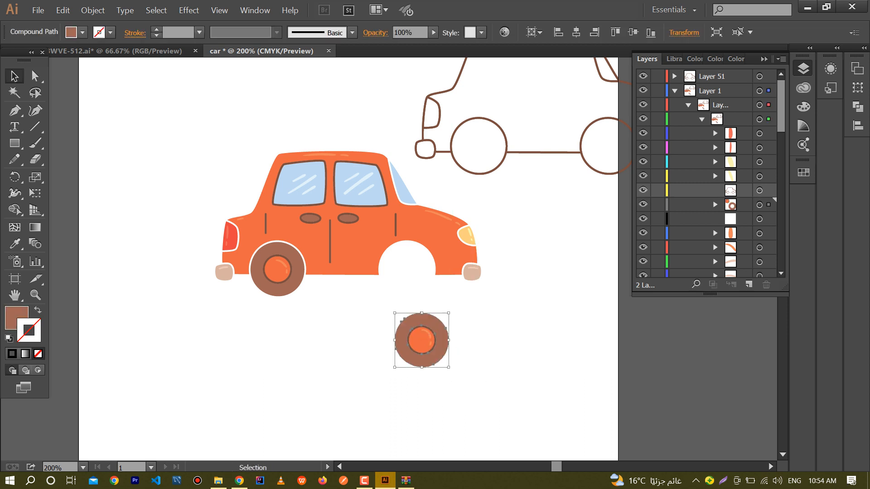
# Cut the front wheel group and paste it in place onto a new layer directly above Layer 1.
pyautogui.click(475, 390)
pyautogui.moveTo(473, 373); pyautogui.dragTo(383, 310)
pyautogui.press('a')
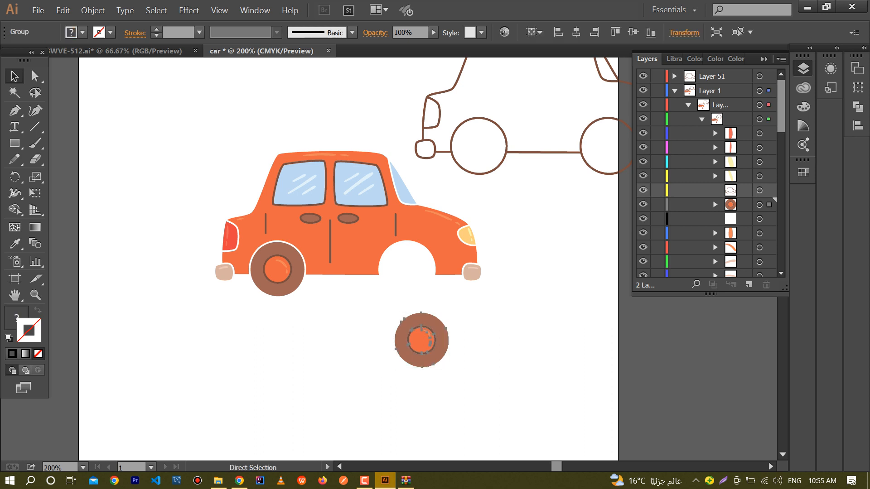
pyautogui.press('Delete')
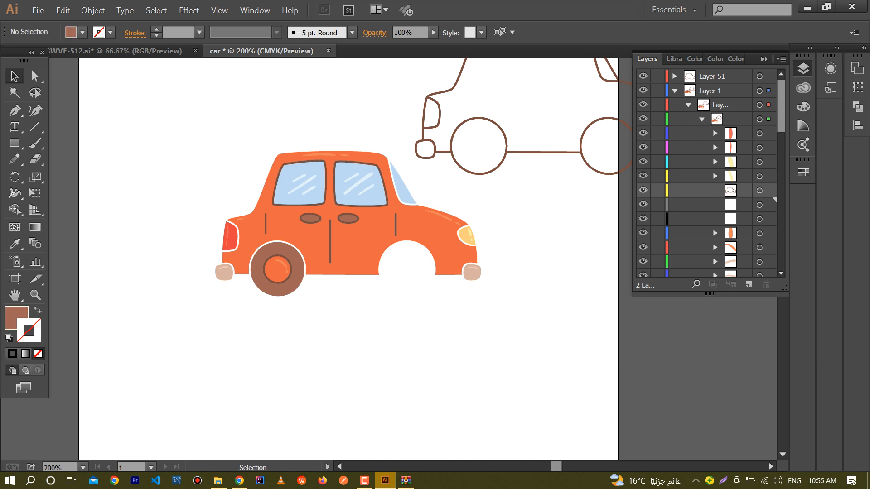
pyautogui.click(674, 90)
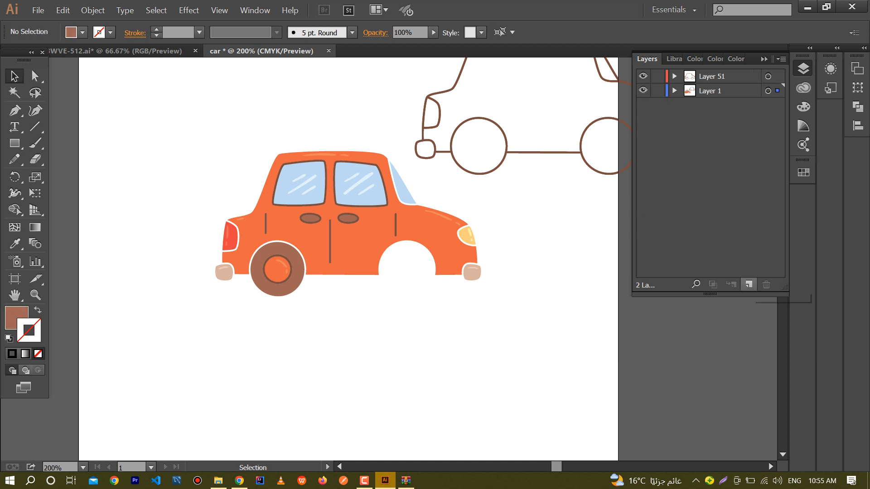
pyautogui.click(750, 285)
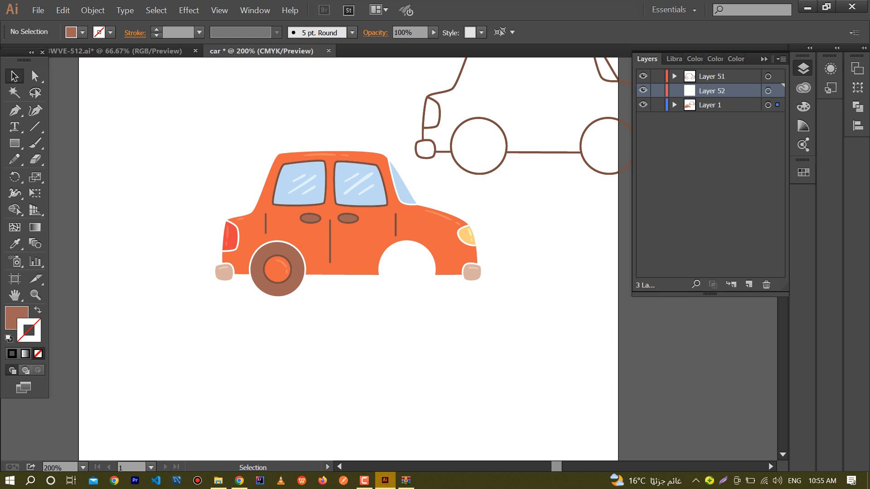
pyautogui.hotkey('ctrl', 'f')
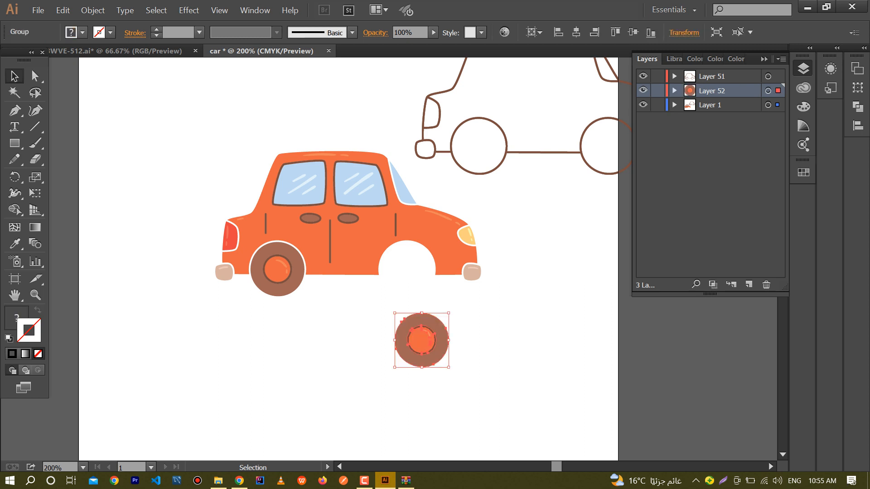
pyautogui.hotkey('ctrl', 'shift', 'a')
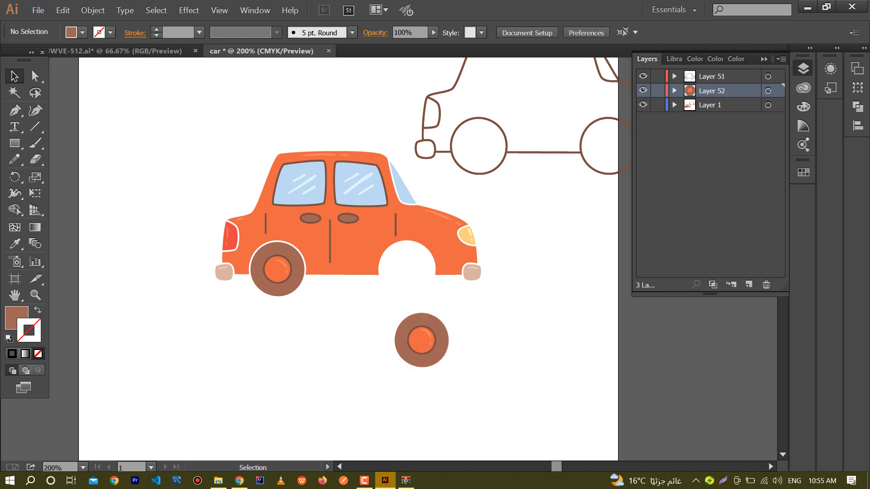
# Check the front wheel's layer by toggling its visibility, expanding its group and selecting the wheel.
pyautogui.click(643, 91)
pyautogui.click(643, 90)
pyautogui.click(675, 90)
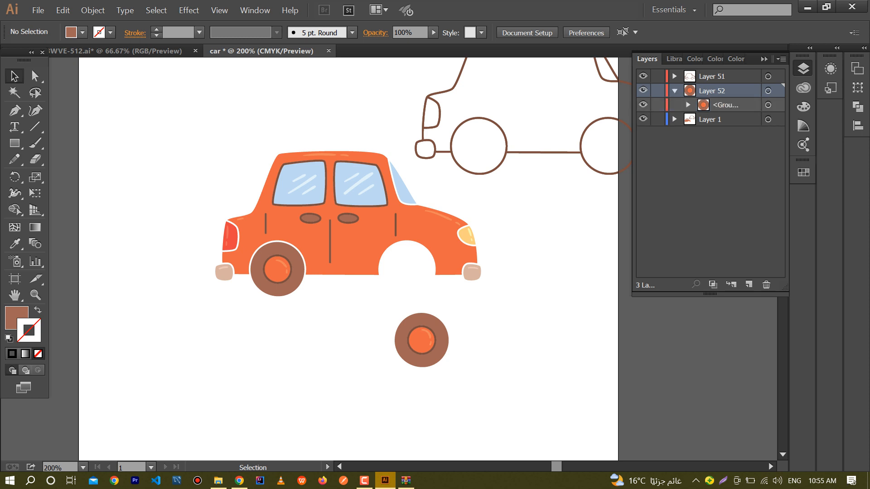
pyautogui.click(688, 105)
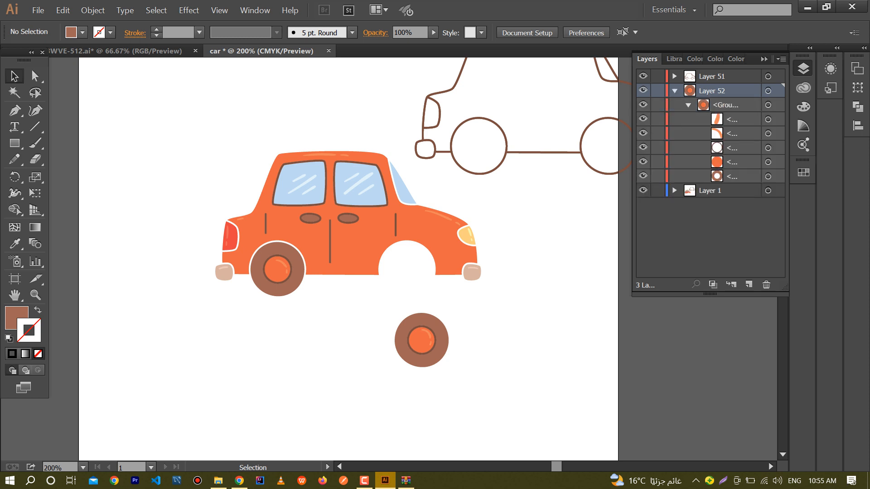
pyautogui.click(674, 90)
pyautogui.moveTo(472, 383); pyautogui.dragTo(374, 320)
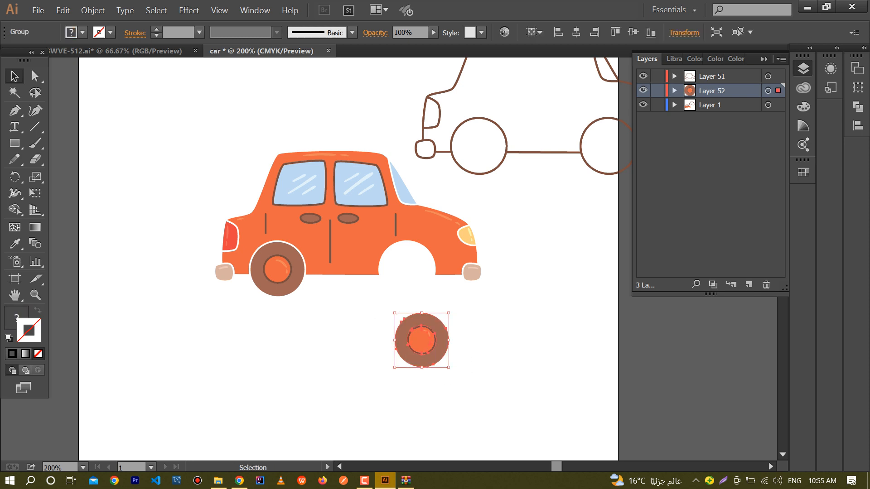
pyautogui.click(374, 319)
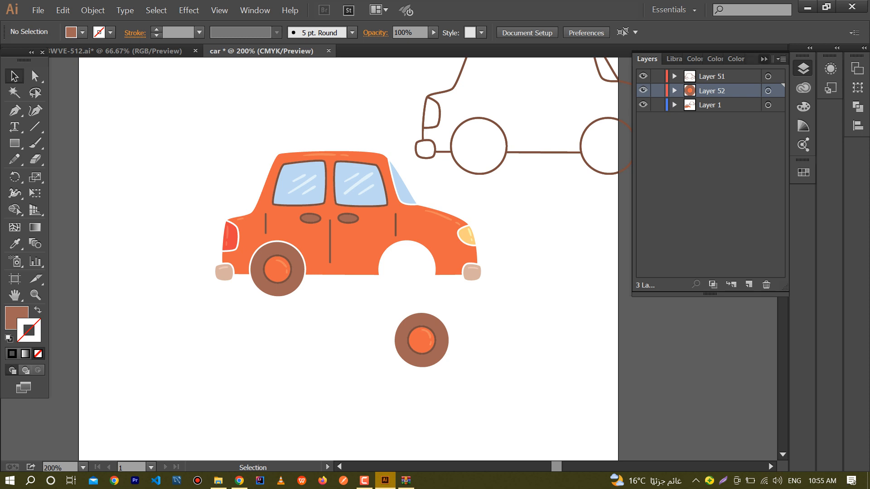
pyautogui.click(764, 59)
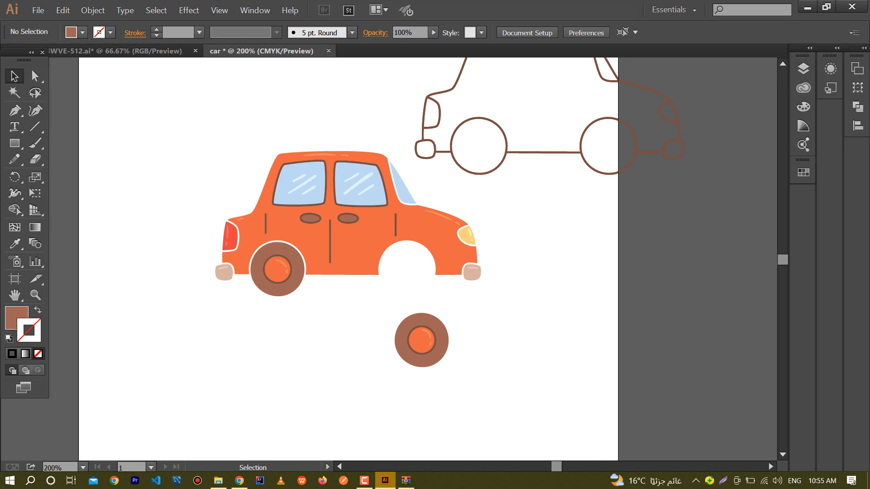
# Group the rear wheel's parts and move the group about 76 px down, below the car body.
pyautogui.moveTo(294, 313); pyautogui.dragTo(260, 290)
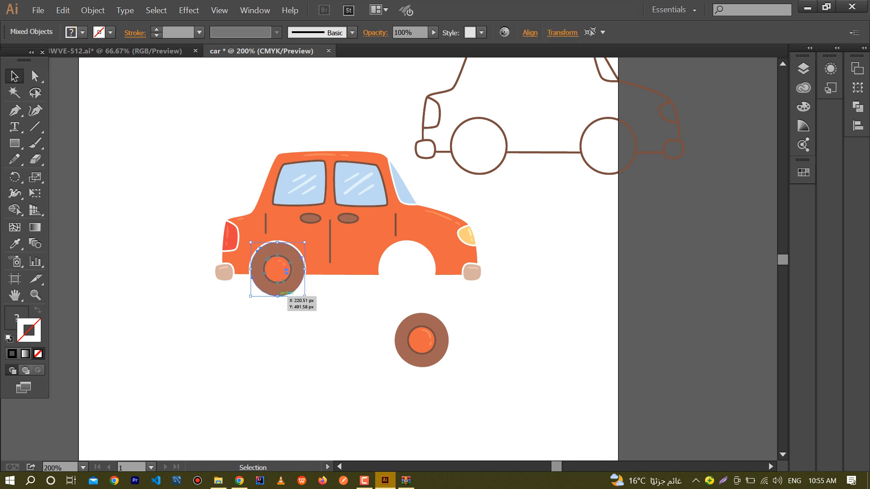
pyautogui.press('a')
pyautogui.hotkey('ctrl', 'g')
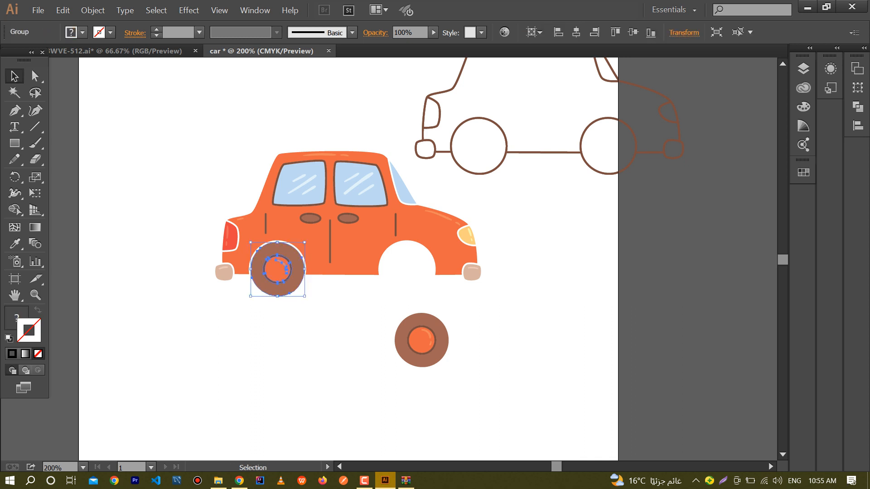
pyautogui.click(266, 307)
pyautogui.moveTo(273, 264); pyautogui.dragTo(269, 329)
pyautogui.click(329, 321)
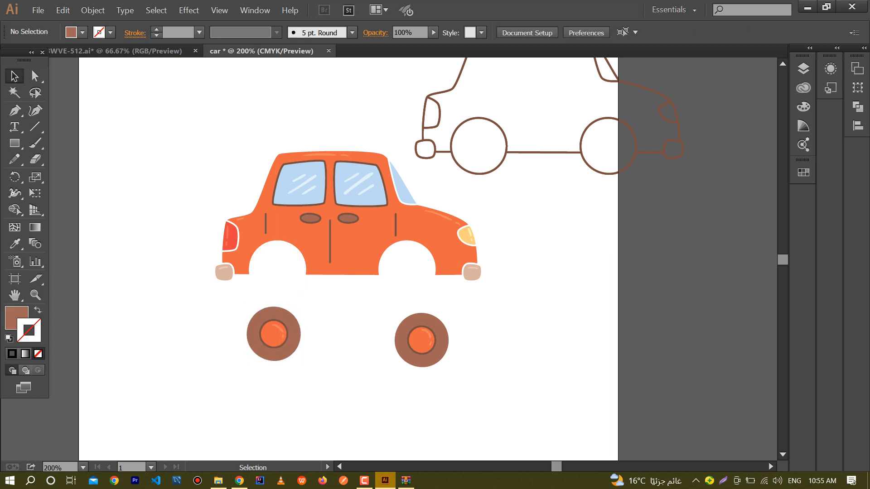
# Cut the rear wheel group and paste it in place onto a new layer directly above Layer 1.
pyautogui.click(804, 69)
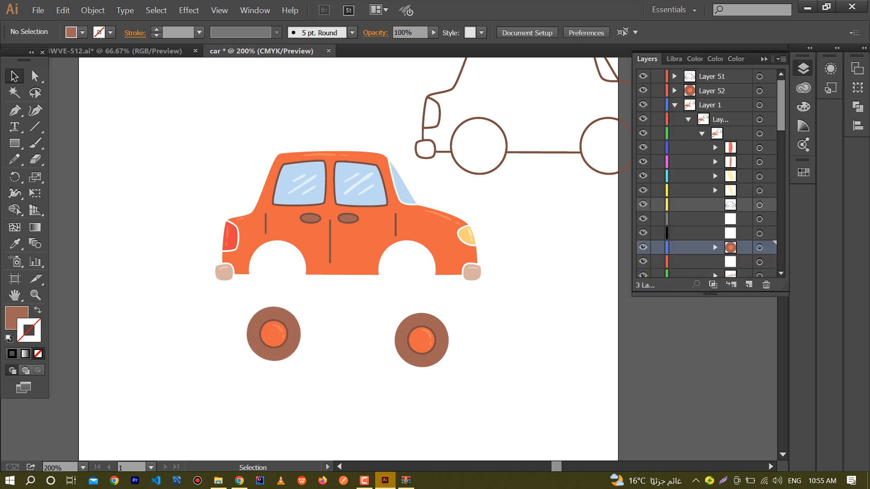
pyautogui.click(675, 105)
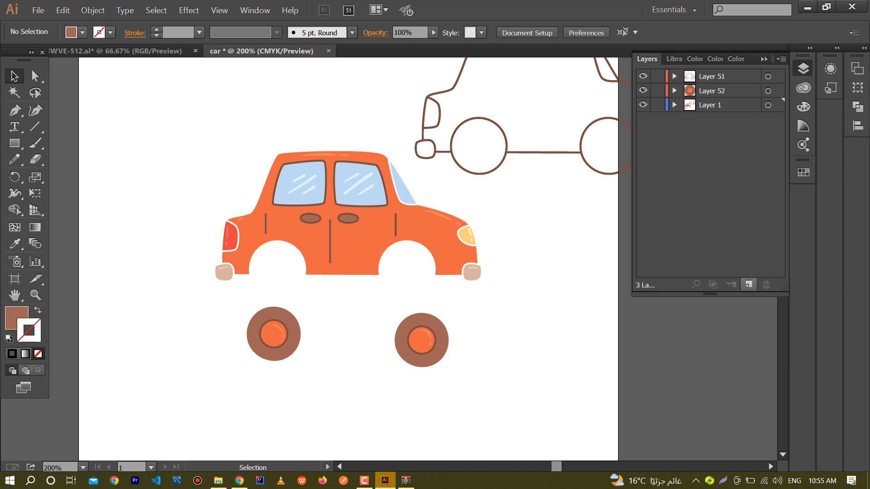
pyautogui.click(749, 285)
pyautogui.moveTo(321, 362); pyautogui.dragTo(231, 311)
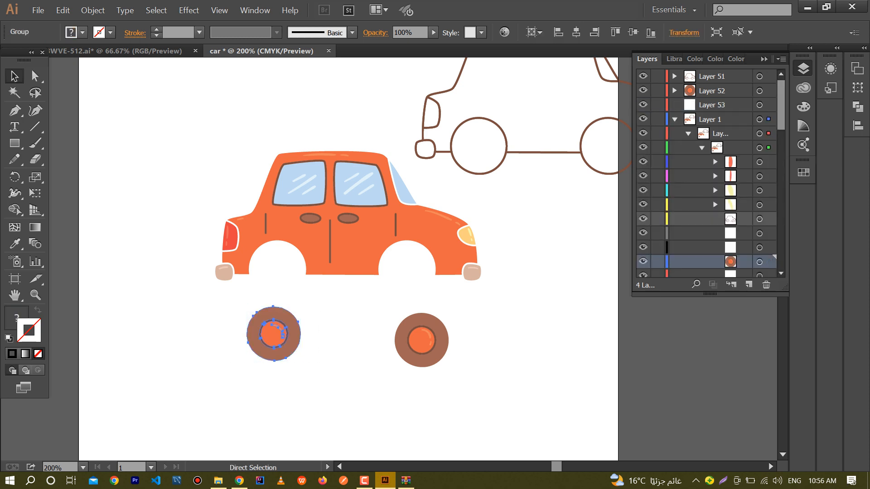
pyautogui.press('Delete')
pyautogui.click(712, 105)
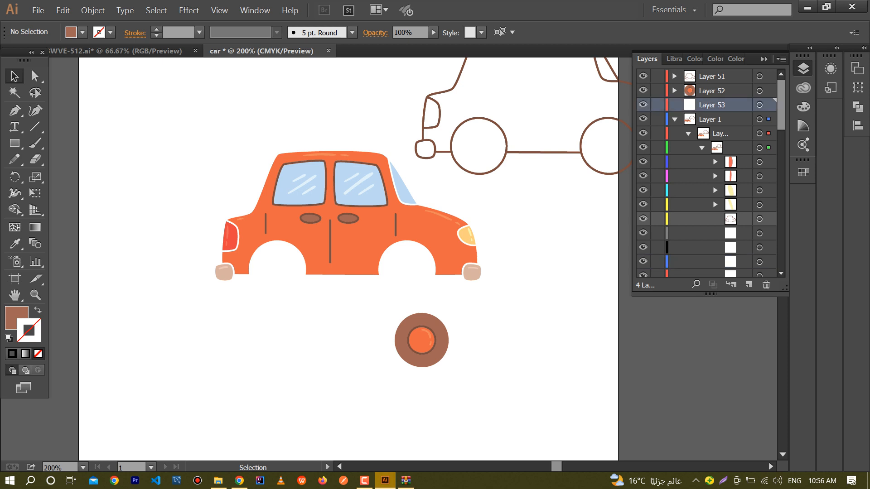
pyautogui.hotkey('ctrl', 'f')
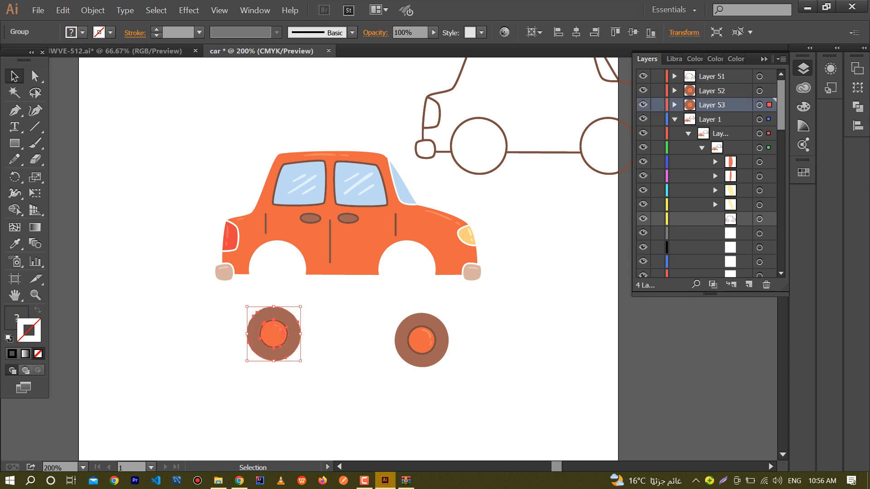
pyautogui.click(675, 119)
# Toggle the visibility of the rear wheel, front wheel and outline layers to check what each one contains.
pyautogui.click(644, 105)
pyautogui.click(644, 105)
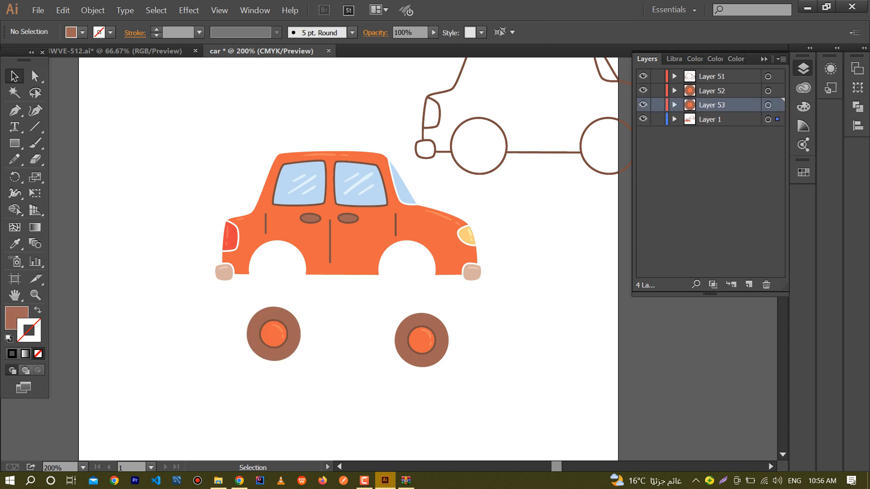
pyautogui.click(644, 90)
pyautogui.click(644, 91)
pyautogui.click(643, 76)
pyautogui.click(644, 76)
pyautogui.click(549, 152)
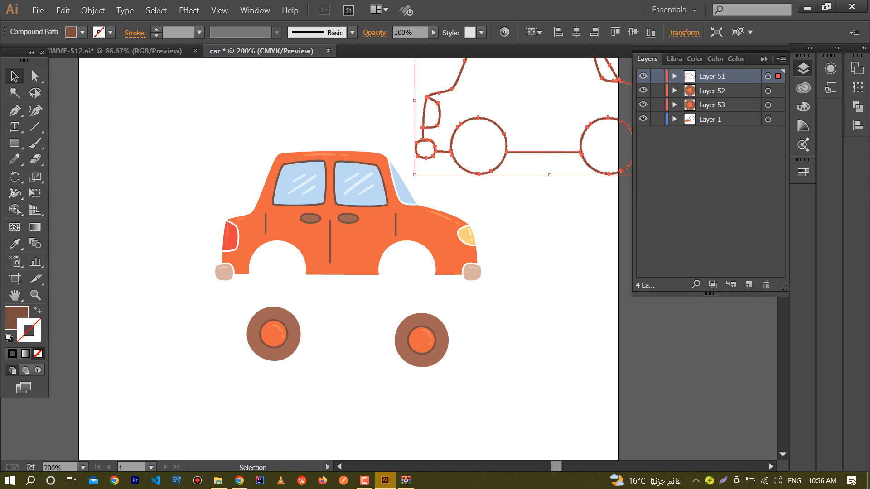
pyautogui.click(643, 76)
pyautogui.click(644, 76)
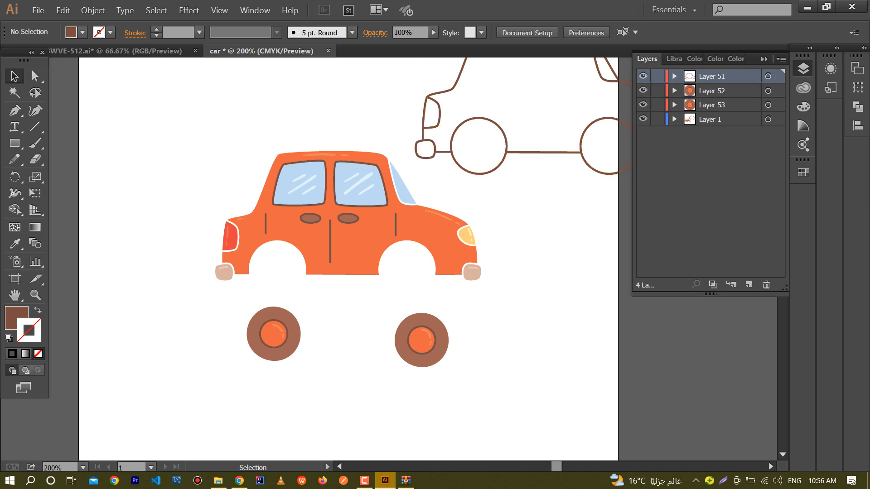
pyautogui.click(764, 59)
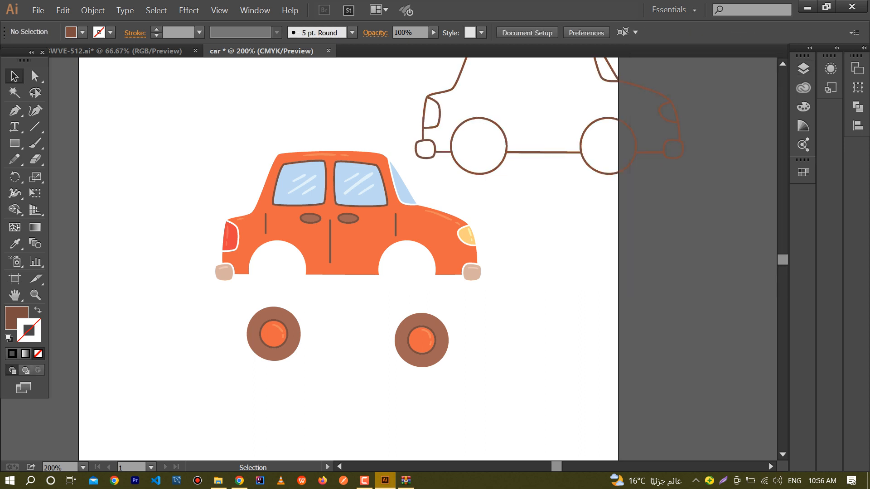
# Move the dark car outline down to the right of the orange car, partly off the artboard.
pyautogui.click(507, 145)
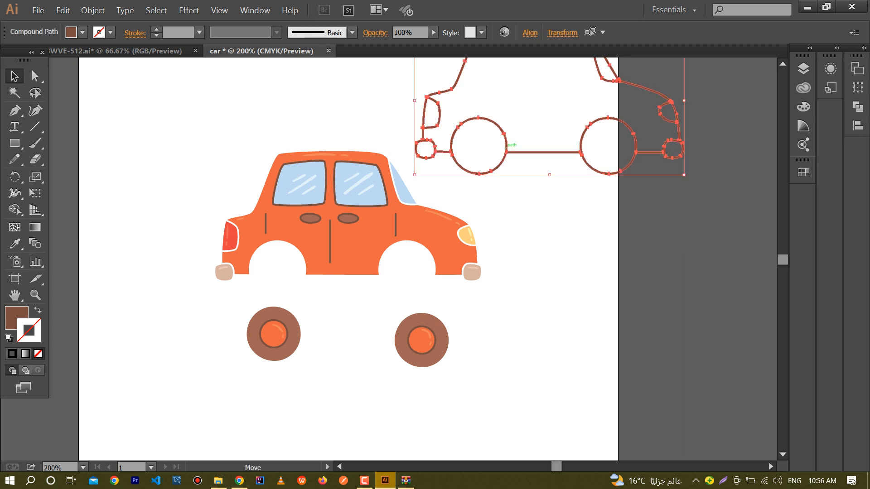
pyautogui.moveTo(507, 146); pyautogui.dragTo(598, 343)
pyautogui.hotkey('ctrl', 'shift', 'a')
pyautogui.click(596, 333)
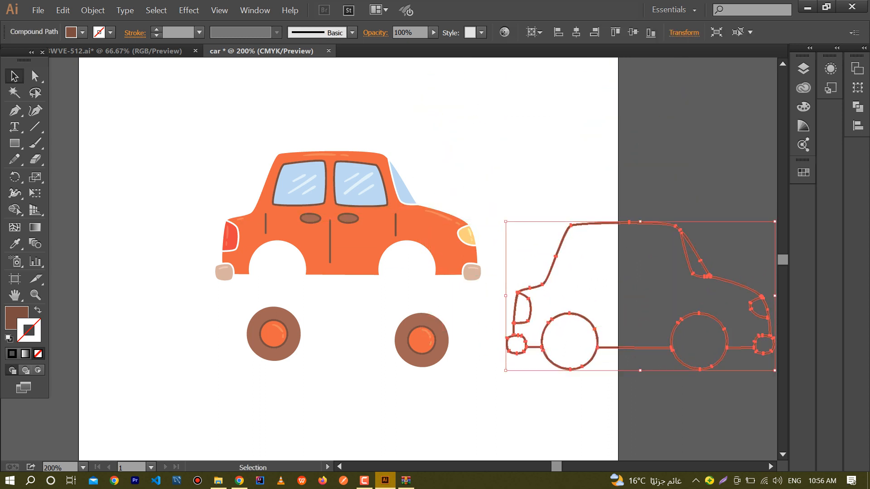
# Hide Layer 51 and its compound path, and locate the duplicate car outline inside Layer 1.
pyautogui.click(803, 69)
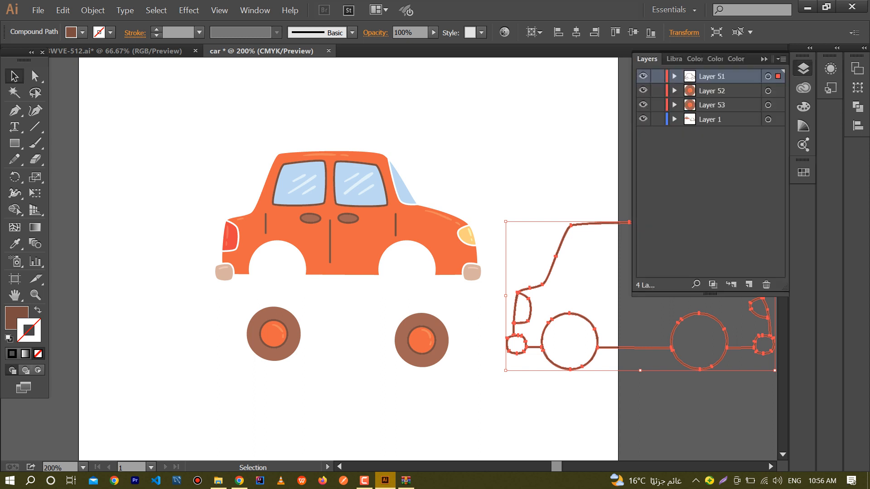
pyautogui.click(674, 76)
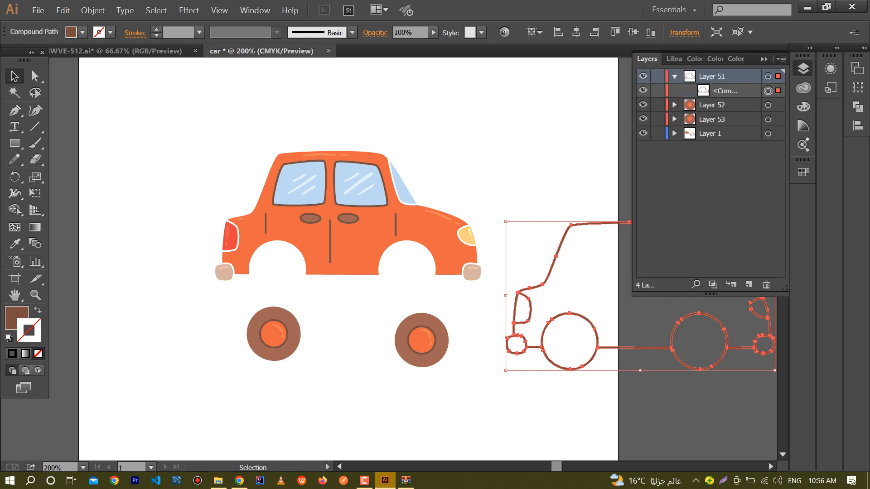
pyautogui.click(644, 91)
pyautogui.click(644, 90)
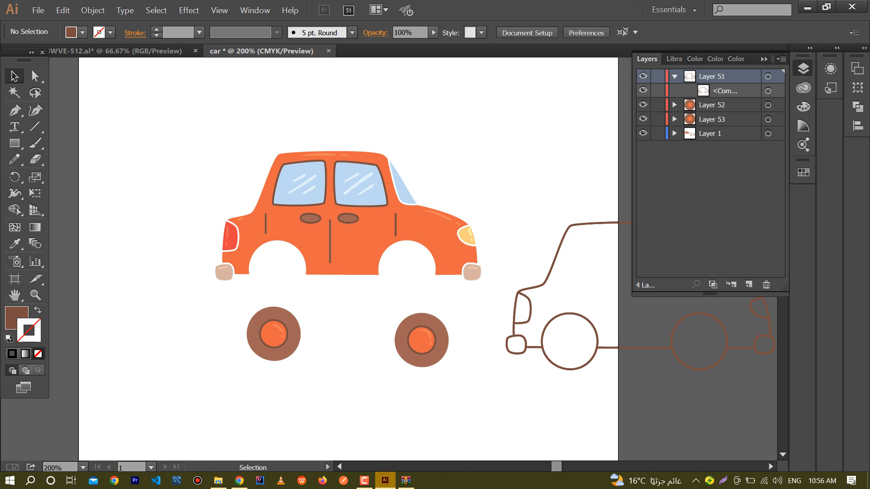
pyautogui.click(643, 91)
pyautogui.click(643, 76)
pyautogui.moveTo(566, 295); pyautogui.dragTo(505, 327)
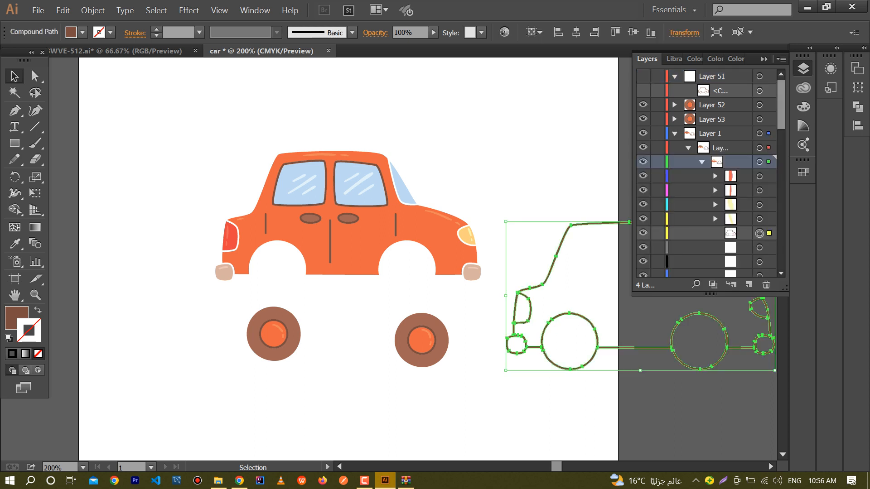
pyautogui.click(643, 162)
pyautogui.click(643, 162)
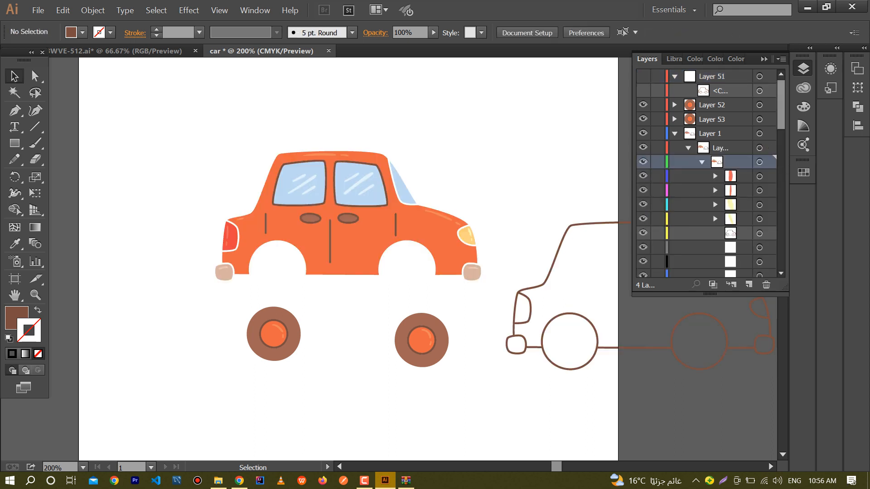
# Show Layer 51 and its compound path again, collapse the layer, and hide the duplicate outline inside Layer 1.
pyautogui.click(643, 76)
pyautogui.click(643, 91)
pyautogui.click(675, 77)
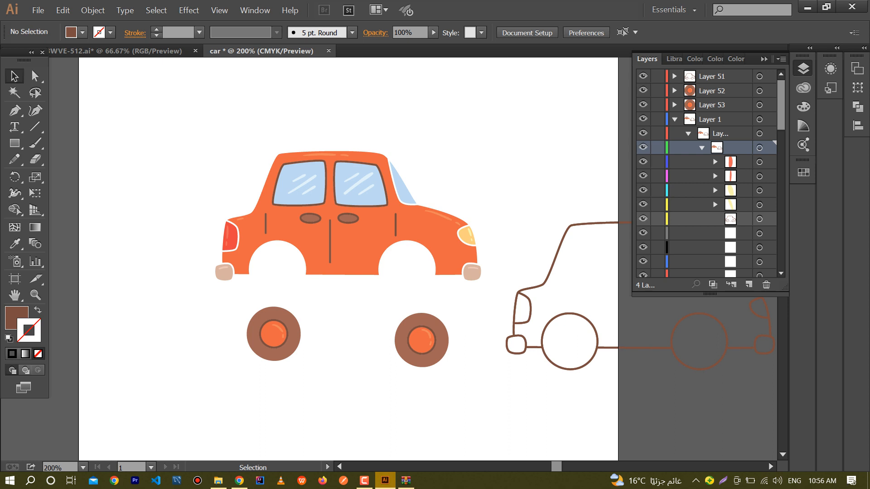
pyautogui.click(643, 219)
# Toggle the visibility of Layer 51 and Layer 52 to check that each holds only its own car part.
pyautogui.click(643, 91)
pyautogui.click(643, 76)
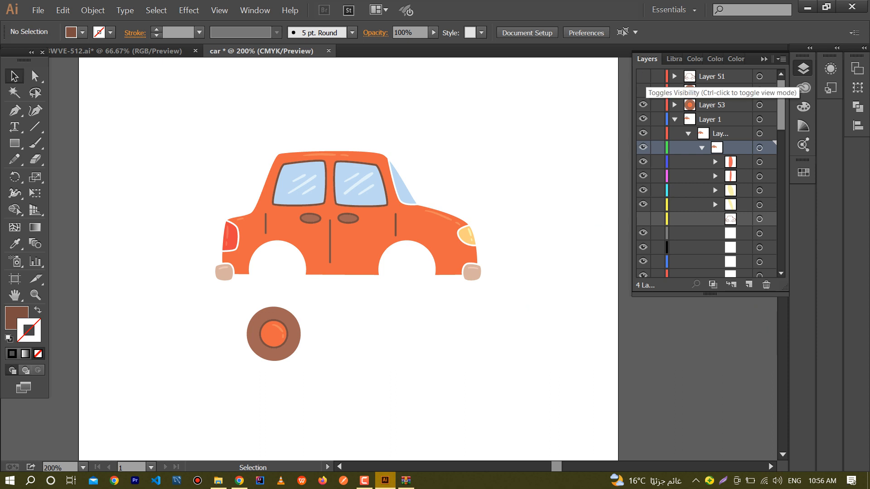
pyautogui.click(643, 76)
pyautogui.click(644, 91)
pyautogui.click(644, 77)
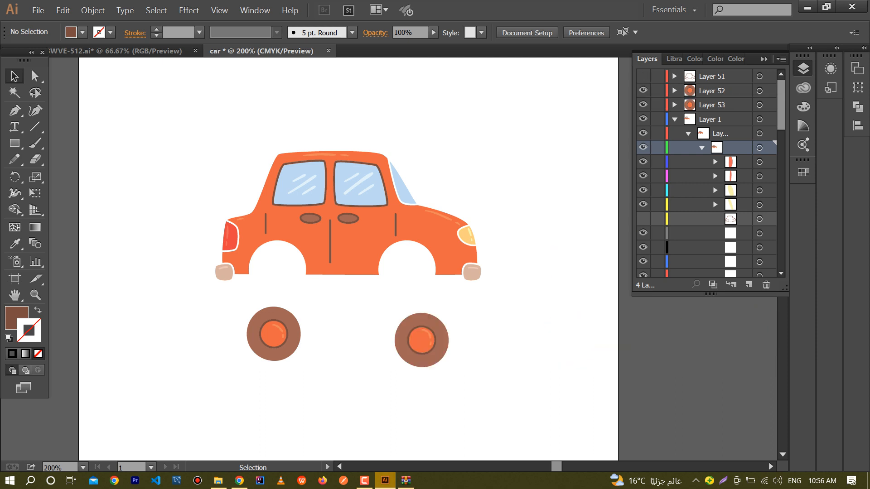
pyautogui.click(643, 76)
pyautogui.click(643, 76)
pyautogui.click(643, 76)
pyautogui.click(643, 76)
pyautogui.click(643, 76)
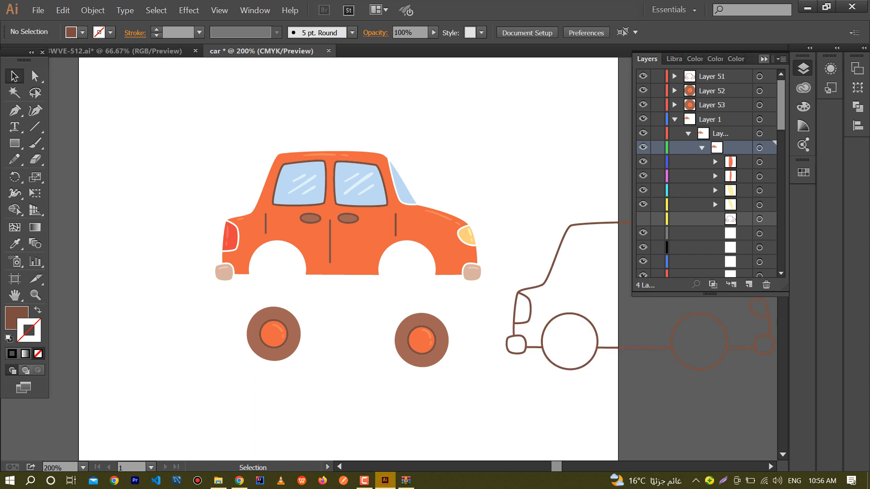
# Move the dark car outline up and left, above the orange car's hood and partly off the artboard, and keep it selected.
pyautogui.click(764, 59)
pyautogui.moveTo(531, 218); pyautogui.dragTo(493, 75)
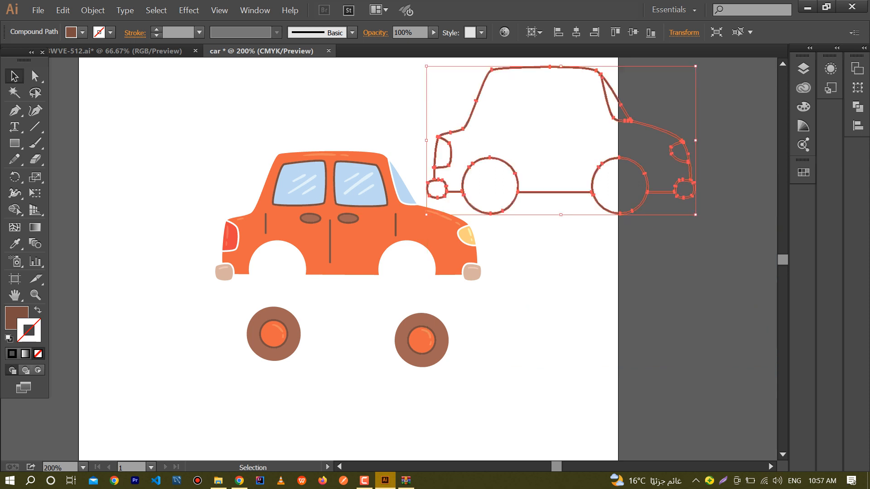
pyautogui.hotkey('ctrl', 'shift', 'a')
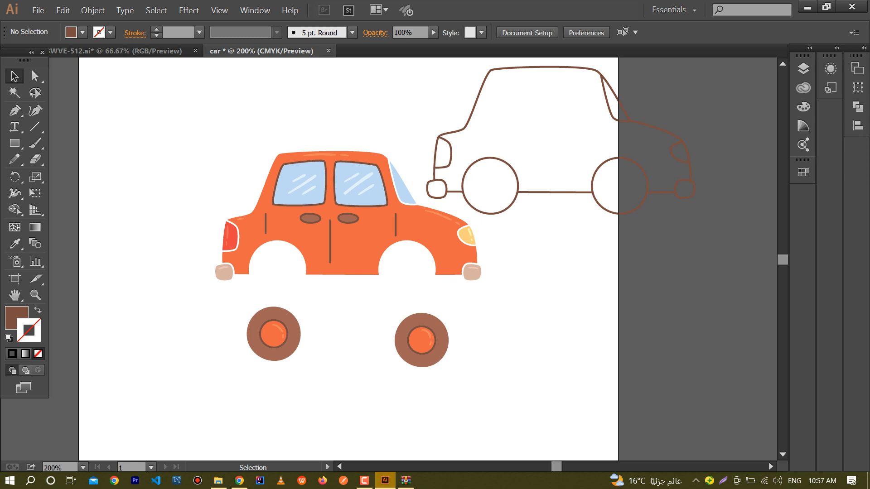
pyautogui.moveTo(538, 157); pyautogui.dragTo(573, 199)
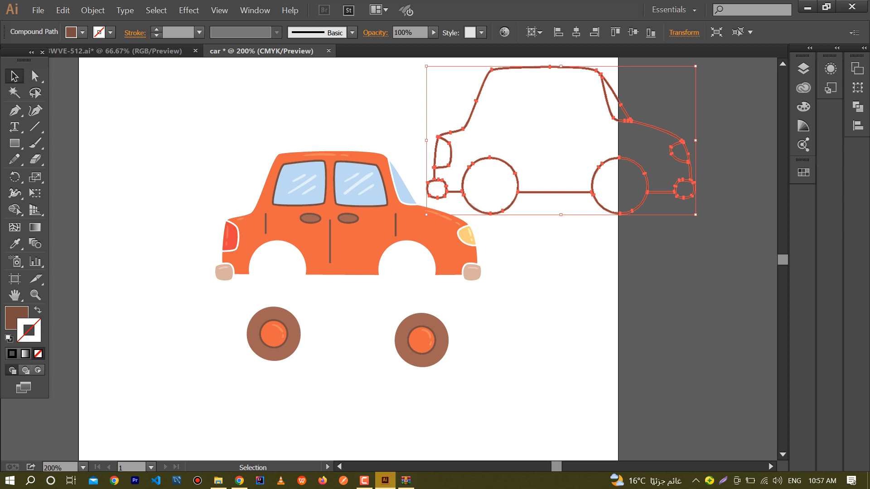
pyautogui.click(365, 481)
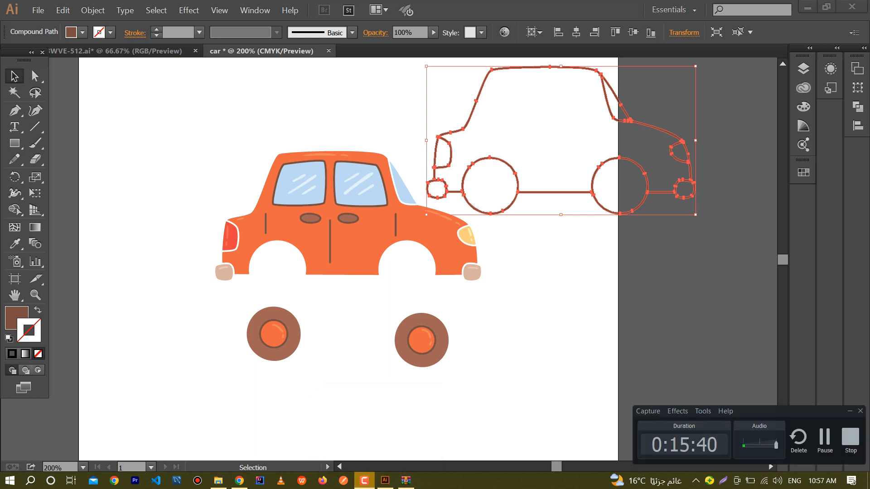